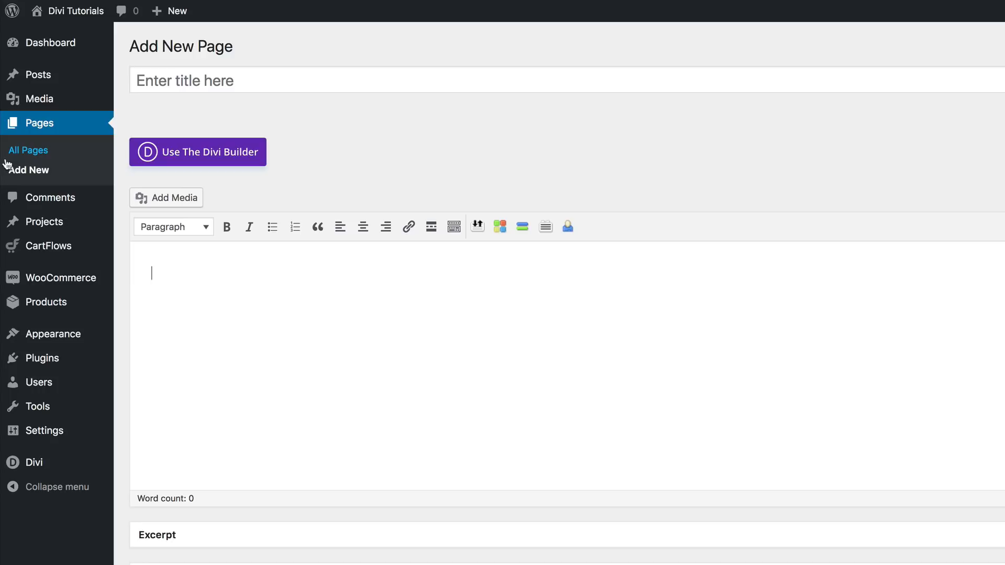
- Title the new page "Beautiful Pricing Table" and enable the Divi Builder for it
{"action": "left_click", "coordinate": [149, 79]}
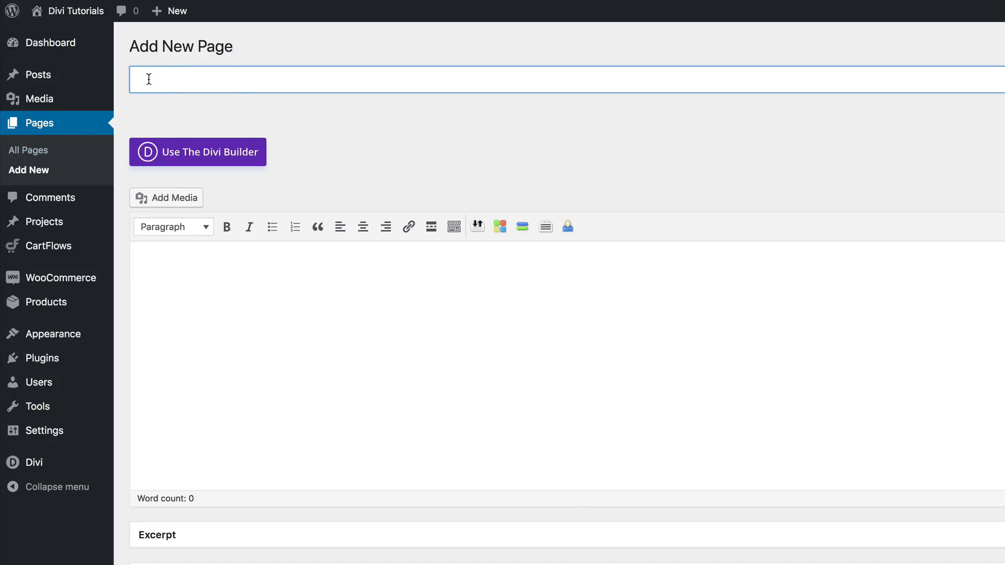
{"action": "type", "text": "Beautiful Pricing Table"}
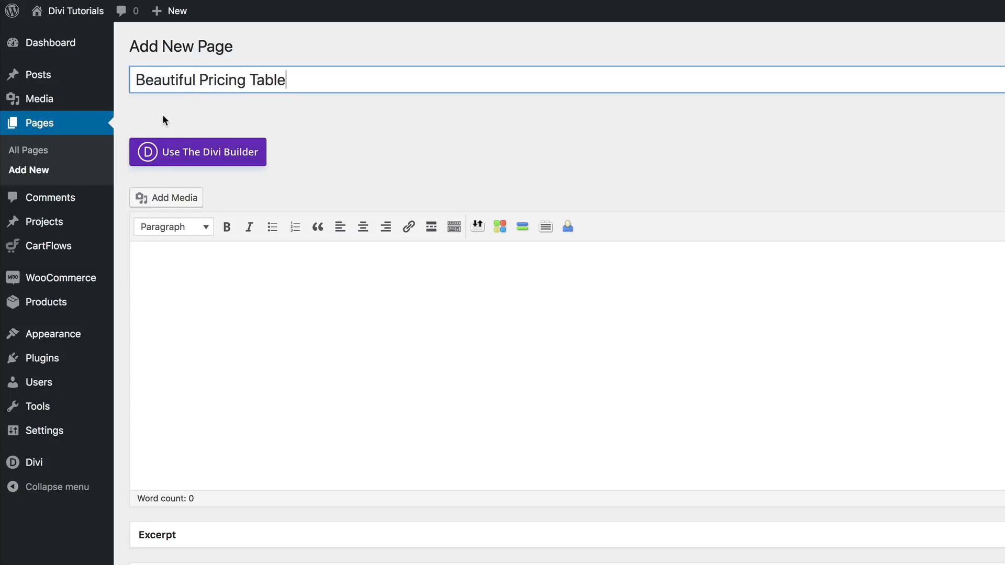
{"action": "left_click", "coordinate": [198, 159]}
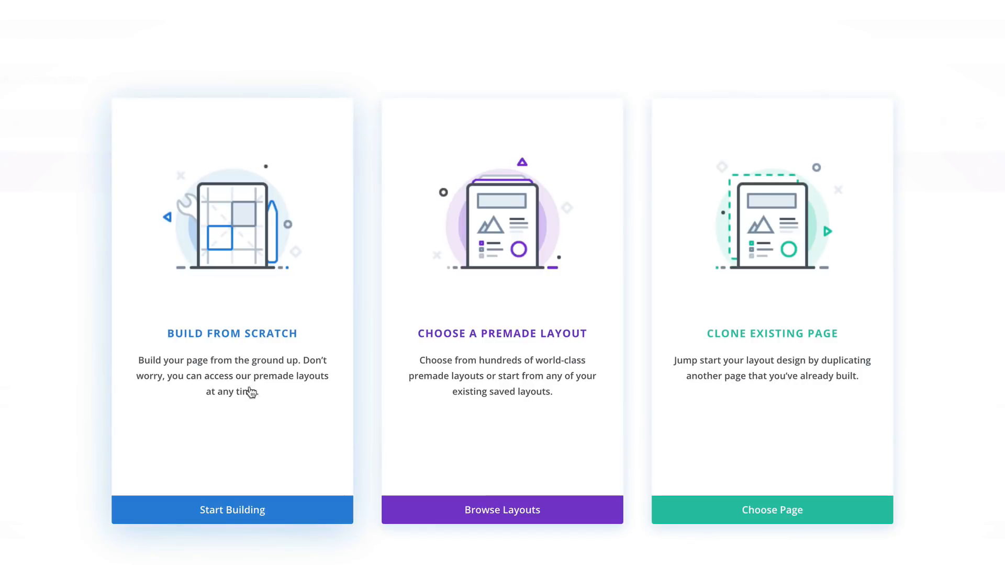
- Start building the page from scratch without inserting a row, and switch to building on the front end
{"action": "left_click", "coordinate": [267, 339]}
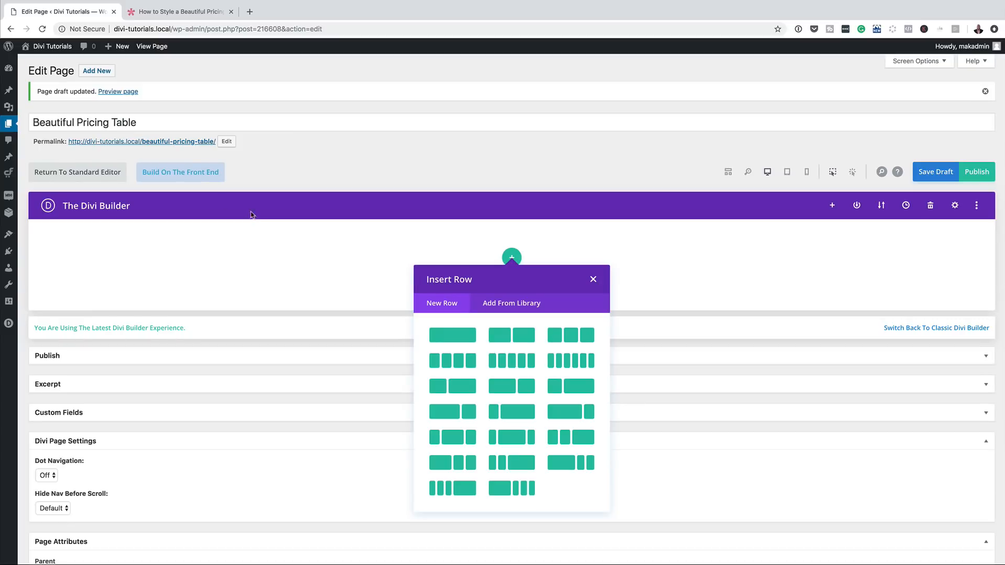
{"action": "left_click", "coordinate": [593, 279]}
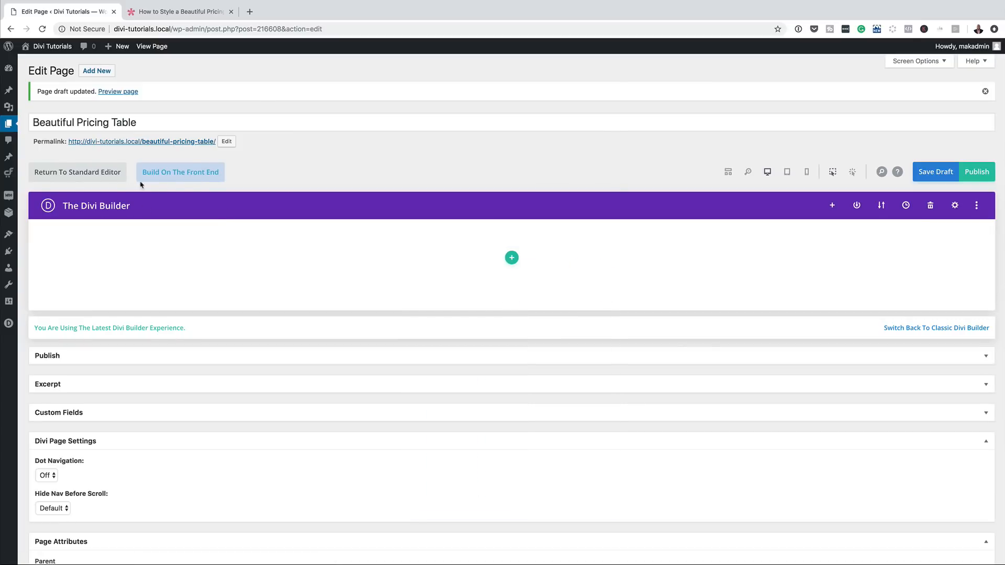
{"action": "left_click", "coordinate": [181, 174]}
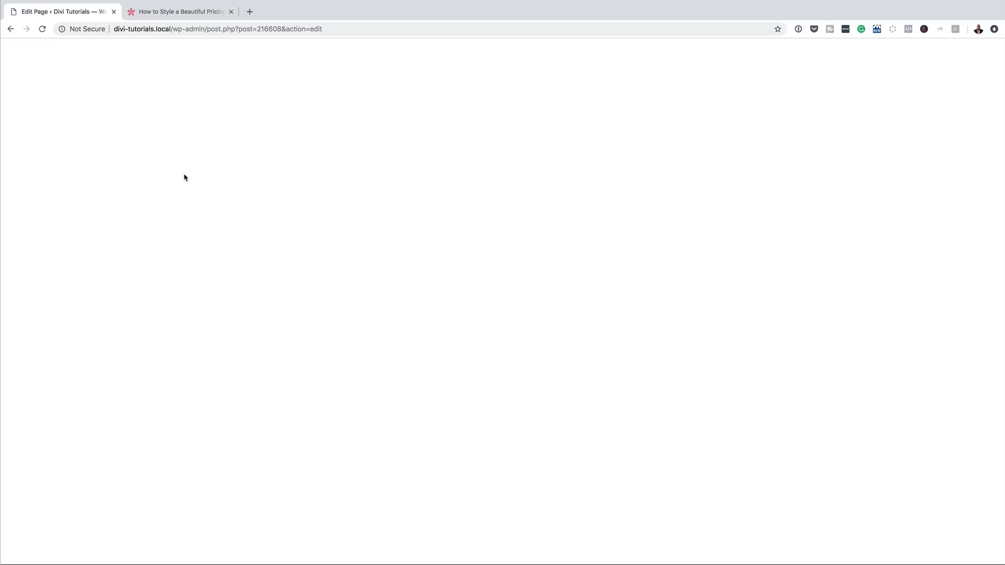
- Switch to the Elegant Themes pricing table tutorial, submit the e-mail address in its Download For Free form and download the files
{"action": "key", "text": "ctrl+Tab"}
{"action": "scroll", "coordinate": [363, 278], "scroll_direction": "down", "scroll_amount": 12}
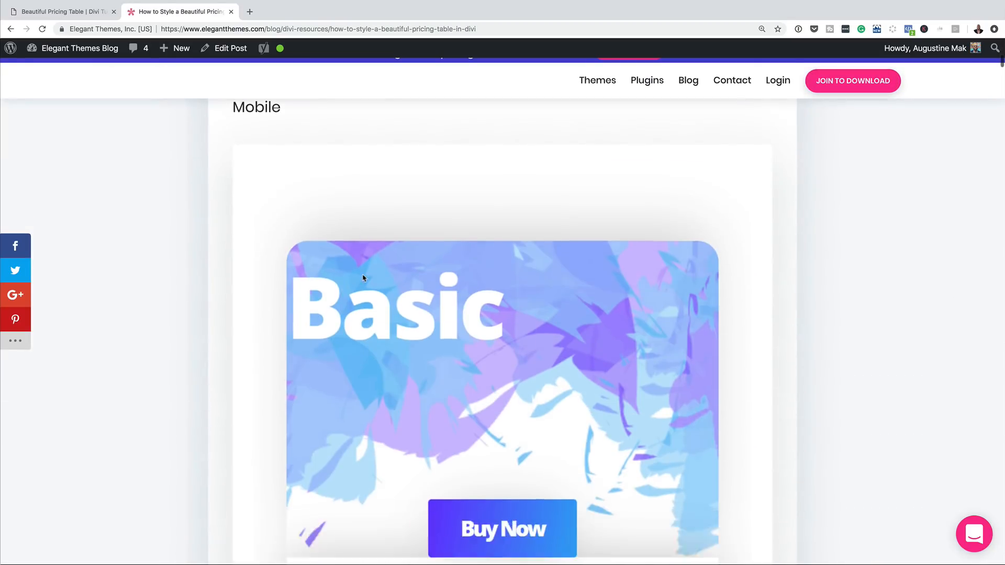
{"action": "scroll", "coordinate": [363, 278], "scroll_direction": "down", "scroll_amount": 20}
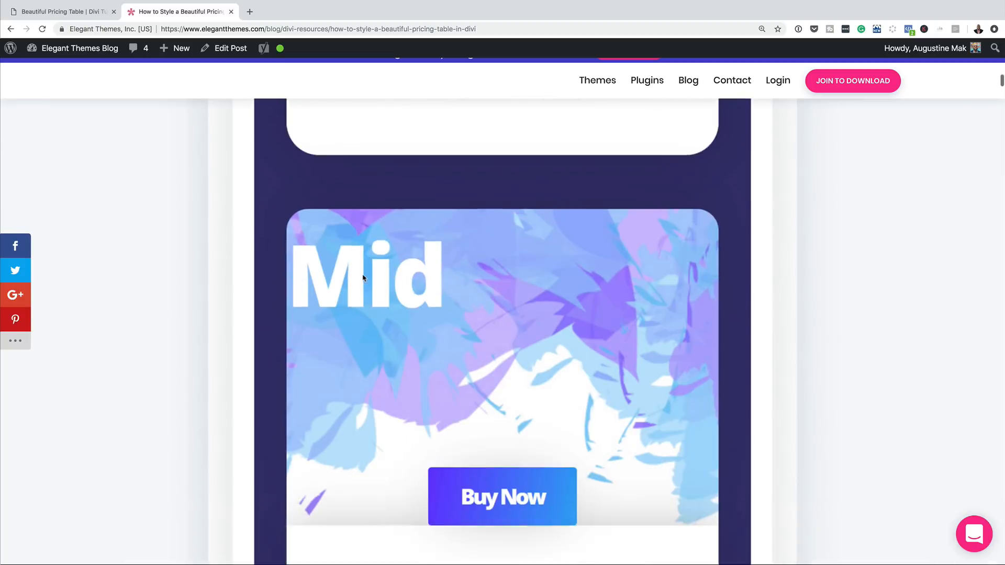
{"action": "scroll", "coordinate": [364, 278], "scroll_direction": "down", "scroll_amount": 15}
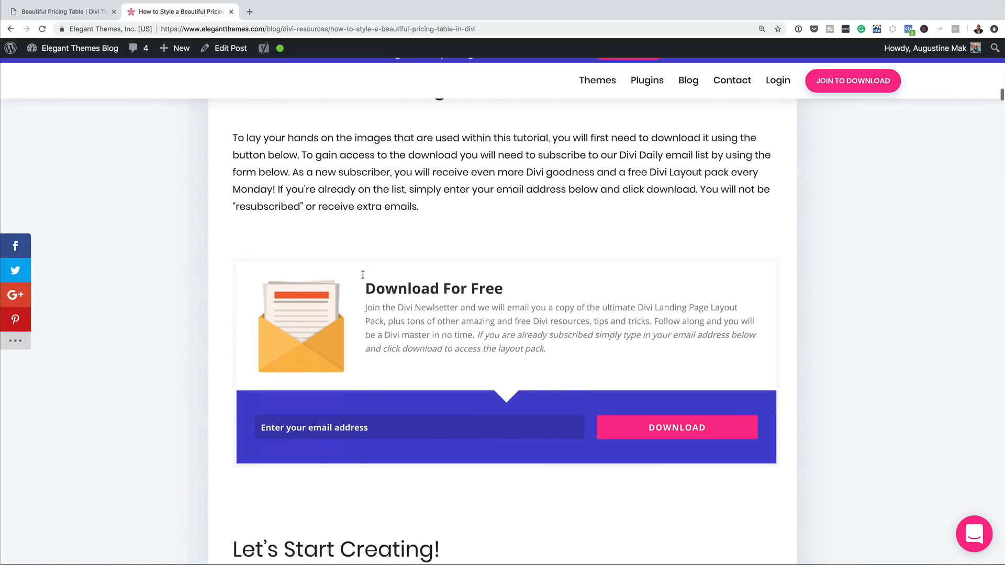
{"action": "left_click", "coordinate": [383, 346]}
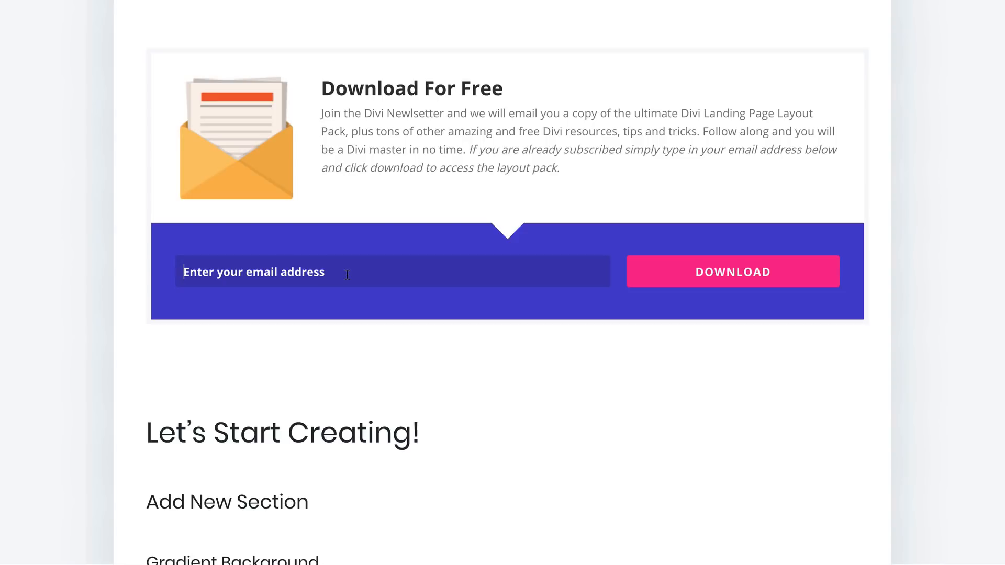
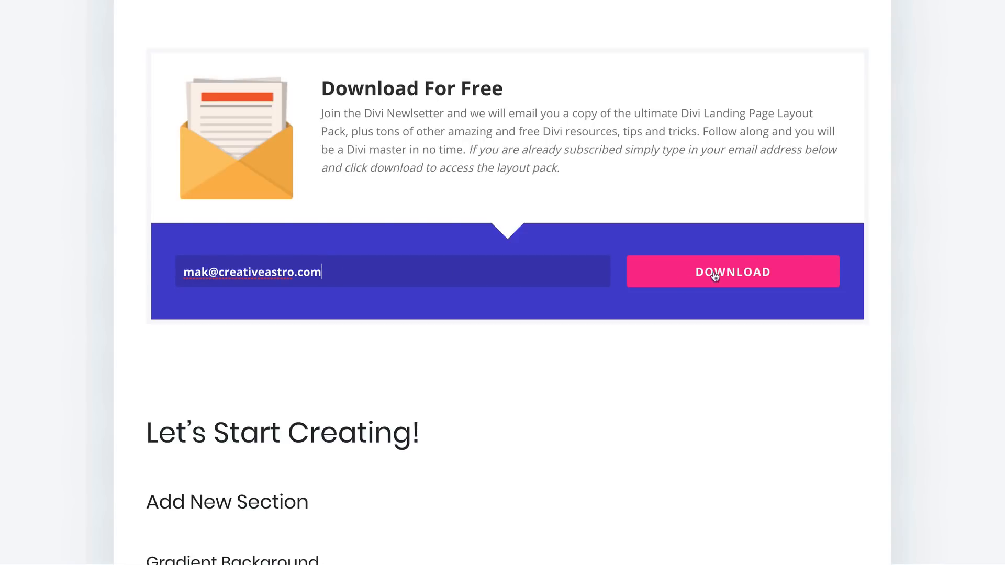
{"action": "left_click", "coordinate": [751, 273]}
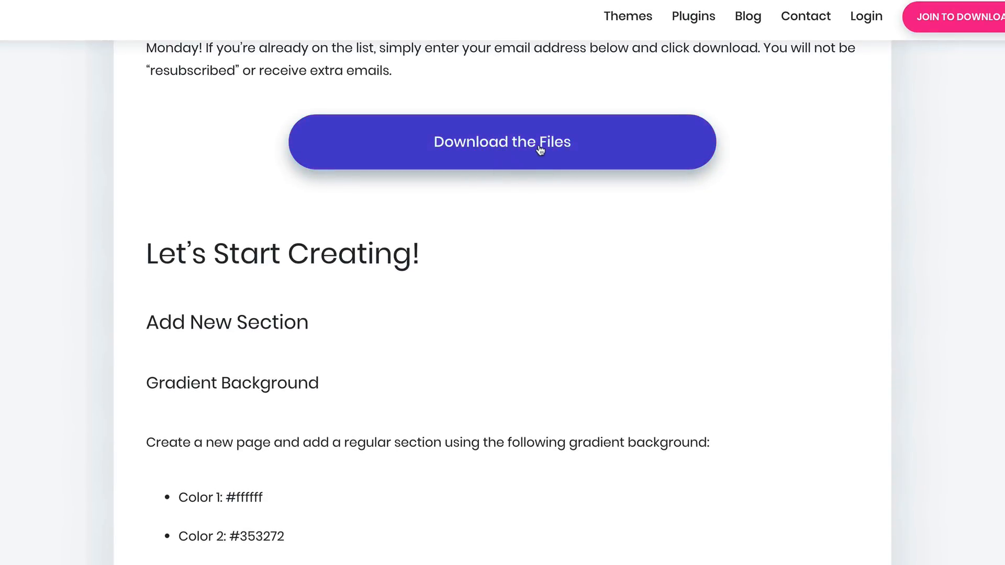
{"action": "left_click", "coordinate": [505, 148]}
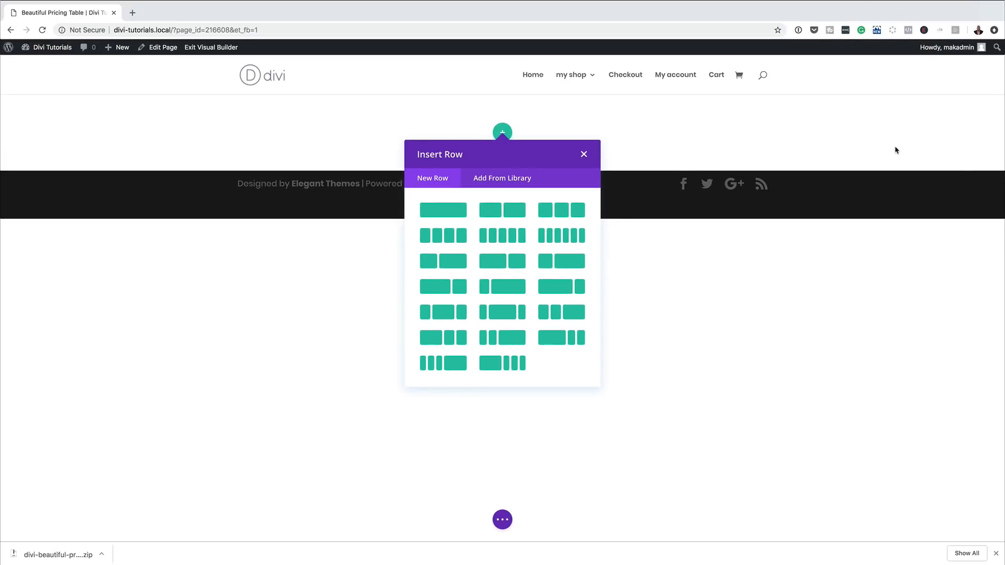
- Dismiss the row insertion on the Beautiful Pricing Table page and add a gradient background to the empty section
{"action": "left_click", "coordinate": [583, 154]}
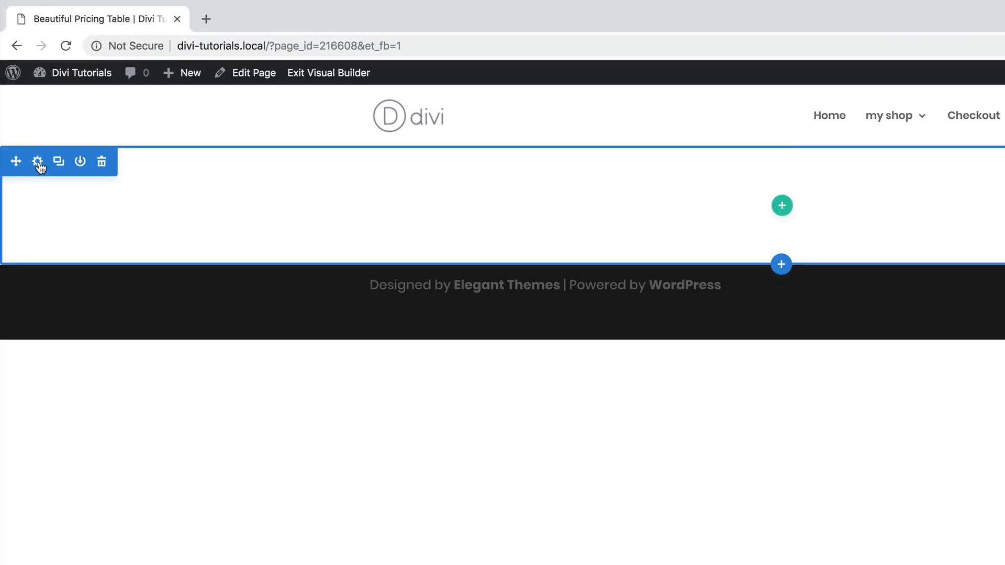
{"action": "left_click", "coordinate": [38, 162]}
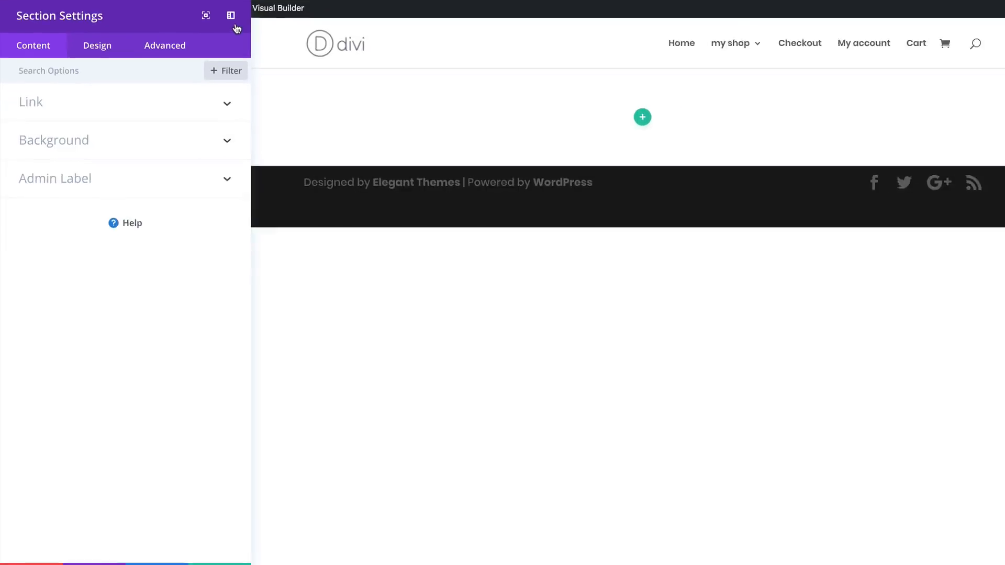
{"action": "left_click", "coordinate": [76, 140]}
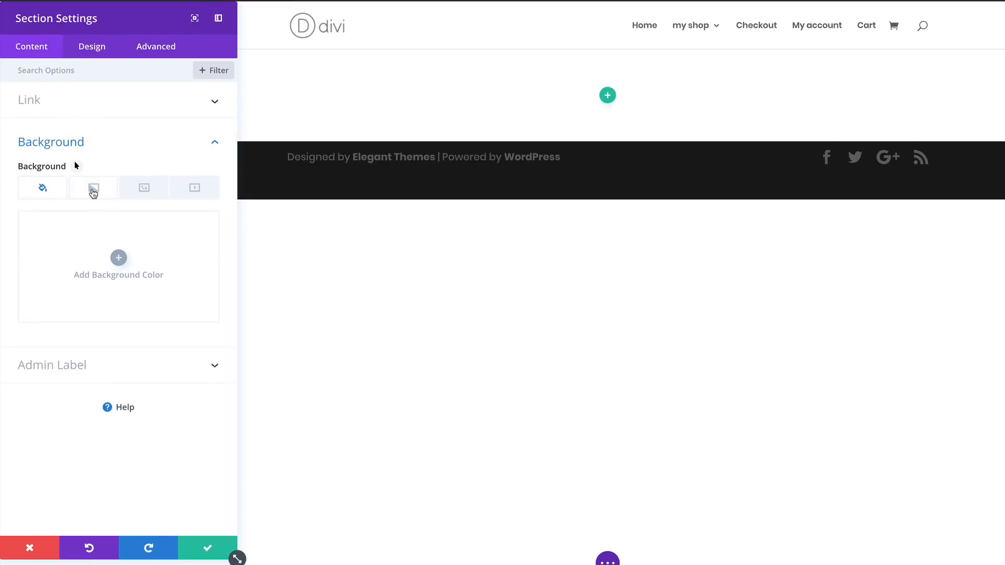
{"action": "left_click", "coordinate": [93, 192]}
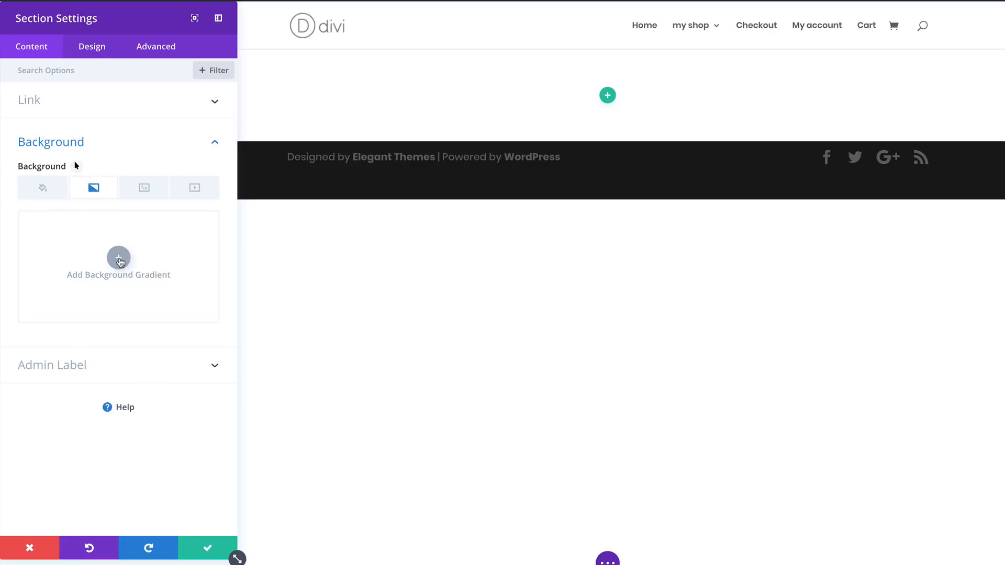
{"action": "left_click", "coordinate": [118, 258]}
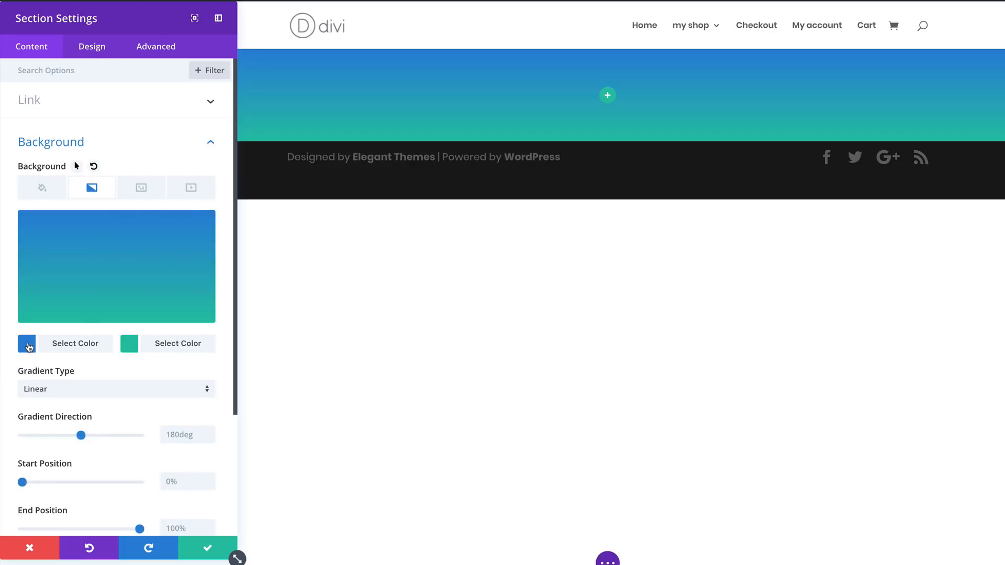
- Set the section gradient's first color to white (#ffffff) and its second color to #353272
{"action": "left_click", "coordinate": [29, 347]}
{"action": "left_click", "coordinate": [57, 324]}
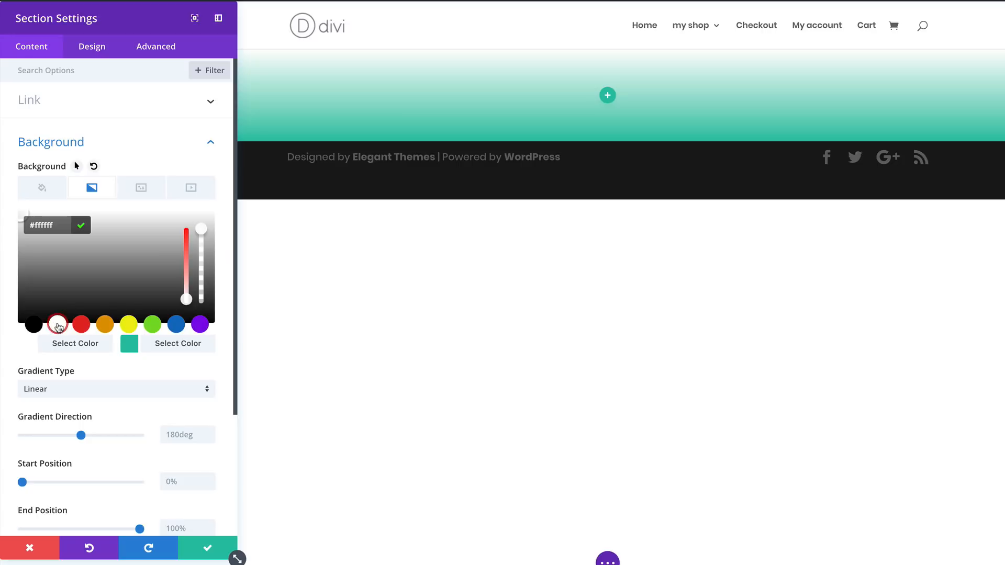
{"action": "left_click", "coordinate": [131, 348]}
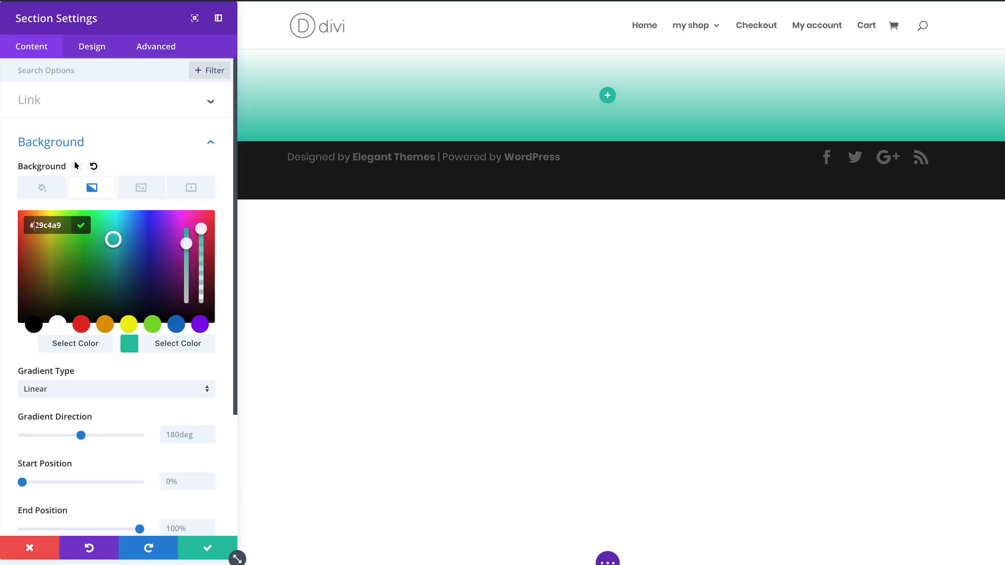
{"action": "triple_click", "coordinate": [64, 225]}
{"action": "type", "text": "#353272"}
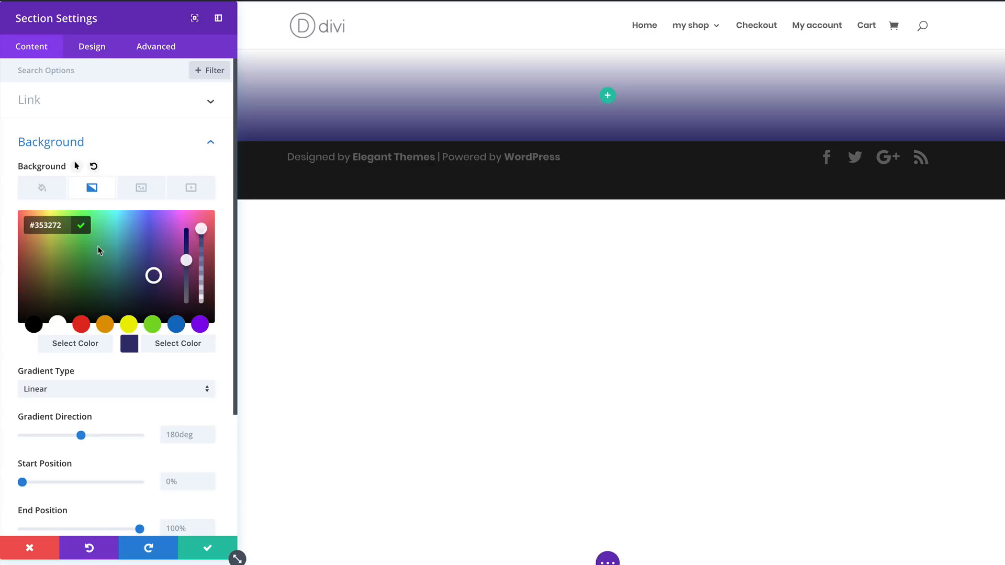
- Set both the start position and the end position of the section's gradient to 50%
{"action": "scroll", "coordinate": [128, 450], "scroll_direction": "down", "scroll_amount": 2}
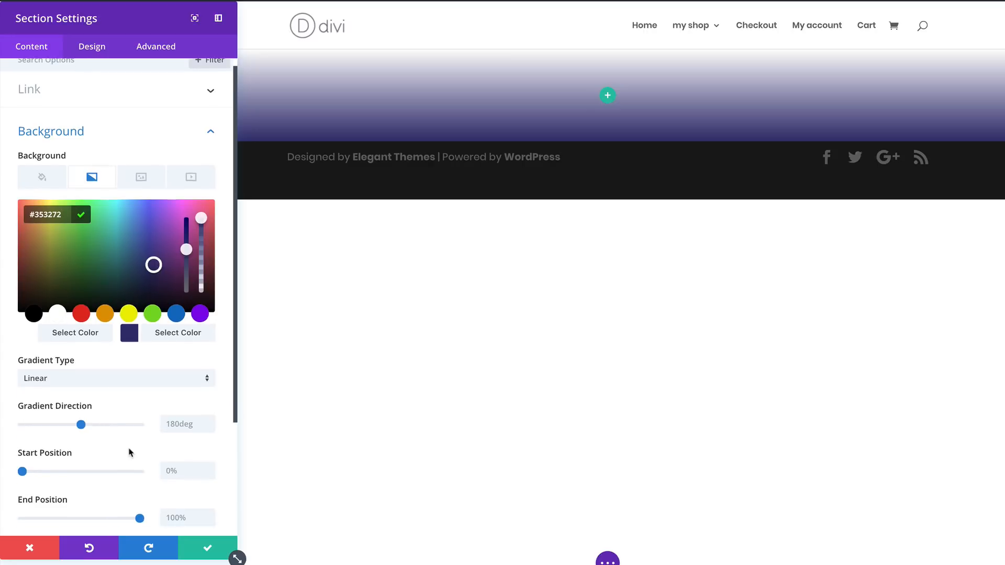
{"action": "scroll", "coordinate": [130, 451], "scroll_direction": "down", "scroll_amount": 2}
{"action": "left_click", "coordinate": [190, 361]}
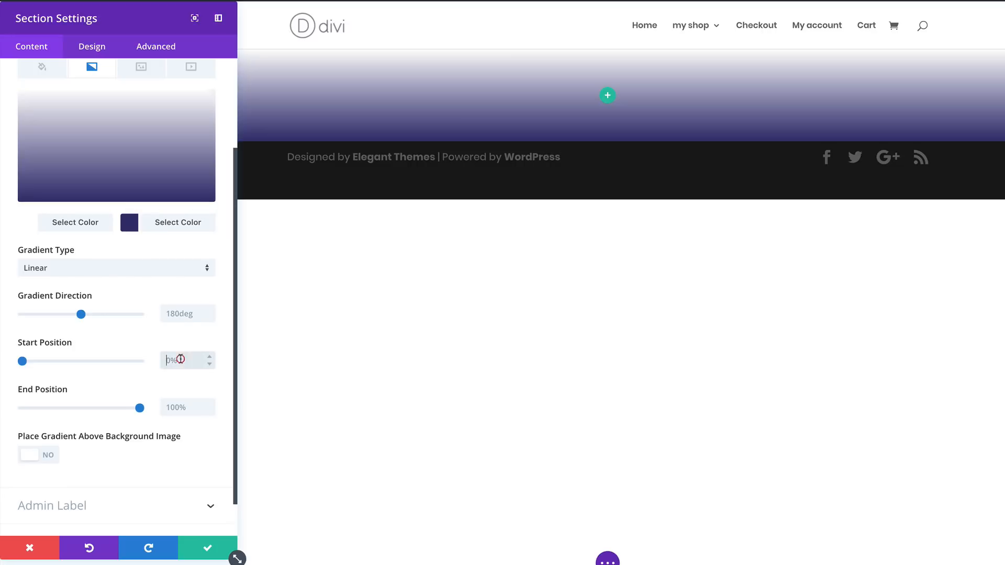
{"action": "type", "text": "50%"}
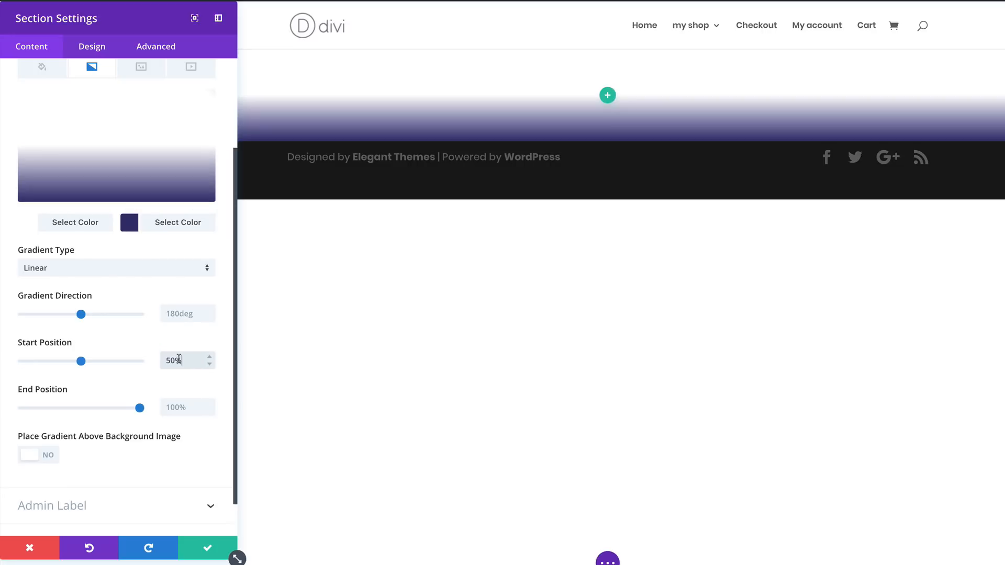
{"action": "left_click", "coordinate": [175, 406]}
{"action": "type", "text": "50%"}
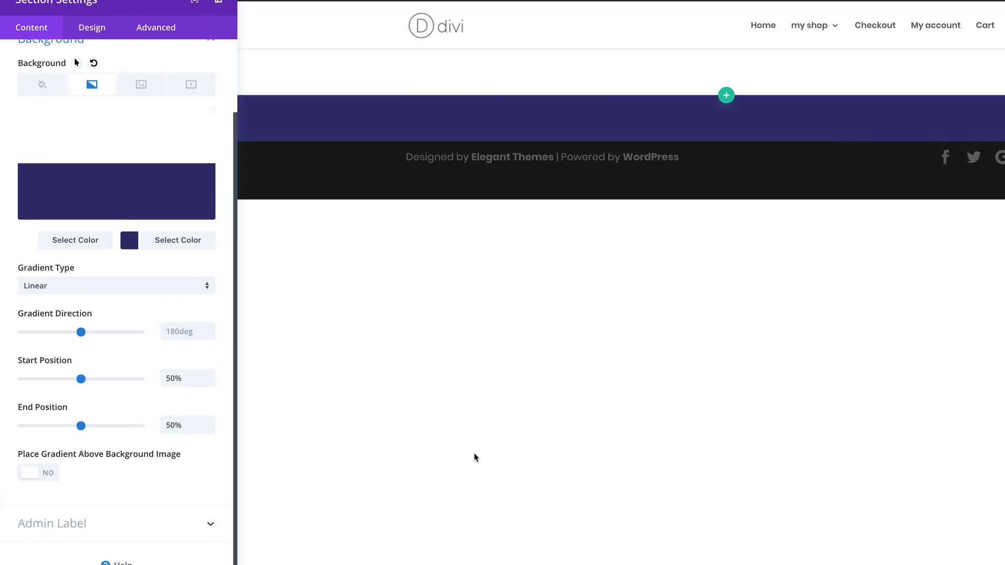
- Give the section a custom bottom margin of 50px in its spacing settings
{"action": "left_click", "coordinate": [97, 34]}
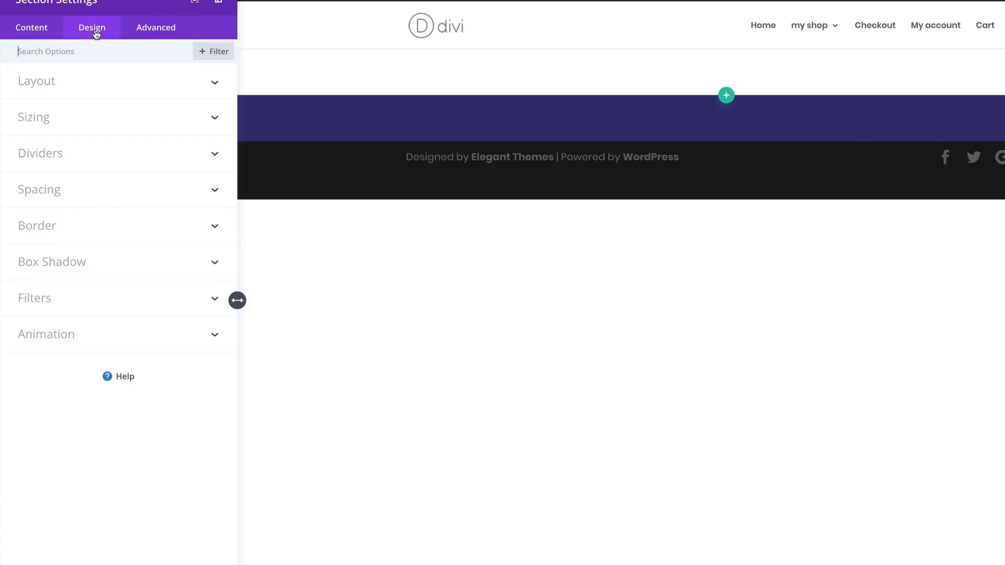
{"action": "left_click", "coordinate": [60, 195]}
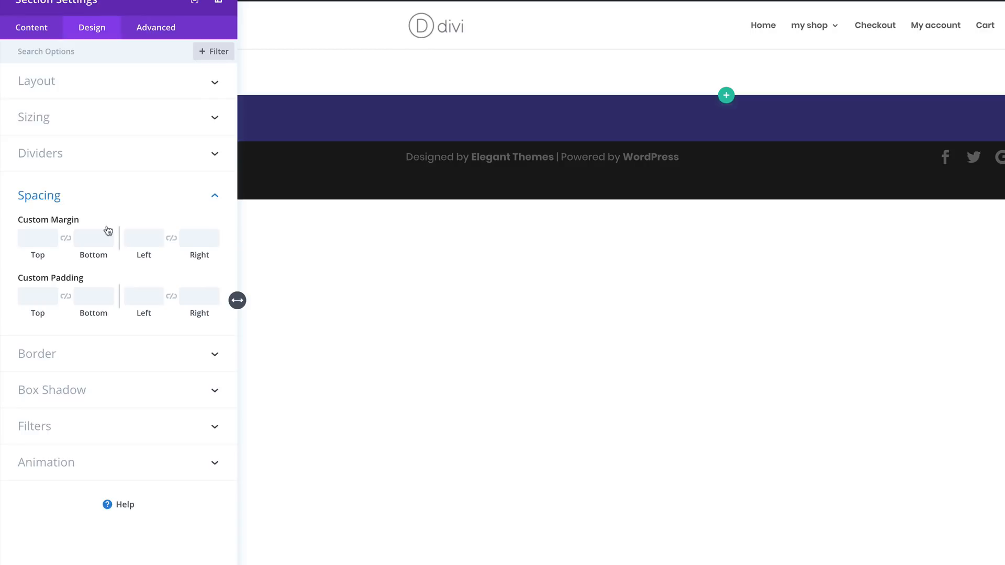
{"action": "left_click", "coordinate": [86, 237]}
{"action": "type", "text": "50px"}
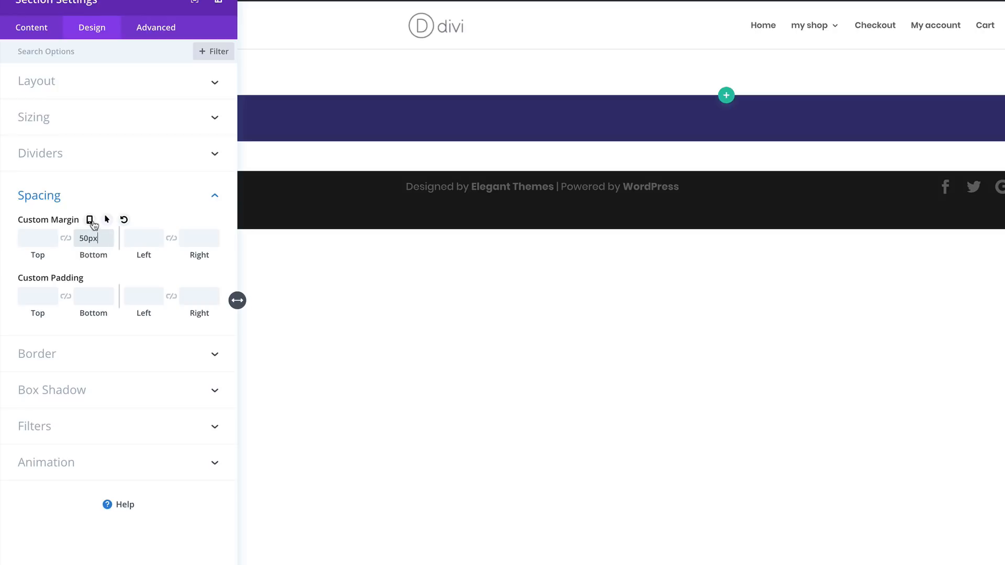
- Enable responsive values for the section's custom margin and set the tablet bottom margin to 20px
{"action": "left_click", "coordinate": [91, 220]}
{"action": "left_click", "coordinate": [118, 242]}
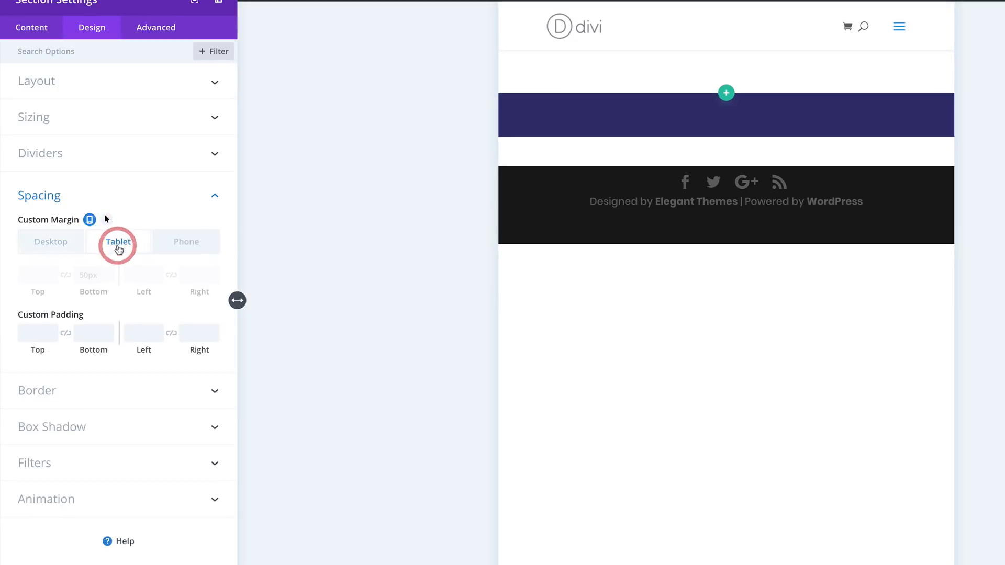
{"action": "left_click", "coordinate": [94, 278]}
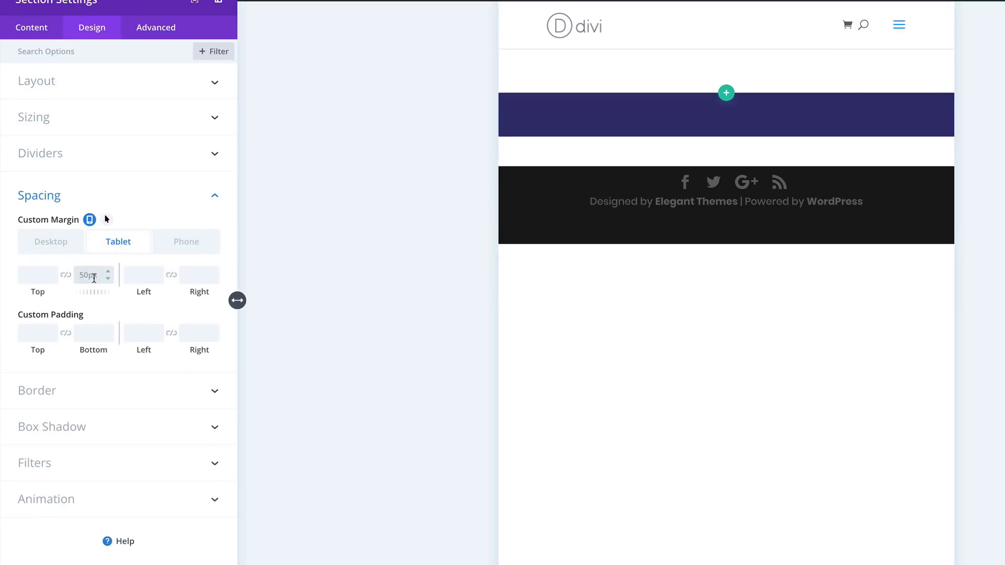
{"action": "type", "text": "30px"}
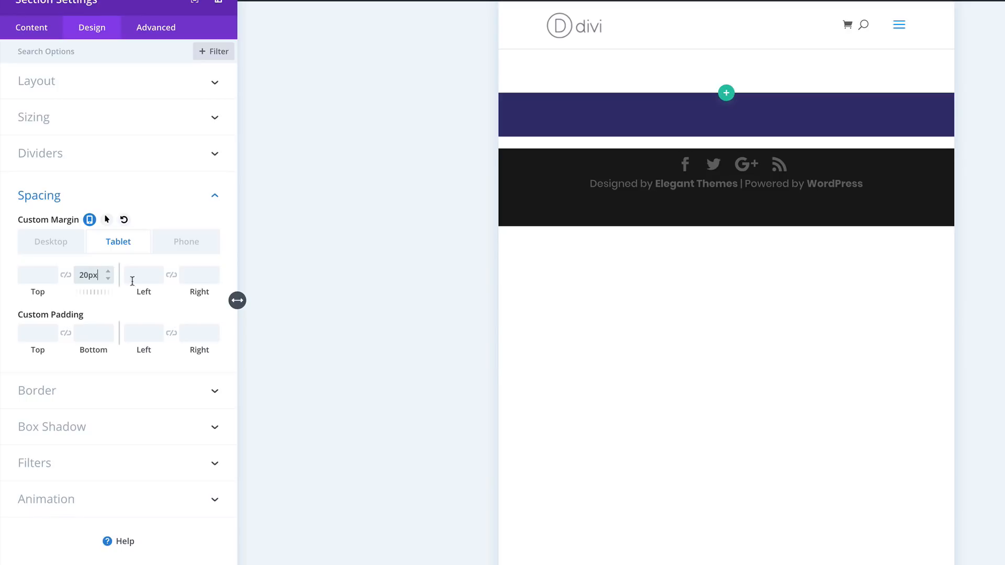
- Set the section's bottom margin for phones to 20px
{"action": "left_click", "coordinate": [186, 243]}
{"action": "left_click", "coordinate": [93, 276]}
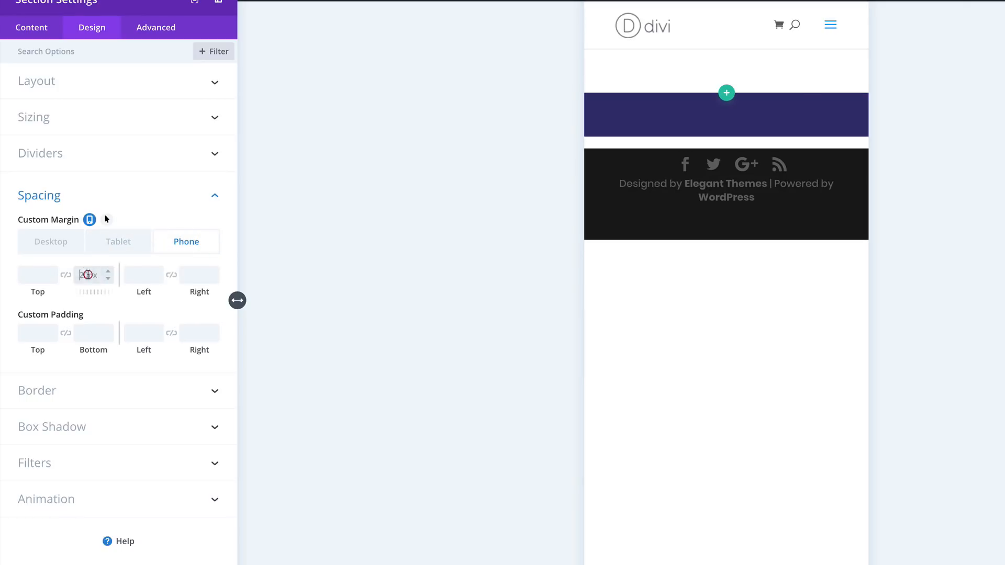
{"action": "type", "text": "20"}
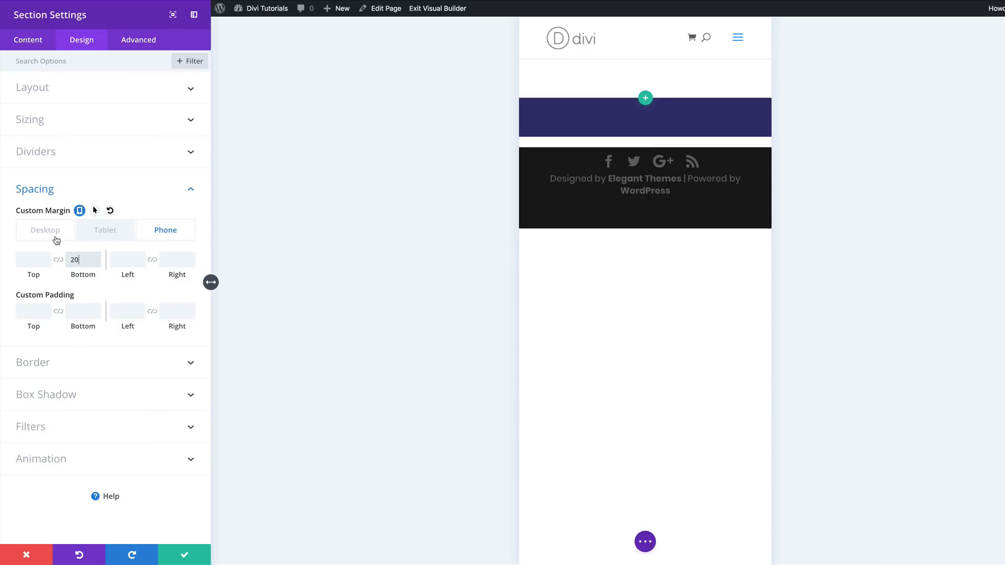
{"action": "left_click", "coordinate": [123, 259]}
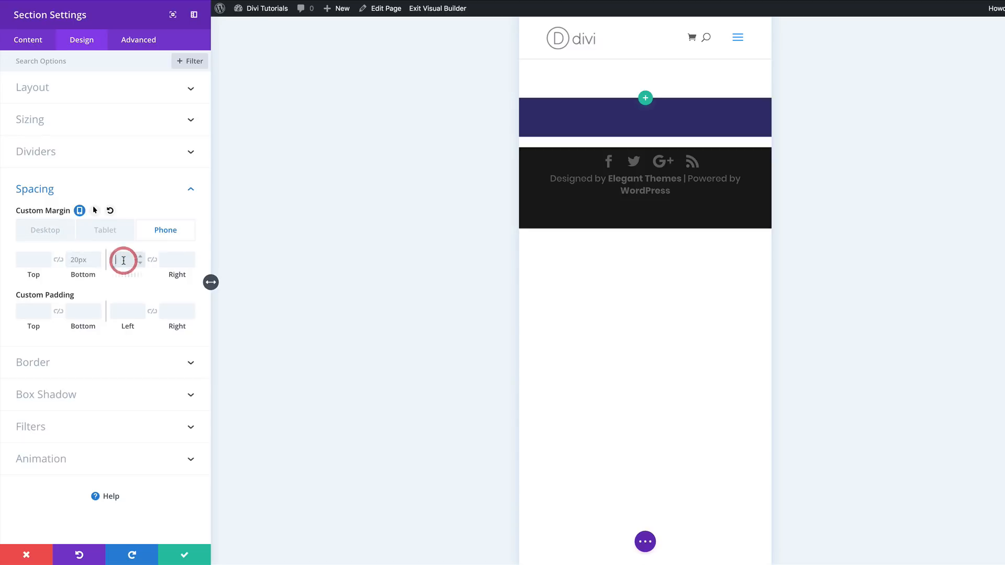
- Set the section's left custom margin to 20px for both phone and tablet
{"action": "type", "text": "20"}
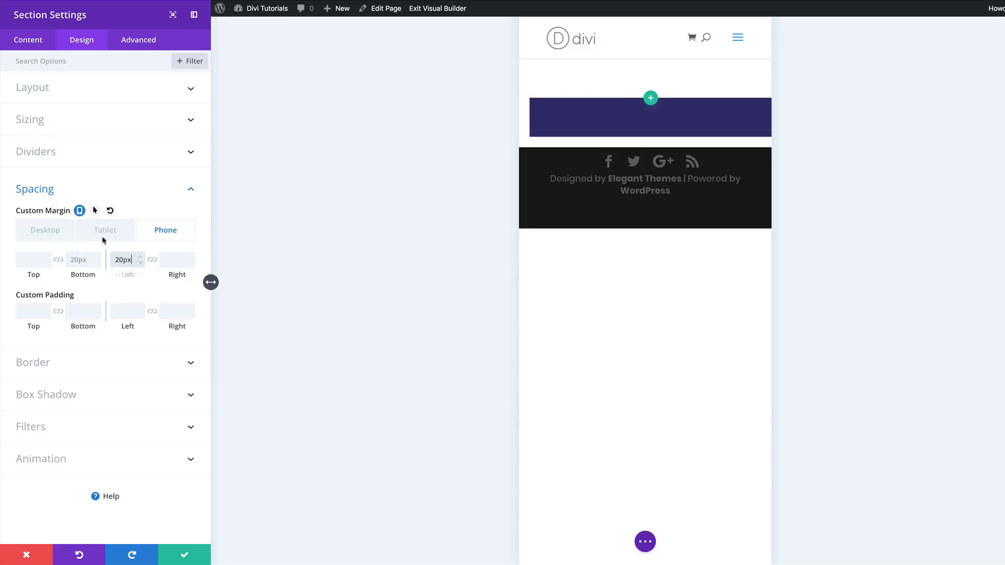
{"action": "left_click", "coordinate": [104, 231]}
{"action": "left_click", "coordinate": [125, 264]}
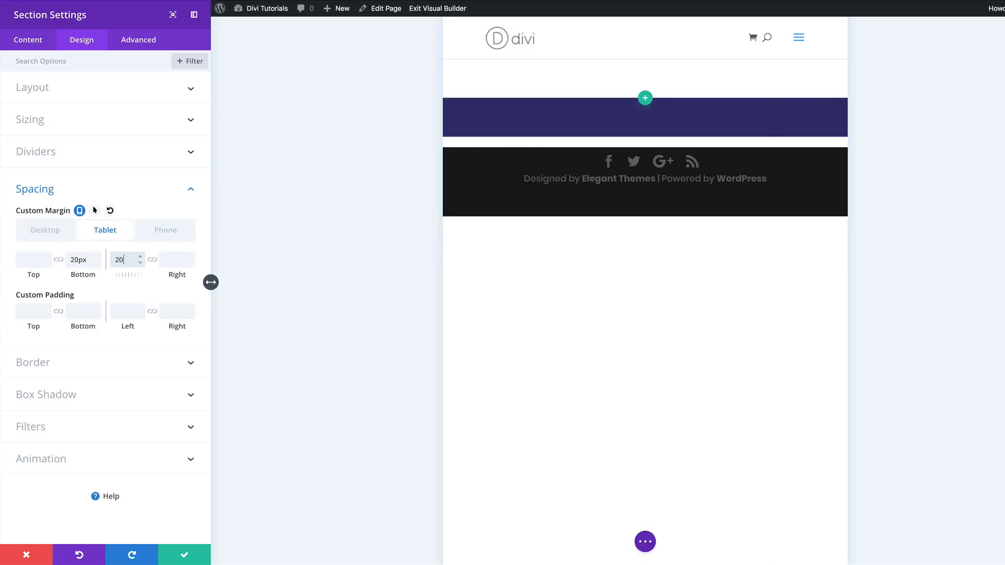
{"action": "type", "text": "20px"}
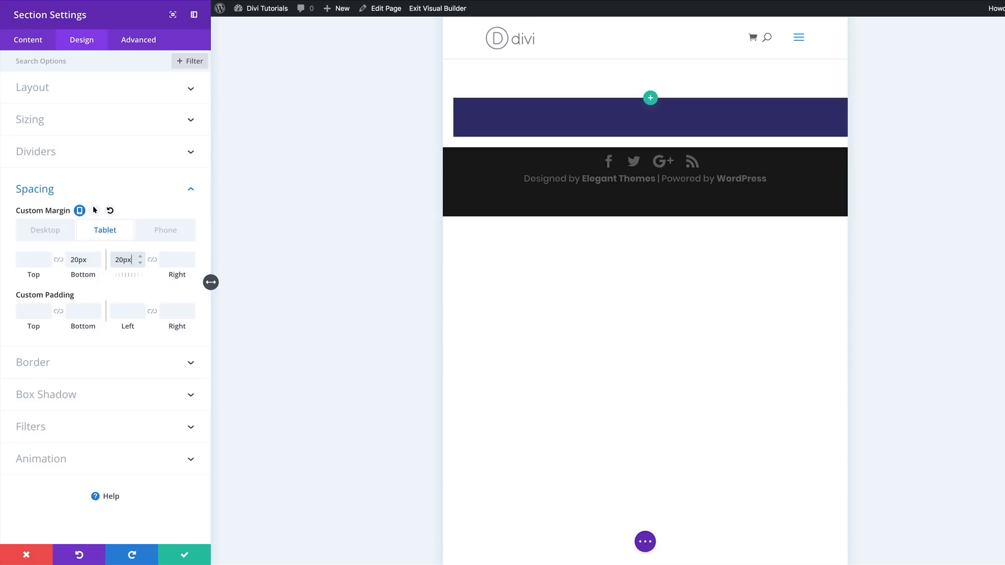
- Set the section's left and right custom margins for desktop to 50px
{"action": "left_click", "coordinate": [46, 231]}
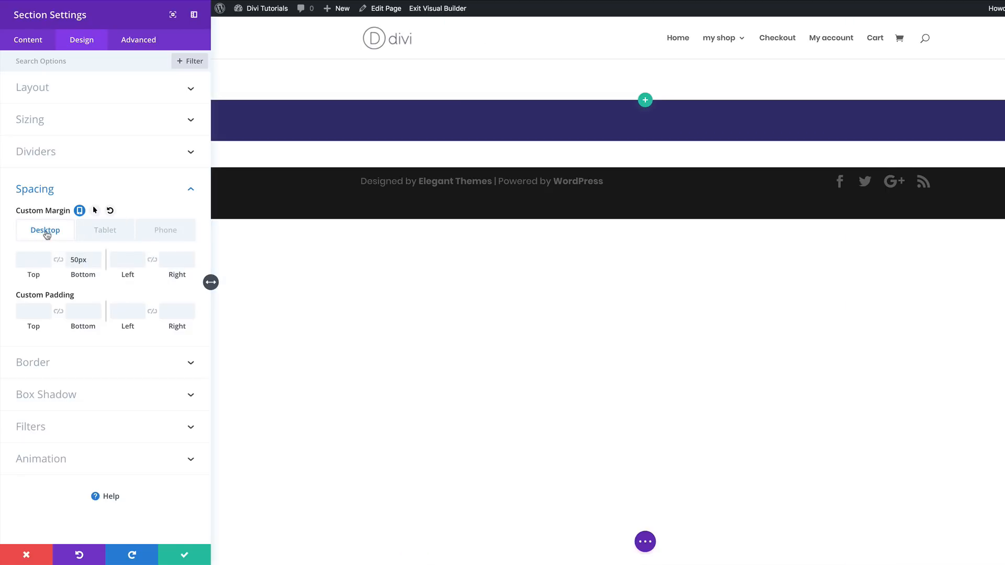
{"action": "left_click", "coordinate": [128, 259]}
{"action": "type", "text": "50px"}
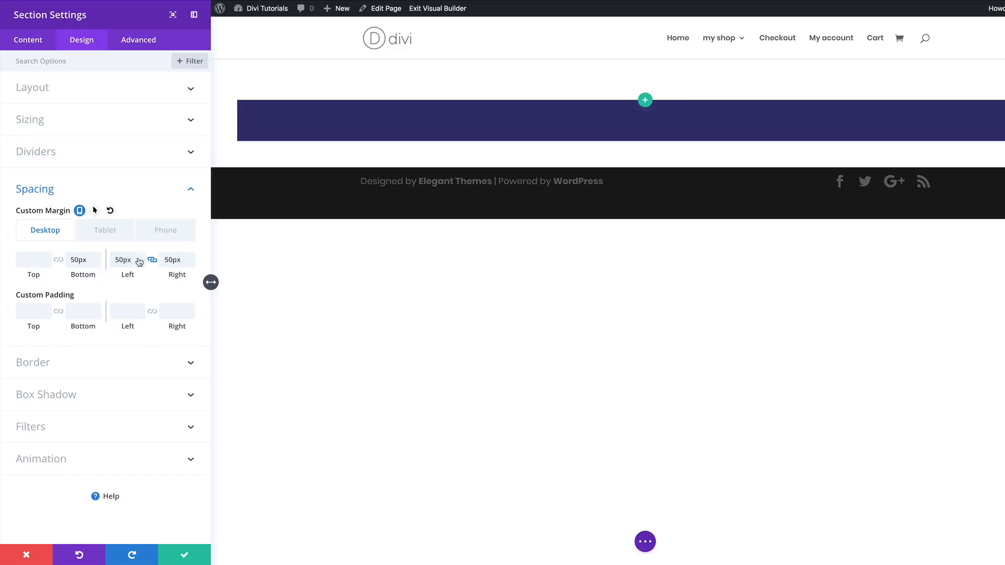
- Link the section's left and right margins at 20px for both tablet and phone
{"action": "left_click", "coordinate": [102, 233]}
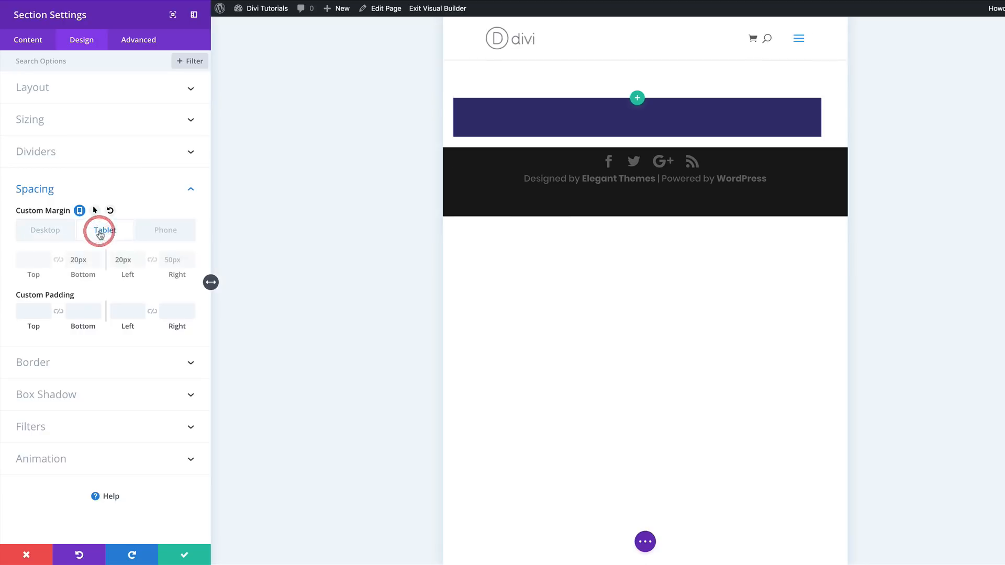
{"action": "left_click", "coordinate": [156, 263]}
{"action": "left_click", "coordinate": [155, 231]}
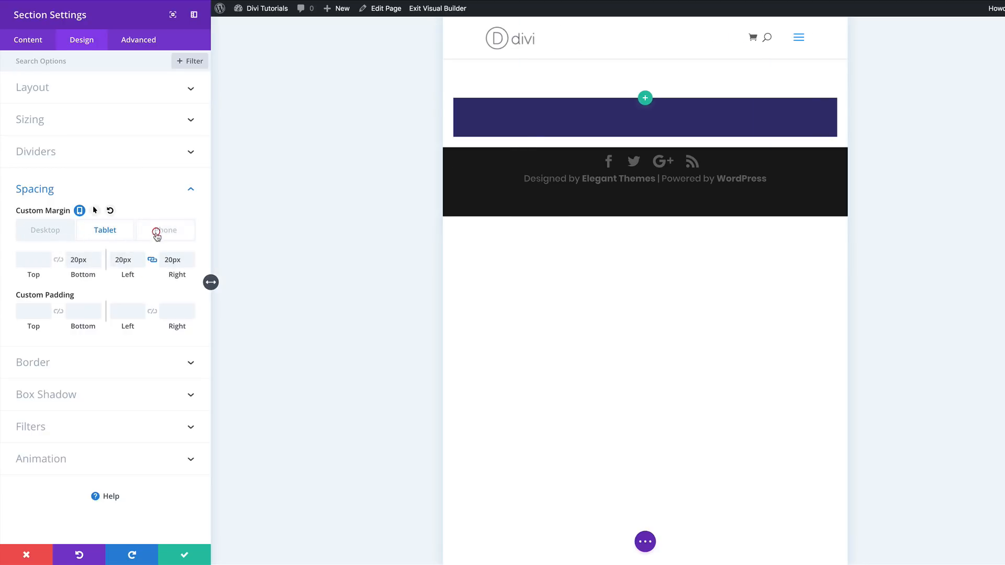
{"action": "left_click", "coordinate": [153, 261]}
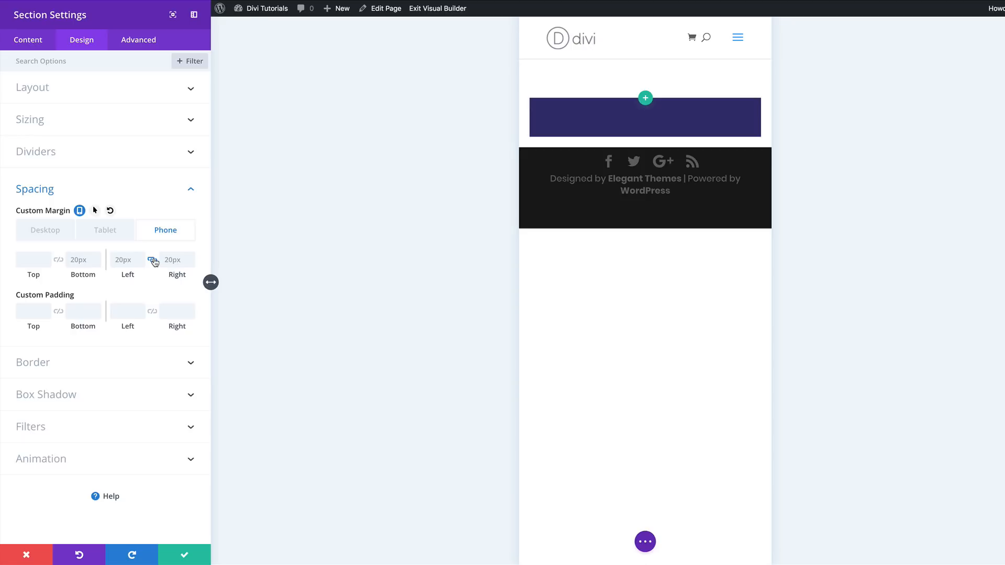
- Set the section's top and bottom custom padding to 0px and save the section settings
{"action": "left_click", "coordinate": [52, 233]}
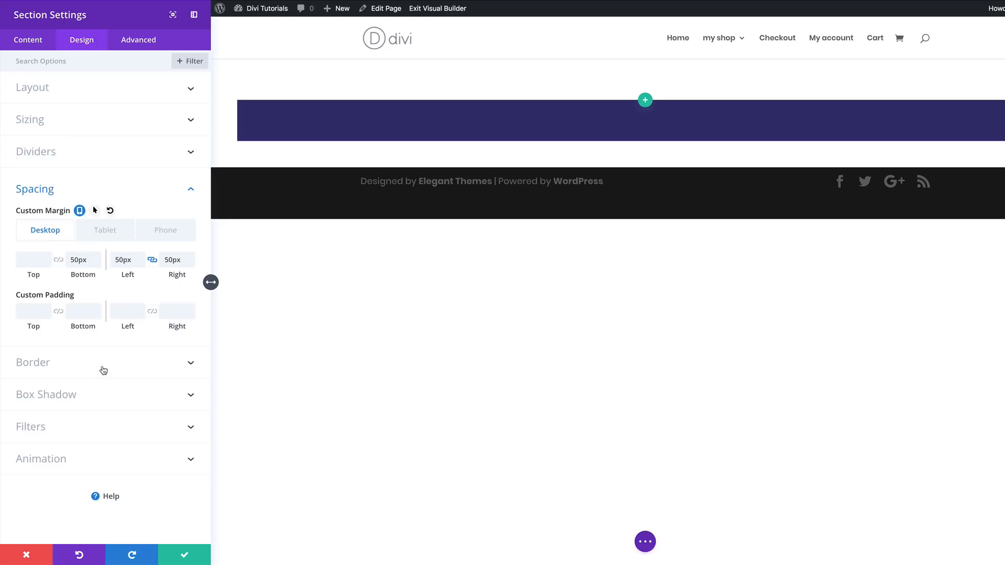
{"action": "left_click", "coordinate": [35, 315]}
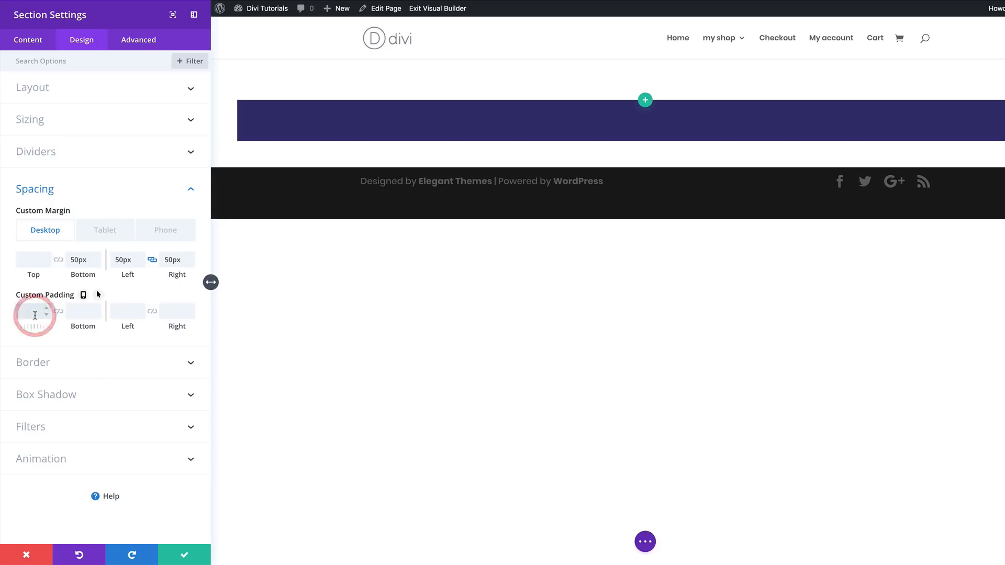
{"action": "type", "text": "0"}
{"action": "left_click", "coordinate": [58, 312]}
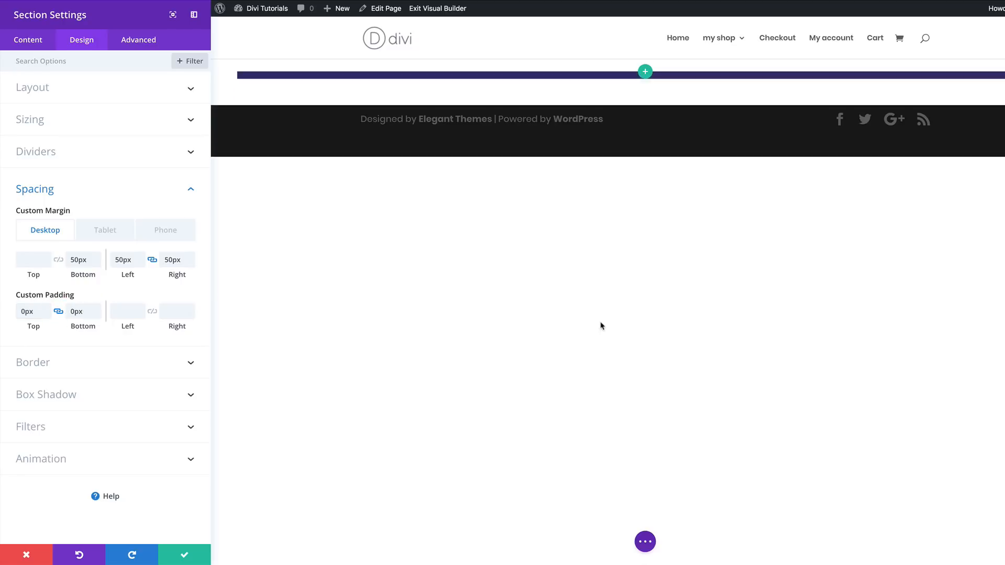
{"action": "left_click", "coordinate": [188, 553]}
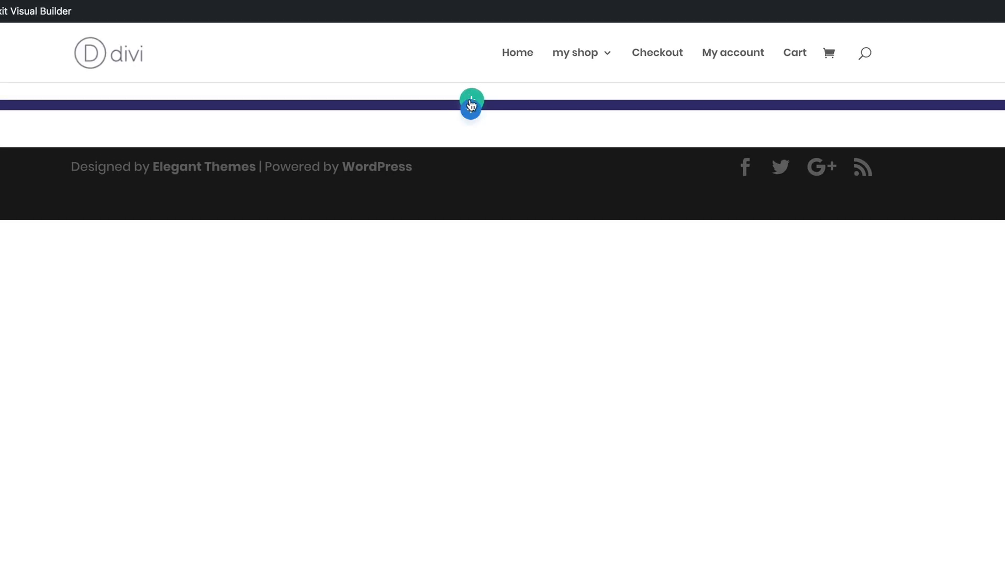
- Insert a row with three equal columns into the section and dismiss the module chooser
{"action": "left_click", "coordinate": [474, 101]}
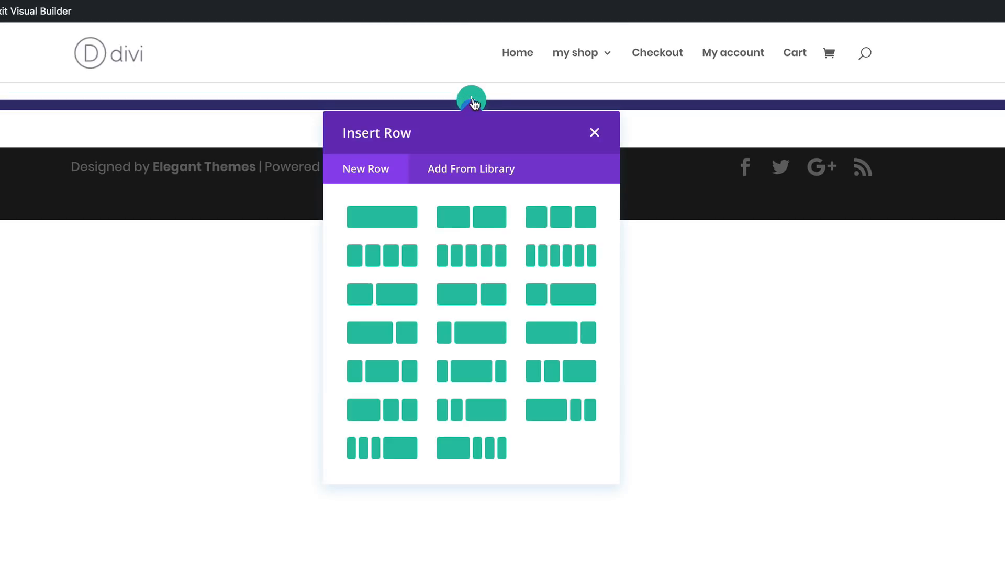
{"action": "left_click", "coordinate": [561, 218]}
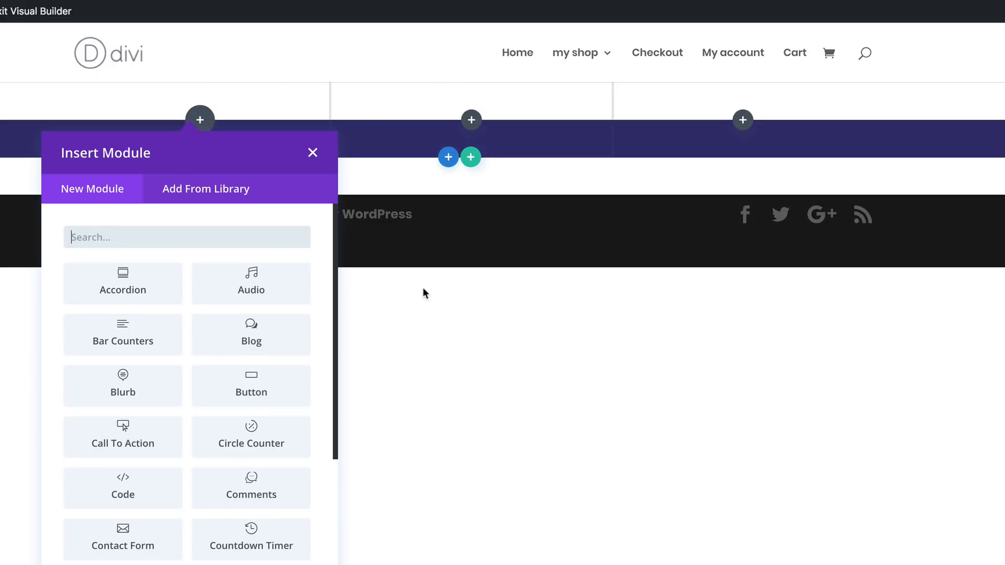
{"action": "left_click", "coordinate": [313, 155]}
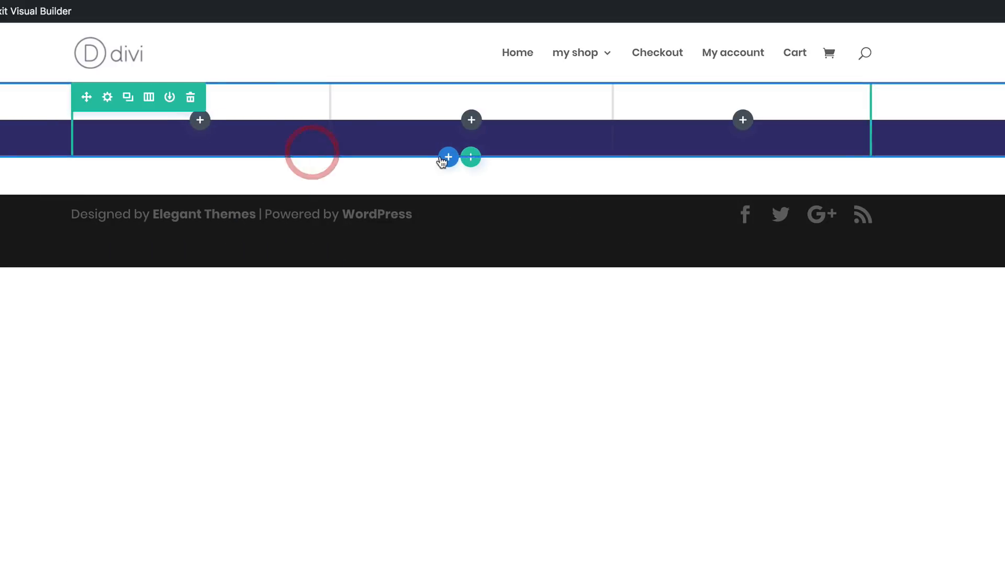
- In the new row's sizing settings, make the row fullwidth and set a custom gutter width of 1
{"action": "left_click", "coordinate": [108, 98]}
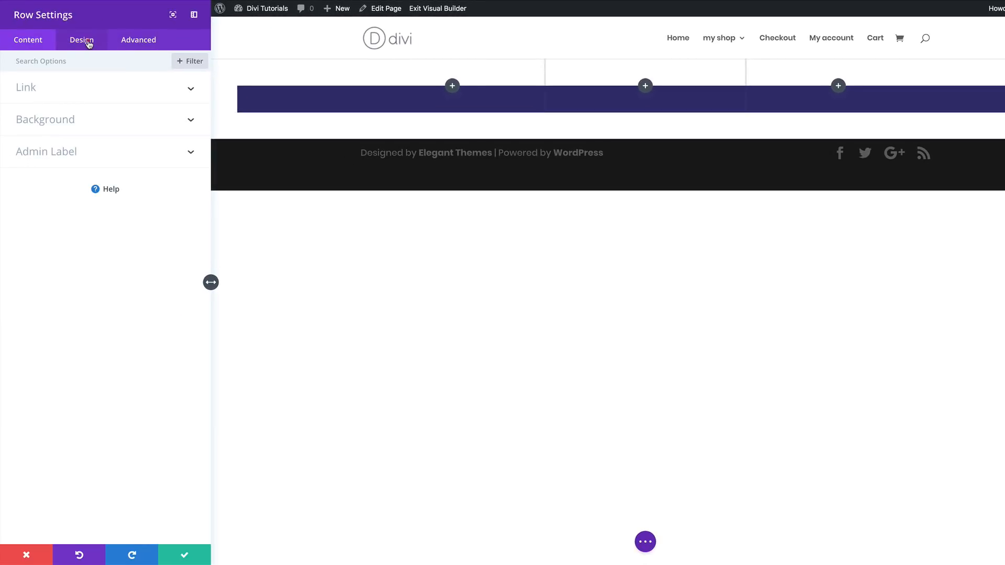
{"action": "left_click", "coordinate": [89, 44]}
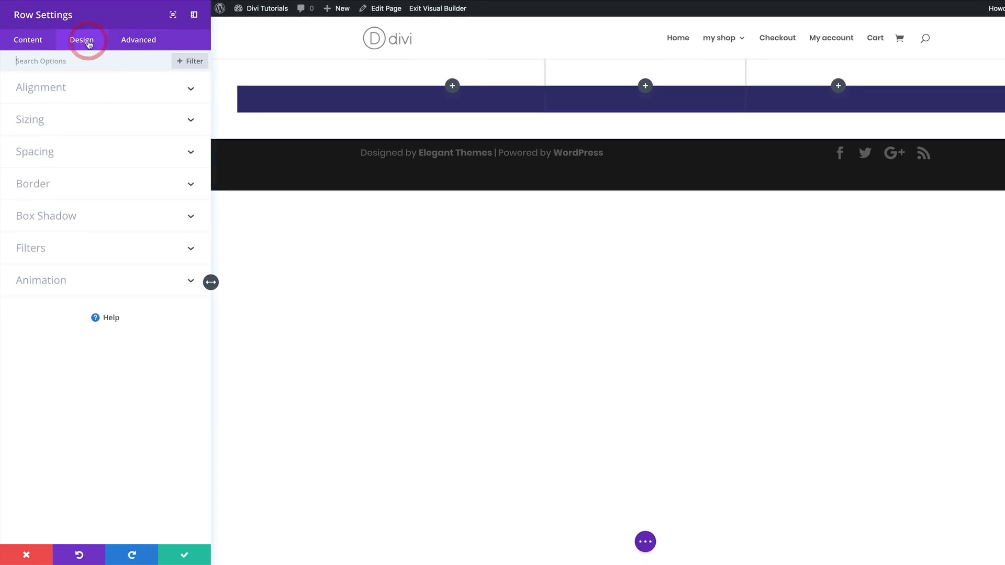
{"action": "left_click", "coordinate": [38, 122]}
{"action": "left_click", "coordinate": [46, 163]}
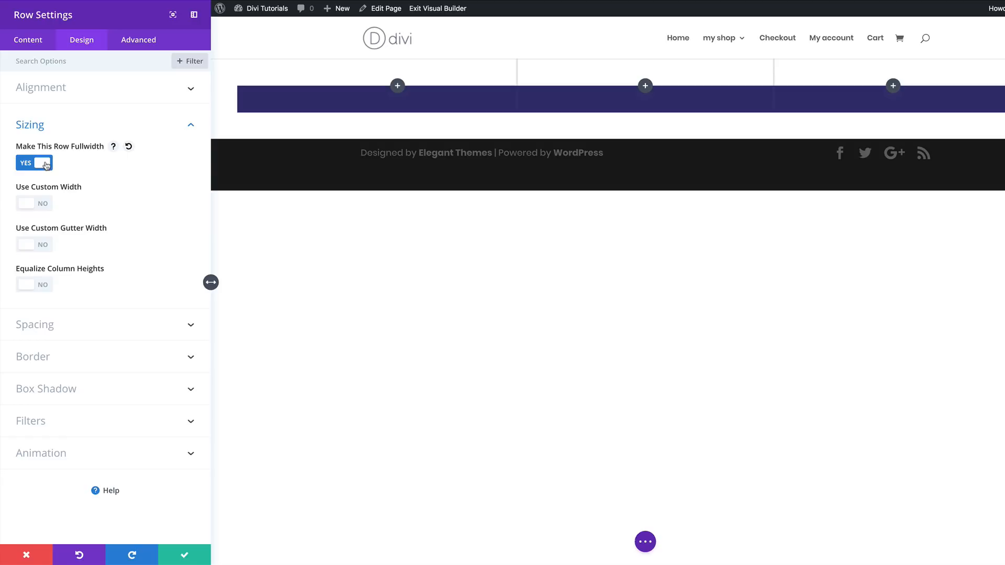
{"action": "left_click", "coordinate": [45, 245]}
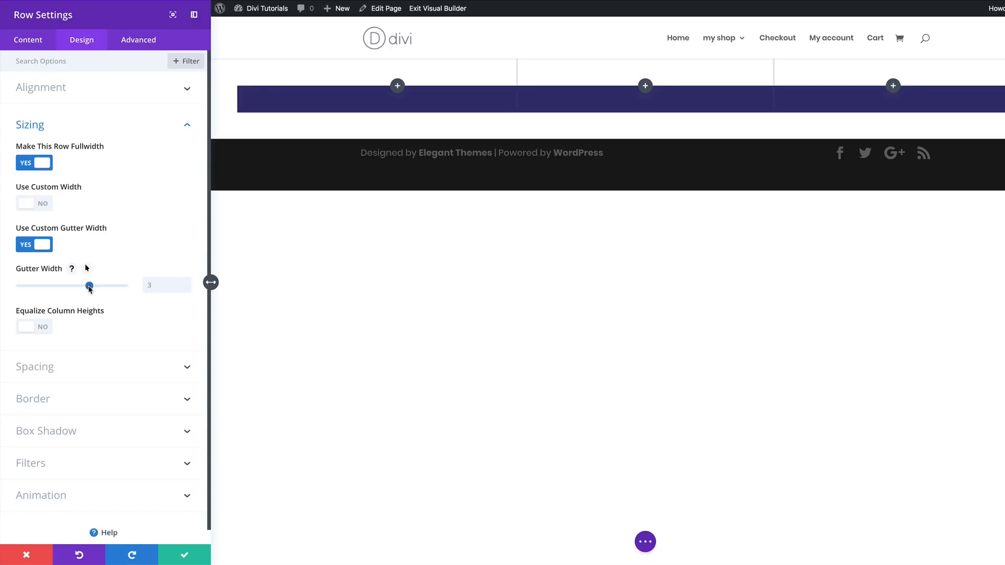
{"action": "left_click_drag", "start_coordinate": [89, 288], "coordinate": [21, 290]}
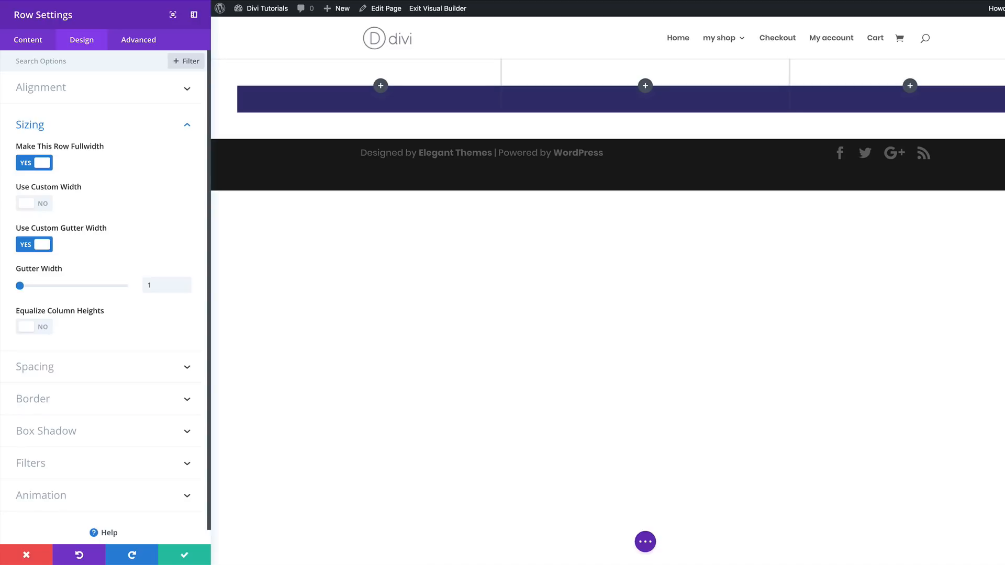
- Set the row's custom padding to 94px top, 177px bottom, and 150px left and right
{"action": "left_click", "coordinate": [49, 372]}
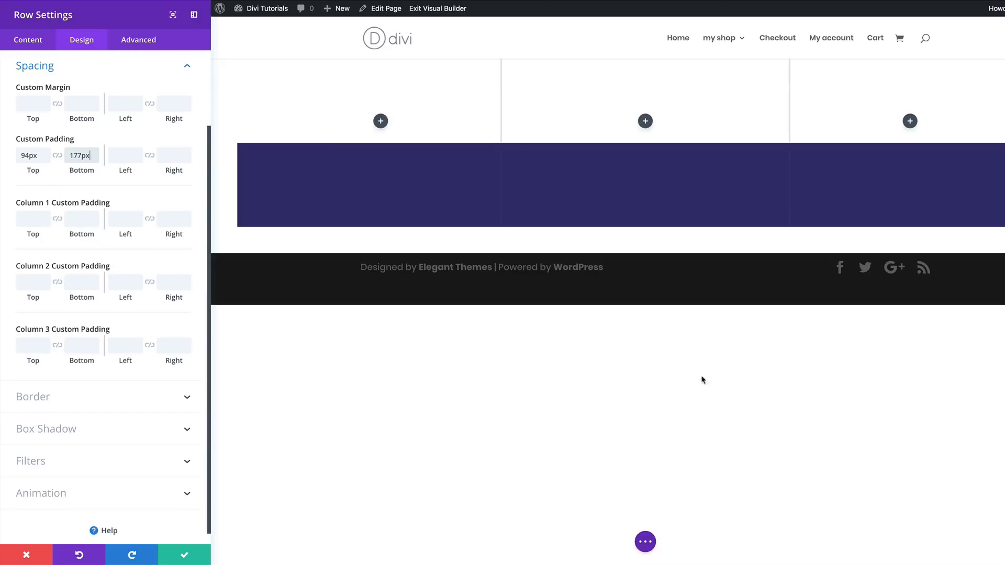
{"action": "left_click", "coordinate": [124, 156]}
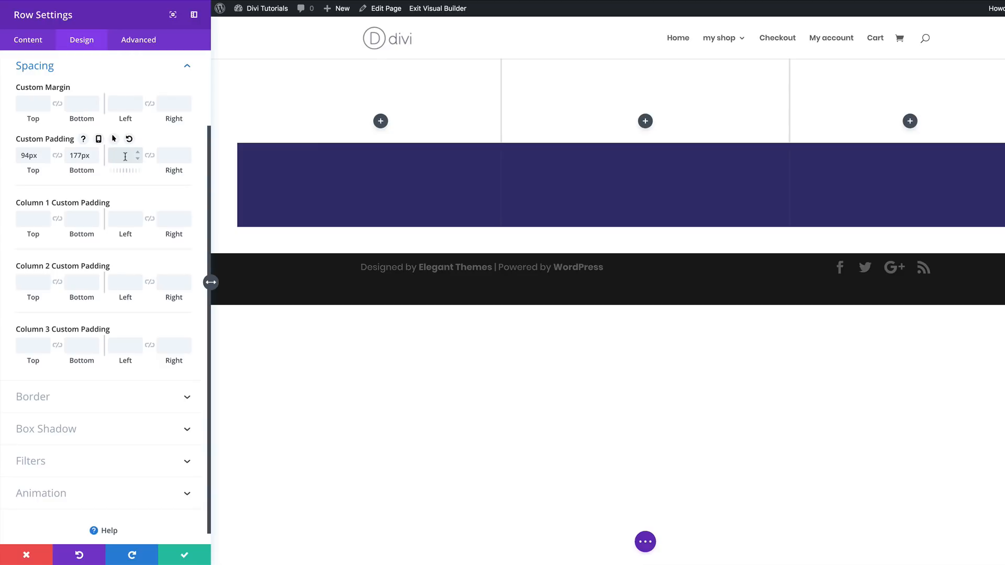
{"action": "type", "text": "150px"}
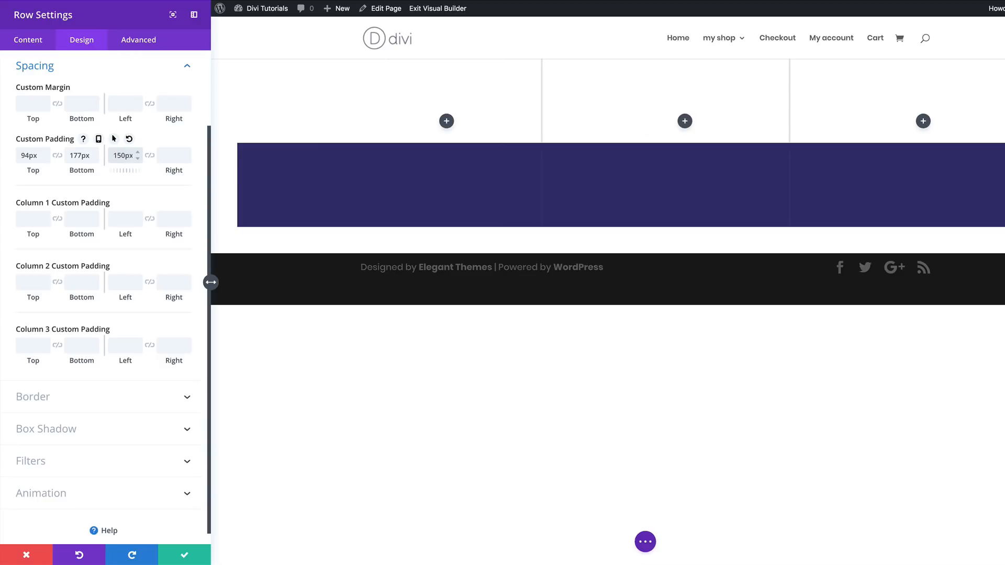
{"action": "left_click", "coordinate": [150, 156]}
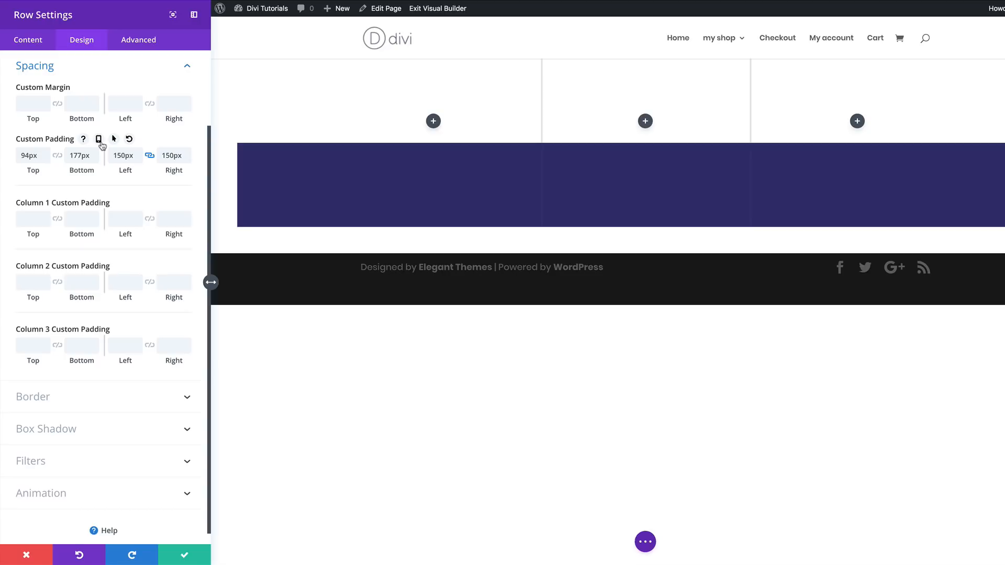
- Enable responsive values for the row's custom padding and set the tablet left and right padding to 30px
{"action": "left_click", "coordinate": [99, 140]}
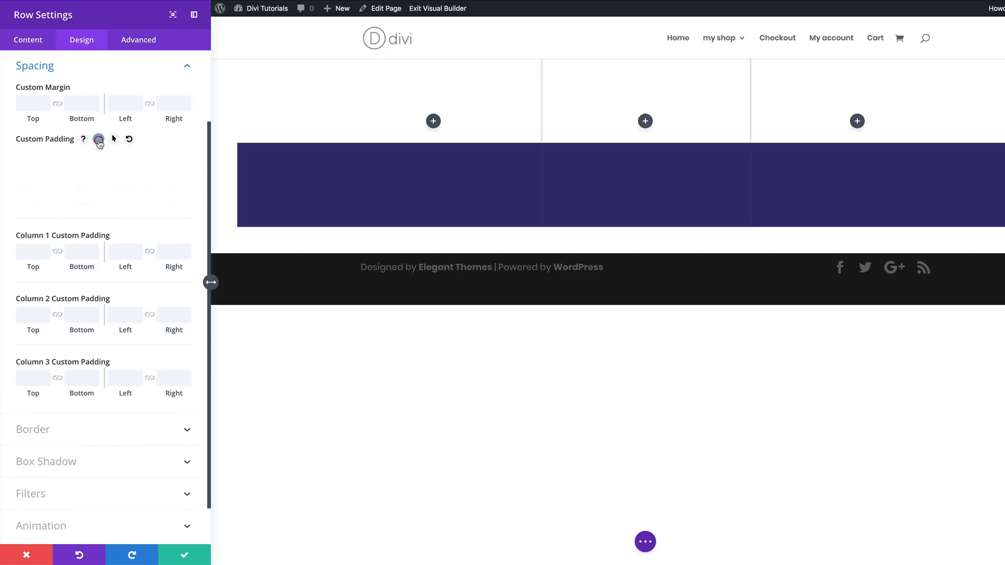
{"action": "left_click", "coordinate": [108, 160]}
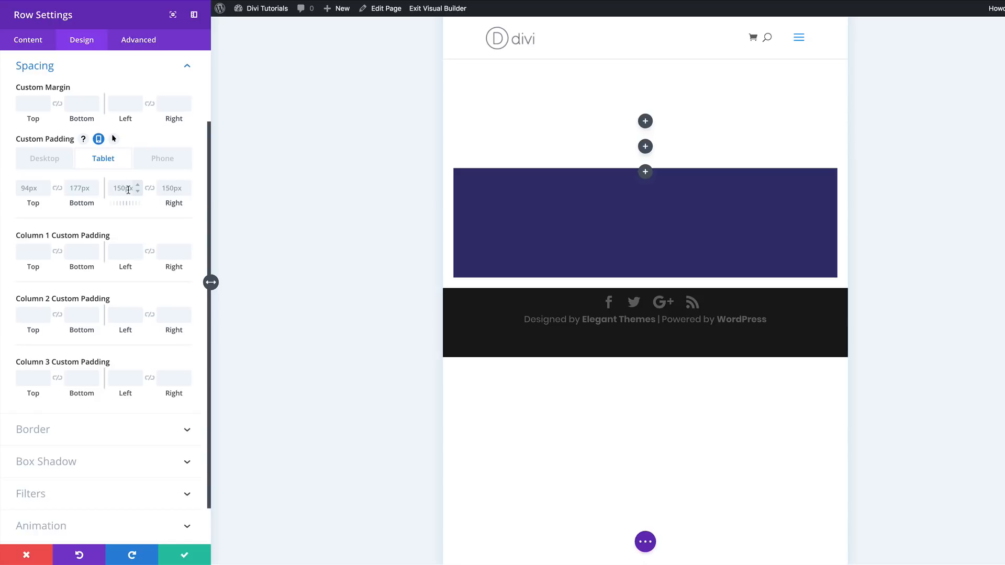
{"action": "left_click", "coordinate": [128, 190]}
{"action": "type", "text": "30px"}
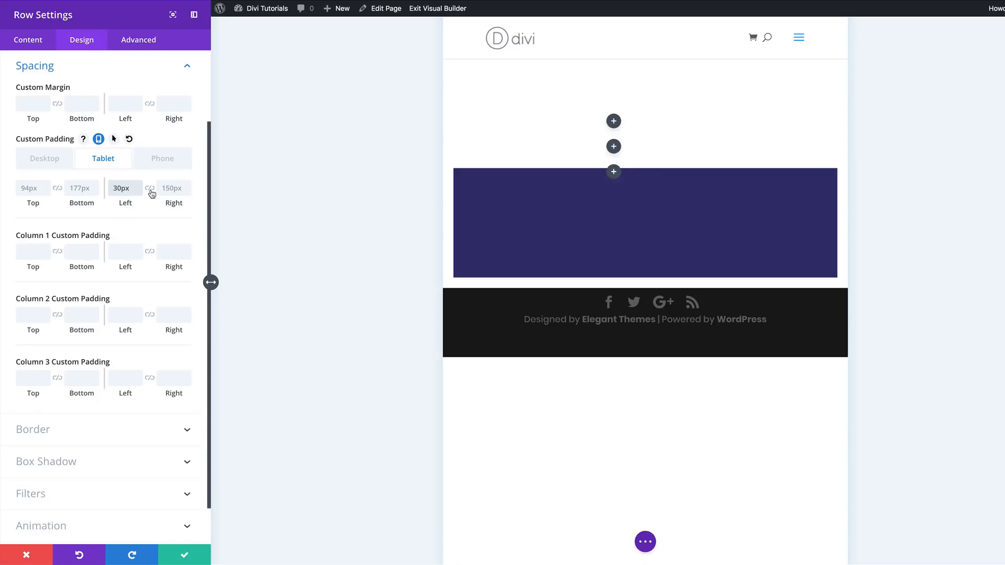
- Set the row's left and right custom padding for phones to 30px
{"action": "left_click", "coordinate": [167, 157]}
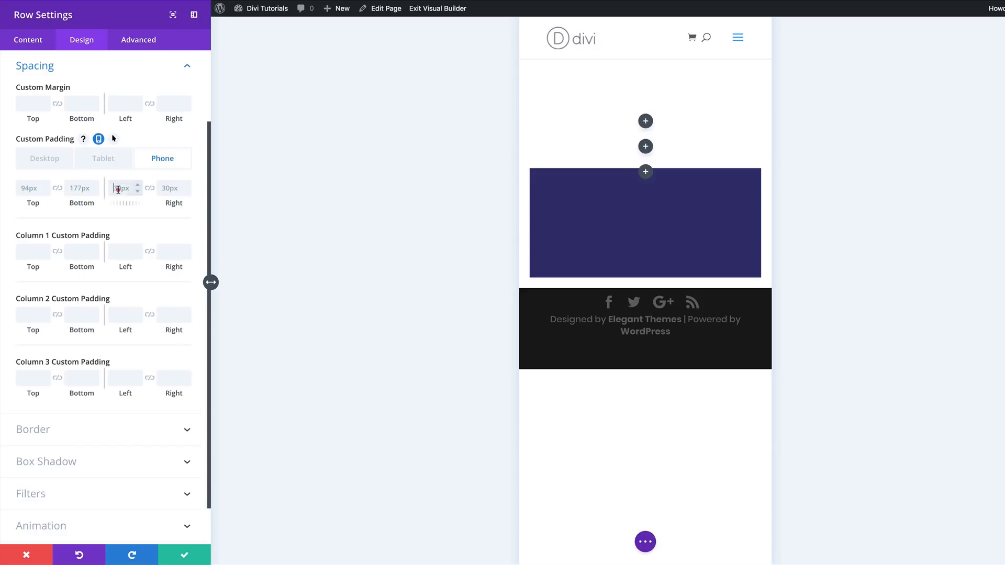
{"action": "left_click", "coordinate": [118, 189]}
{"action": "type", "text": "30"}
{"action": "left_click", "coordinate": [150, 189]}
- Give columns 1, 2 and 3 a left and right custom padding of 10px each and save the row settings
{"action": "left_click", "coordinate": [46, 161]}
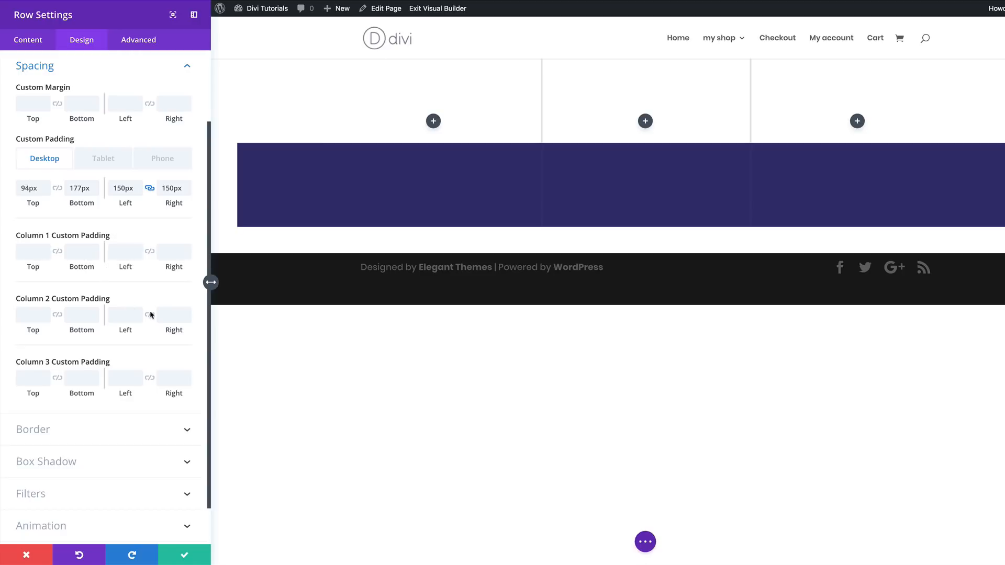
{"action": "left_click", "coordinate": [118, 251]}
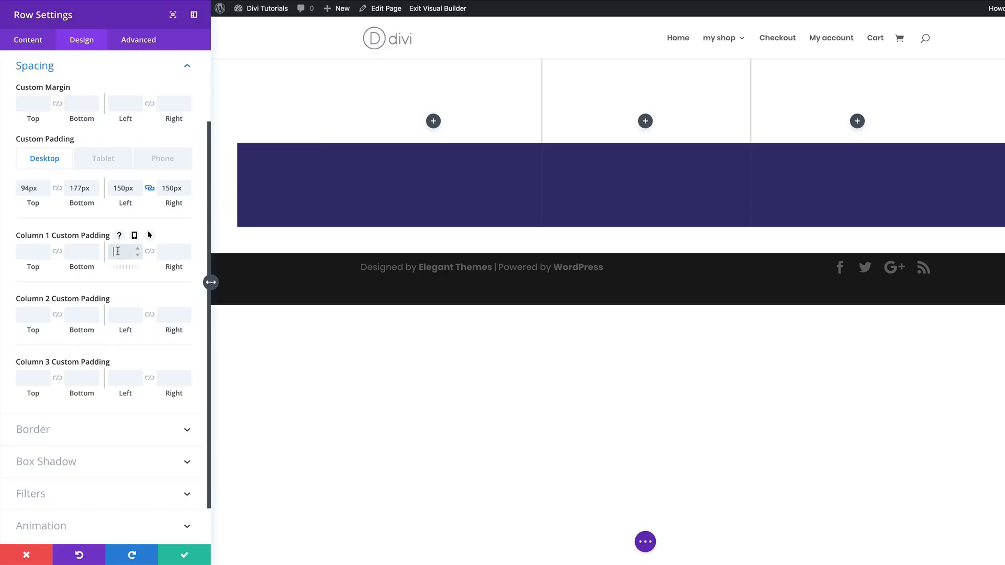
{"action": "type", "text": "10"}
{"action": "left_click", "coordinate": [149, 251]}
{"action": "left_click", "coordinate": [126, 319]}
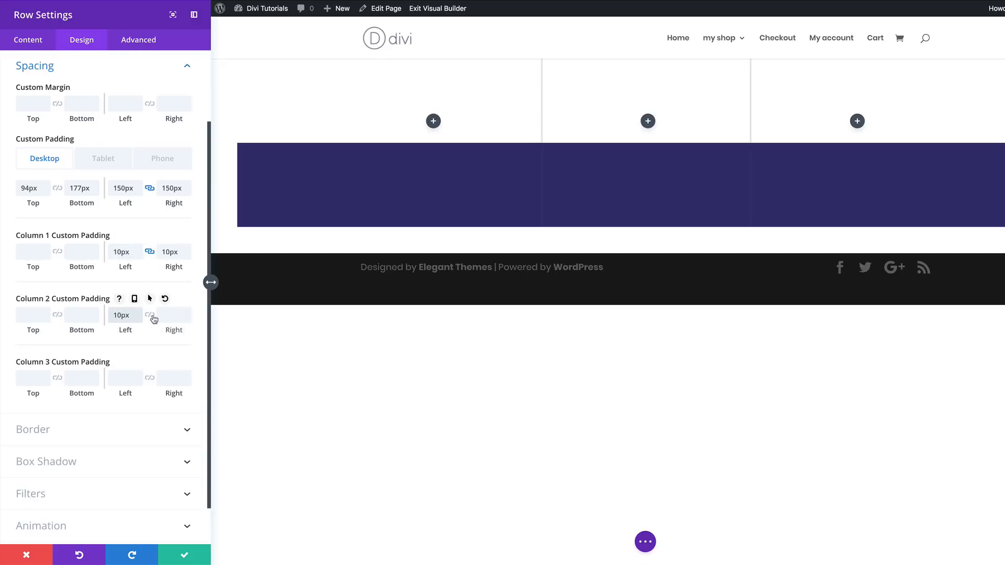
{"action": "left_click", "coordinate": [150, 315]}
{"action": "left_click", "coordinate": [125, 379]}
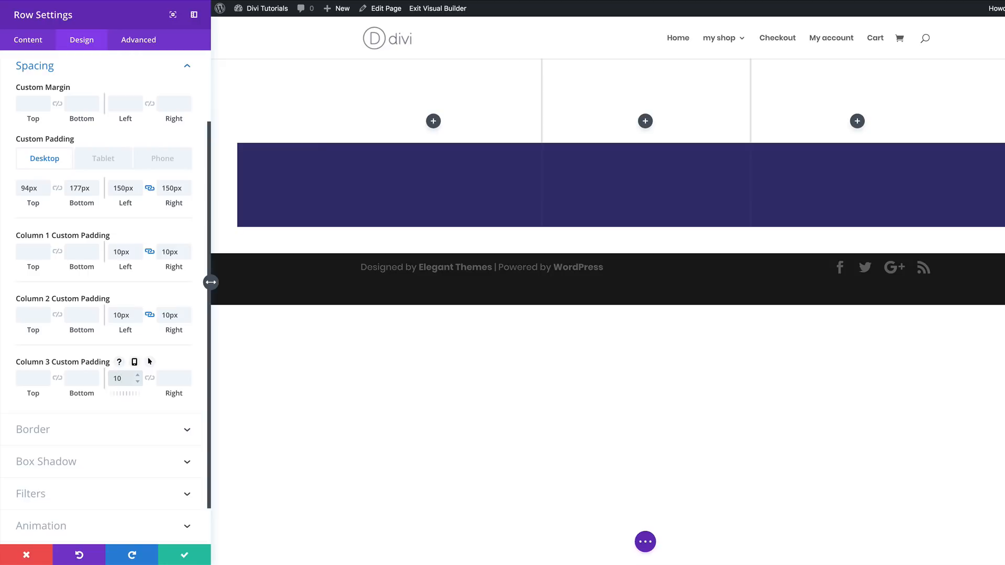
{"action": "type", "text": "10"}
{"action": "left_click", "coordinate": [150, 378]}
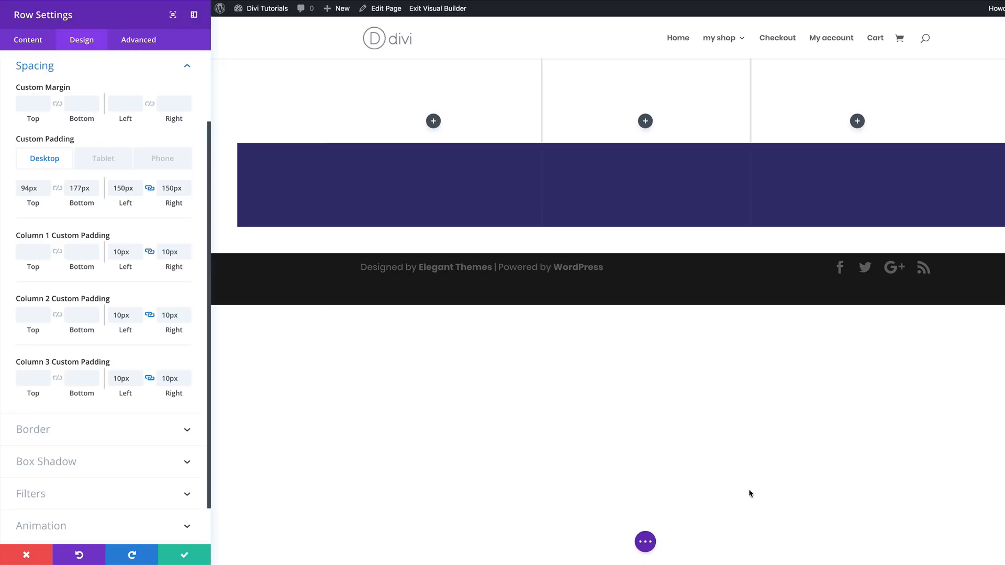
{"action": "left_click", "coordinate": [185, 554]}
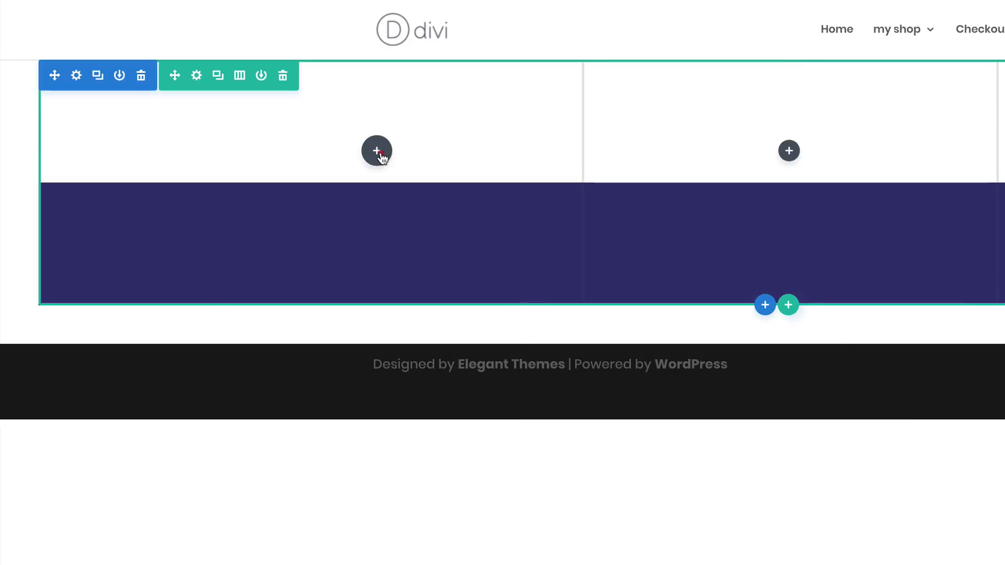
- Add a Text module to the row's first column and replace its placeholder content with "Basic"
{"action": "left_click", "coordinate": [258, 121]}
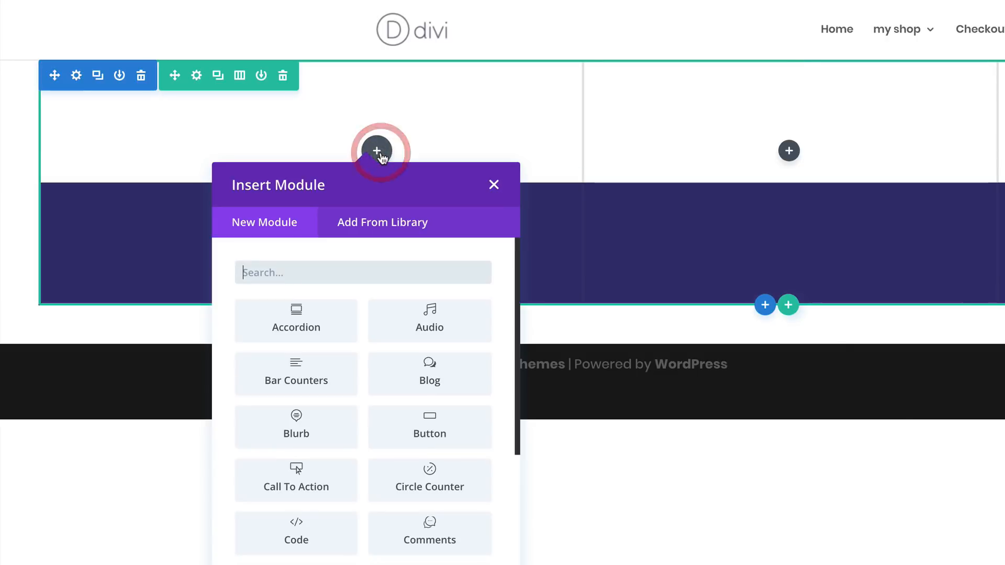
{"action": "type", "text": "te"}
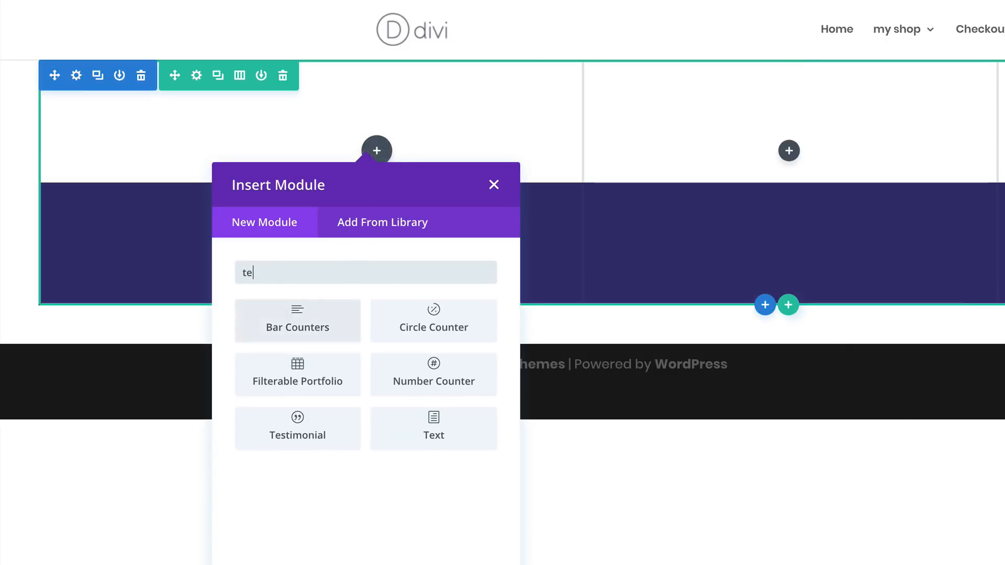
{"action": "type", "text": "xt"}
{"action": "left_click", "coordinate": [327, 315]}
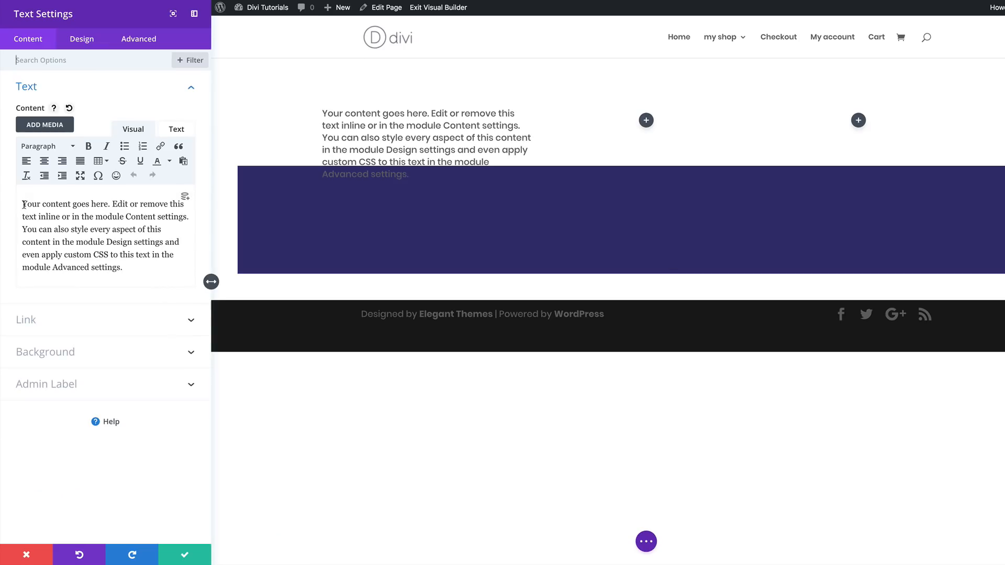
{"action": "left_click_drag", "start_coordinate": [23, 204], "coordinate": [151, 272]}
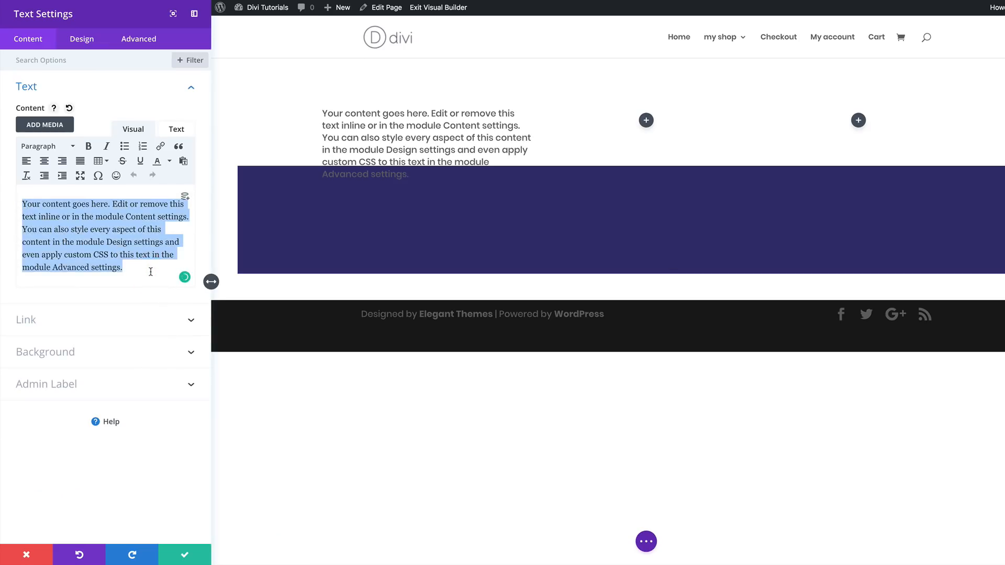
{"action": "type", "text": "Basic"}
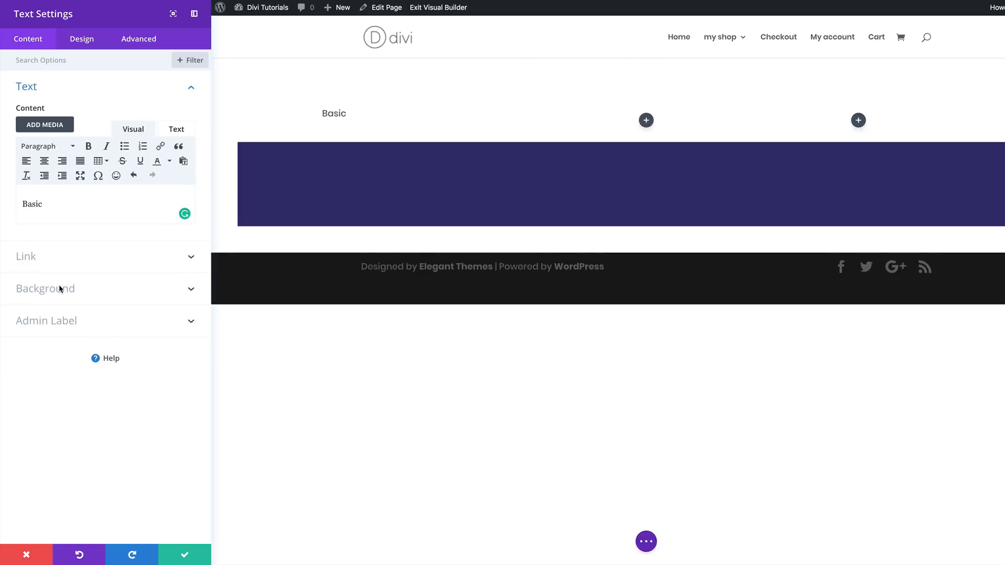
- Give the Text module a white (#ffffff) background color
{"action": "left_click", "coordinate": [70, 289]}
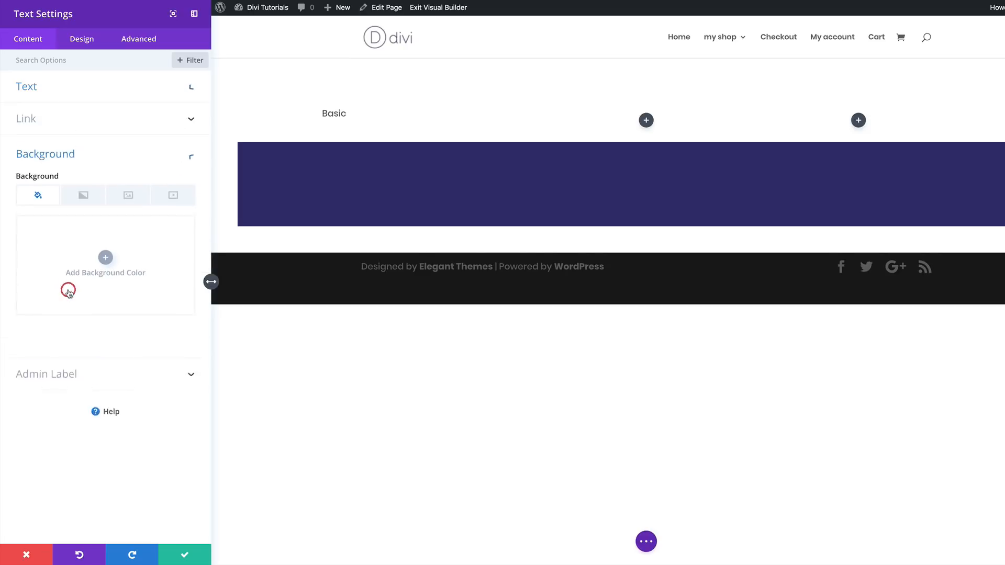
{"action": "left_click", "coordinate": [106, 259]}
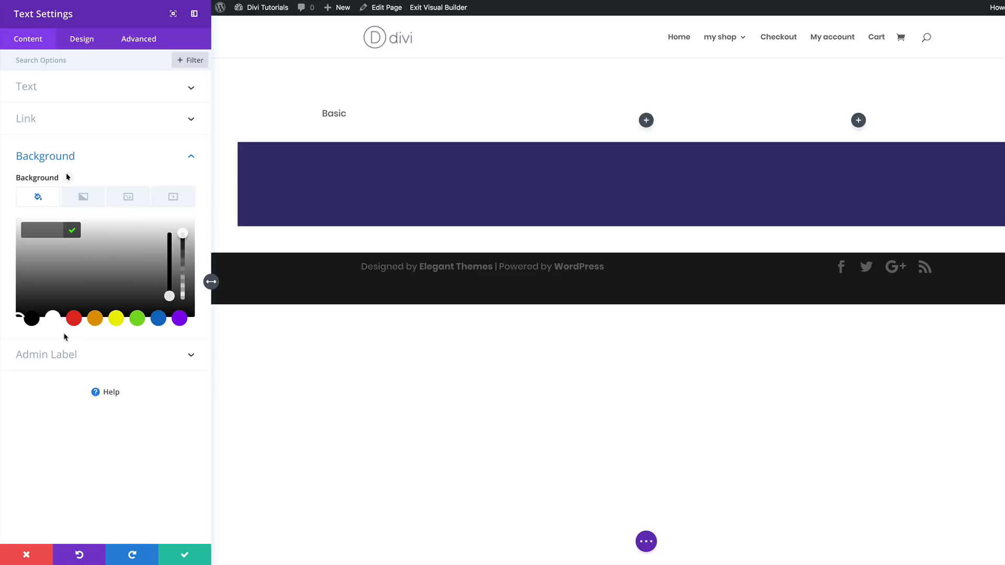
{"action": "left_click", "coordinate": [53, 318]}
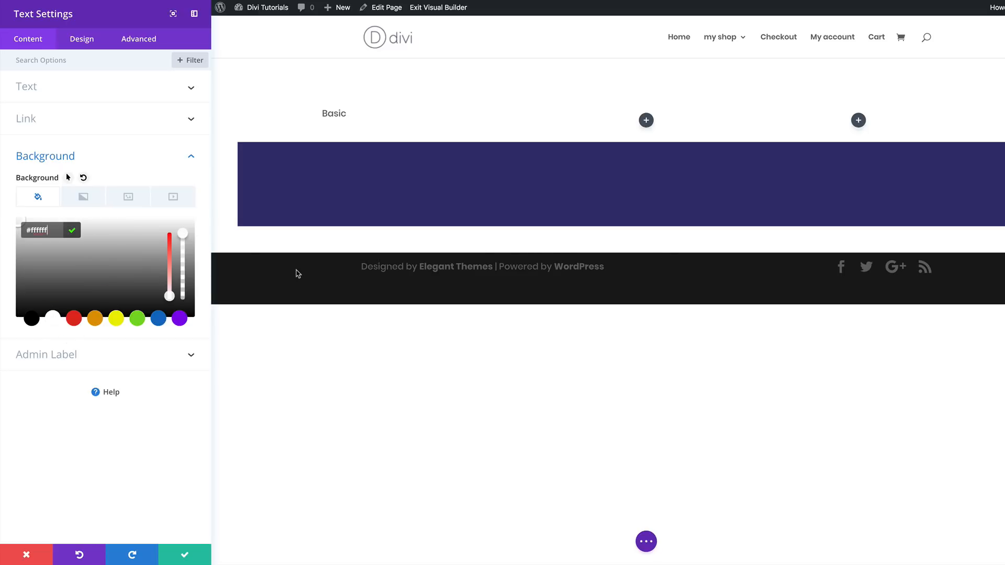
- For the module's background image, upload divi-beautiful-pricing-table-background-pattern-1.png and divi-beautiful-pricing-table-background-pattern-2.png from the divi-beautiful-pricing-tables-background-patterns folder in Downloads
{"action": "left_click", "coordinate": [128, 197]}
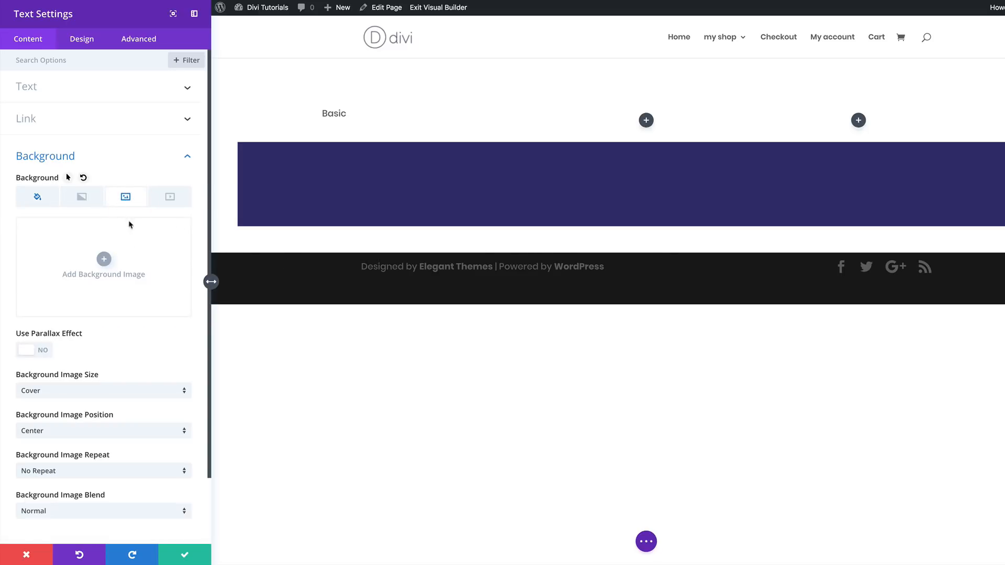
{"action": "left_click", "coordinate": [105, 261]}
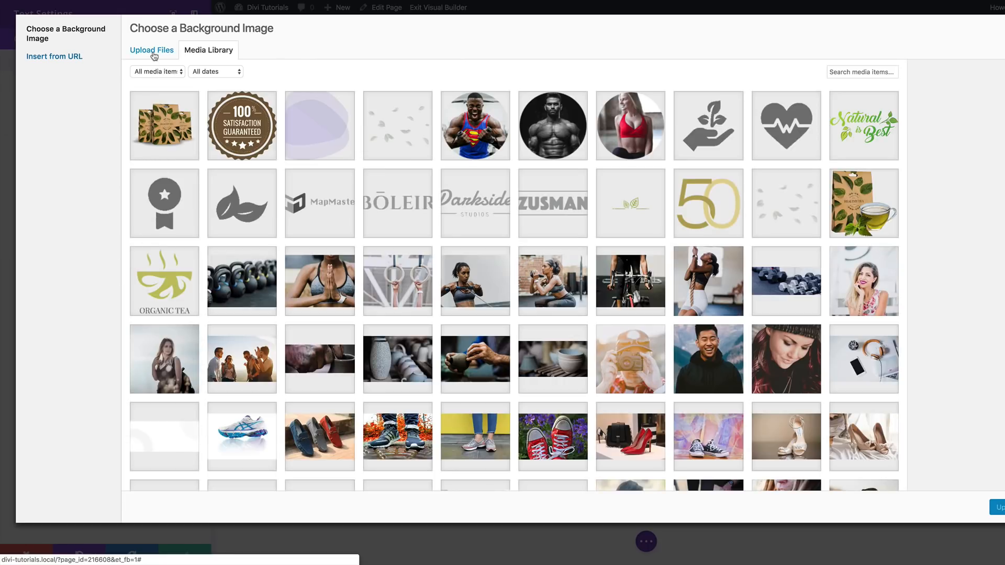
{"action": "left_click", "coordinate": [153, 51]}
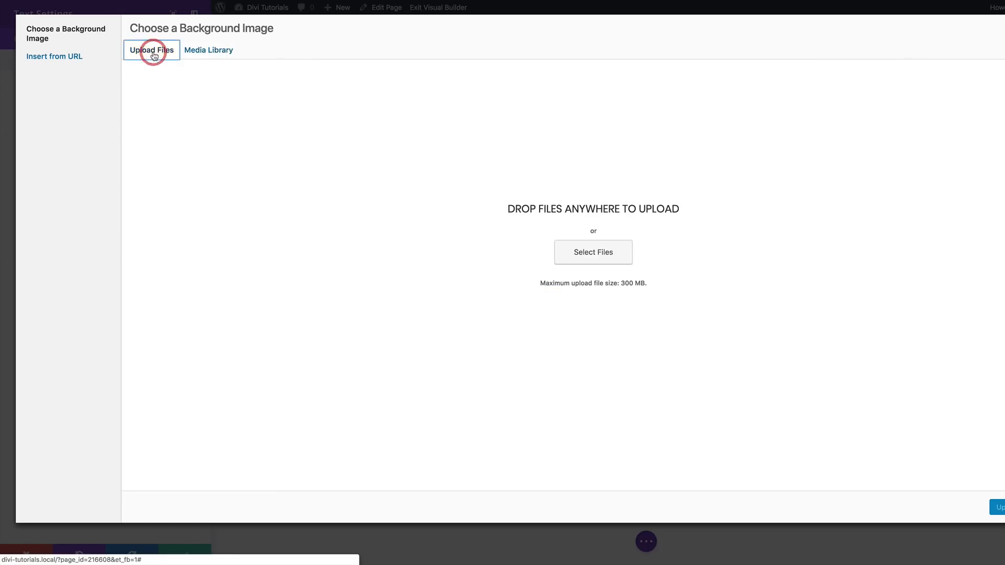
{"action": "left_click", "coordinate": [616, 262]}
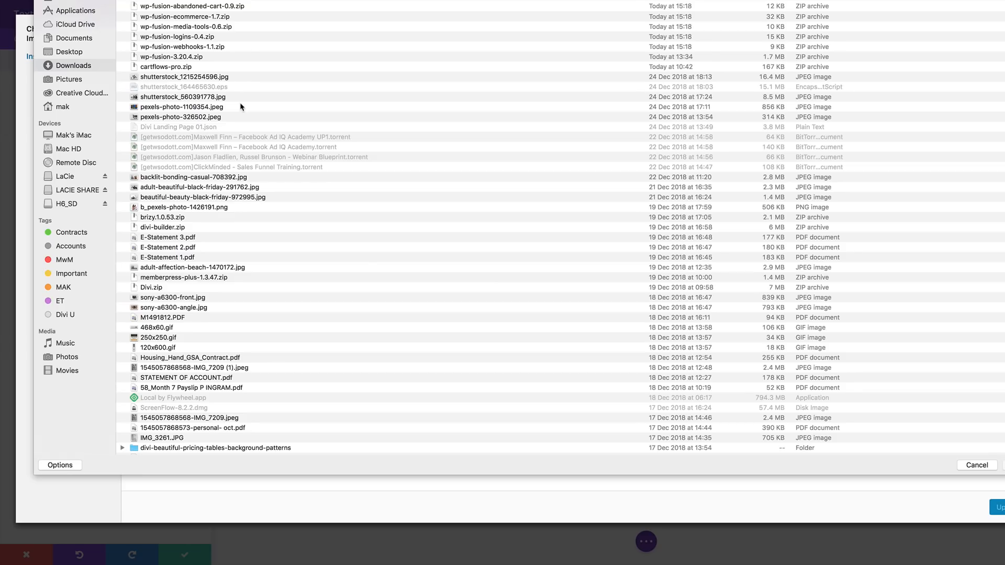
{"action": "scroll", "coordinate": [365, 249], "scroll_direction": "down", "scroll_amount": 3}
{"action": "left_click", "coordinate": [122, 415]}
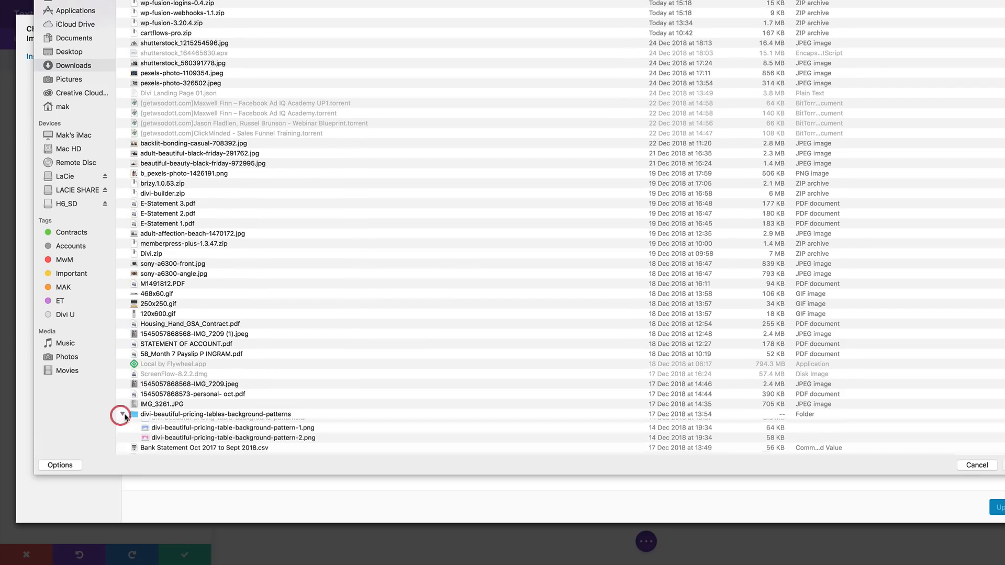
{"action": "scroll", "coordinate": [302, 408], "scroll_direction": "down", "scroll_amount": 2}
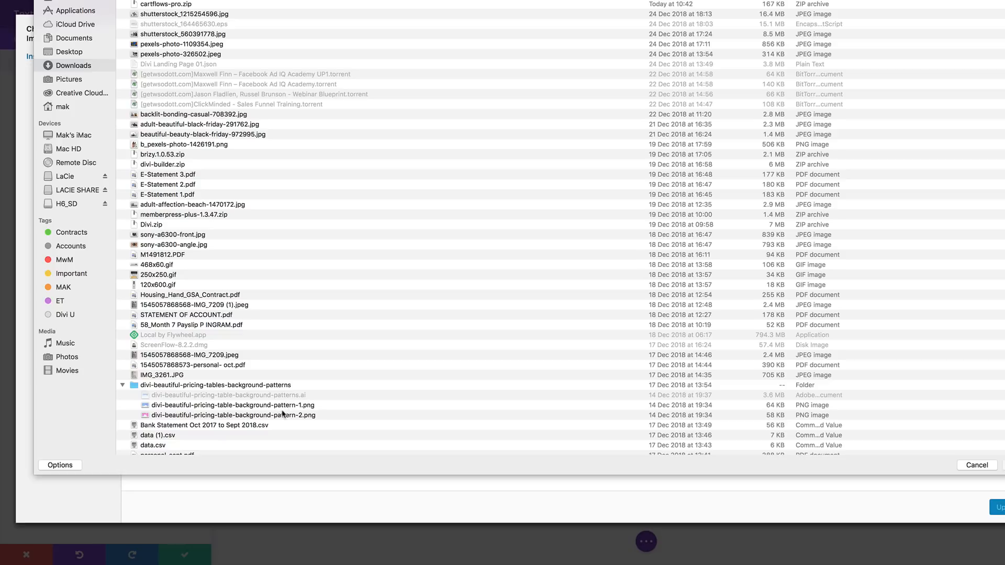
{"action": "left_click", "coordinate": [282, 415]}
{"action": "left_click", "coordinate": [263, 406], "text": "shift"}
{"action": "key", "text": "Return"}
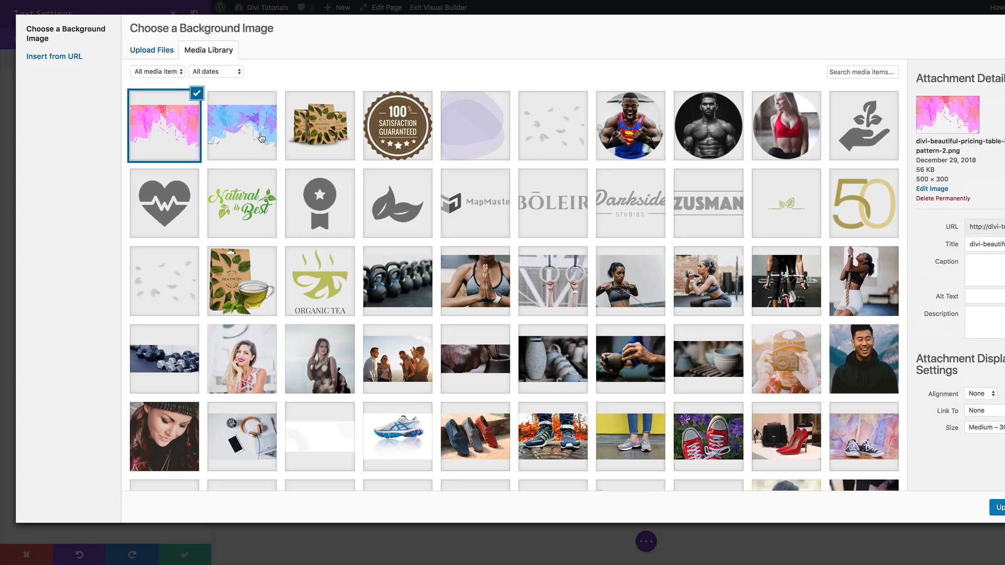
- Use the blue and purple pattern-1 image as the module's background and set its background position to Top Center
{"action": "left_click", "coordinate": [261, 138]}
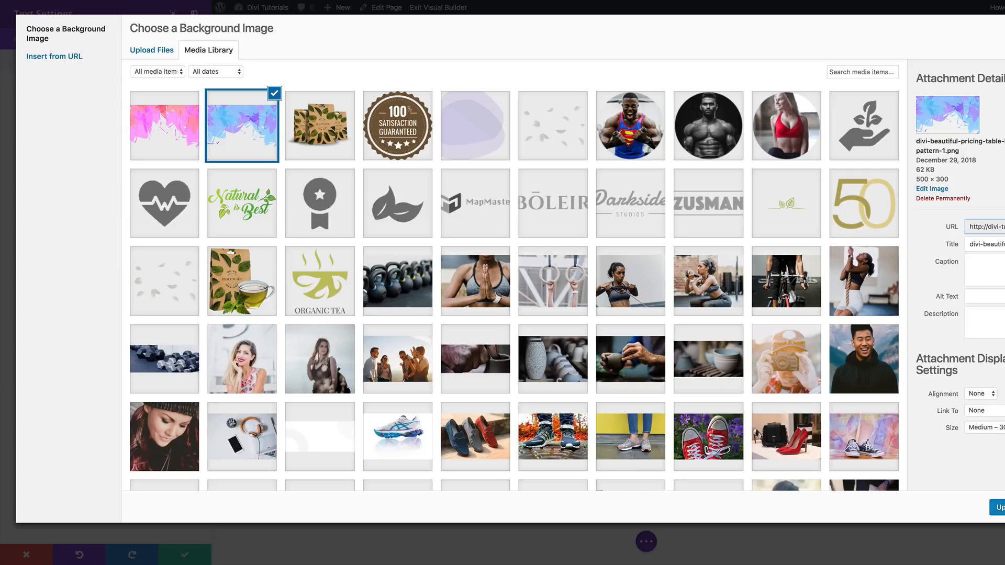
{"action": "left_click", "coordinate": [999, 507]}
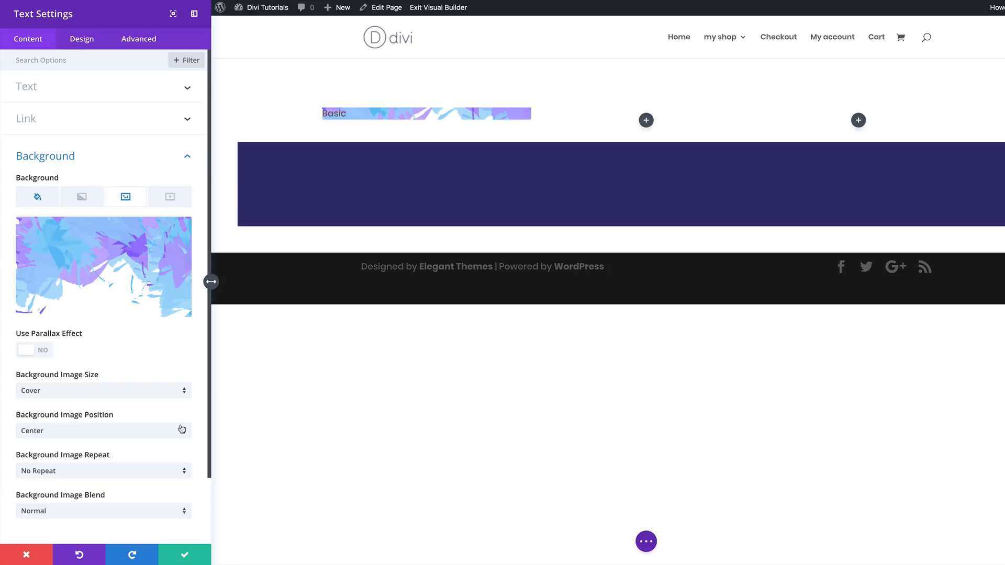
{"action": "scroll", "coordinate": [173, 431], "scroll_direction": "down", "scroll_amount": 1}
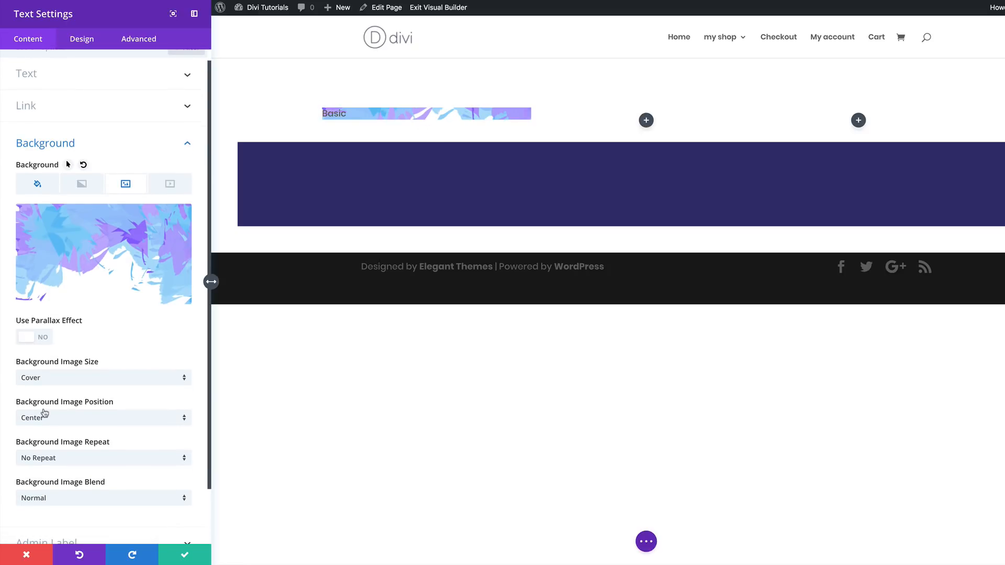
{"action": "left_click", "coordinate": [114, 419]}
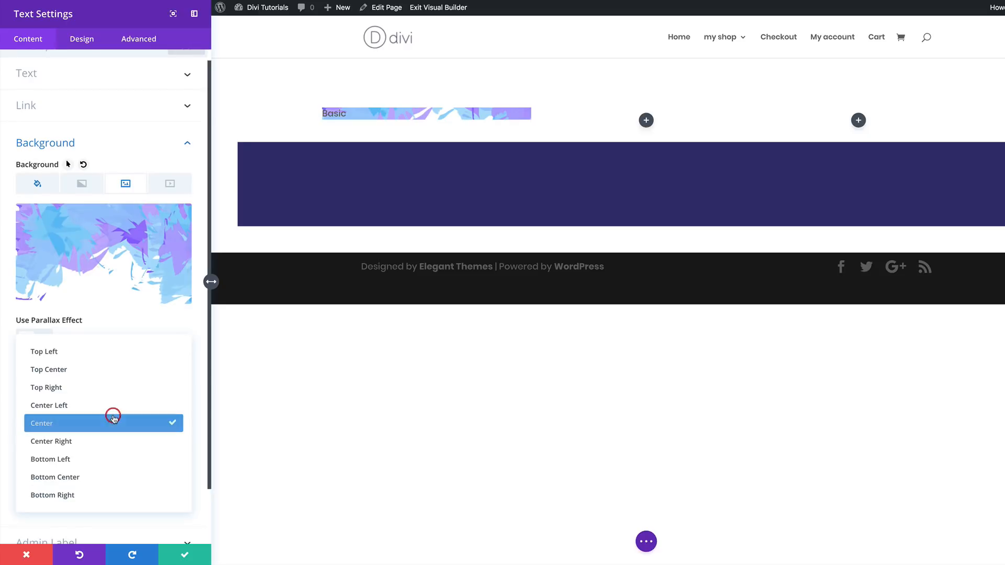
{"action": "left_click", "coordinate": [97, 369]}
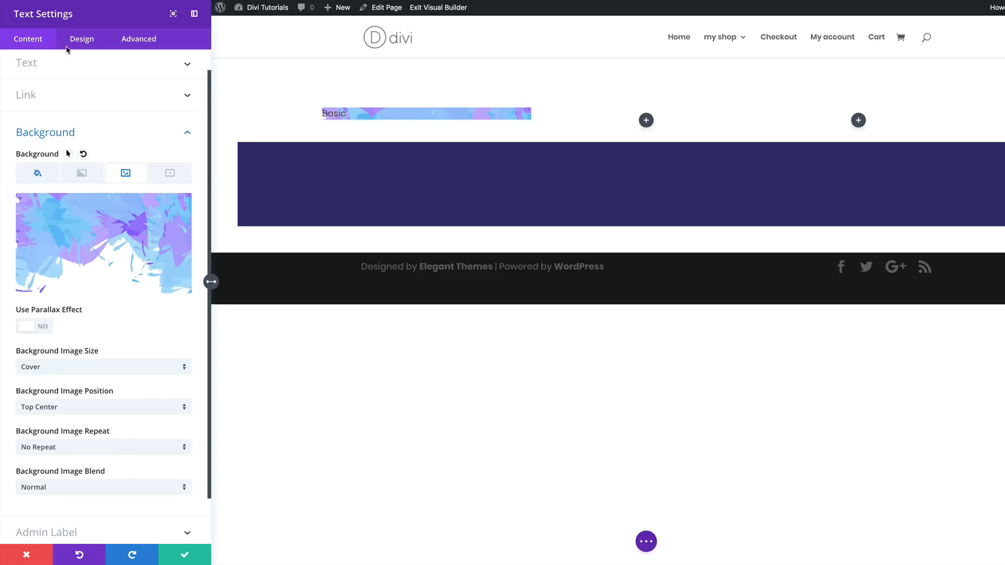
- Set the module's text font weight to Ultra Bold and its text color to white (#ffffff)
{"action": "left_click", "coordinate": [323, 110]}
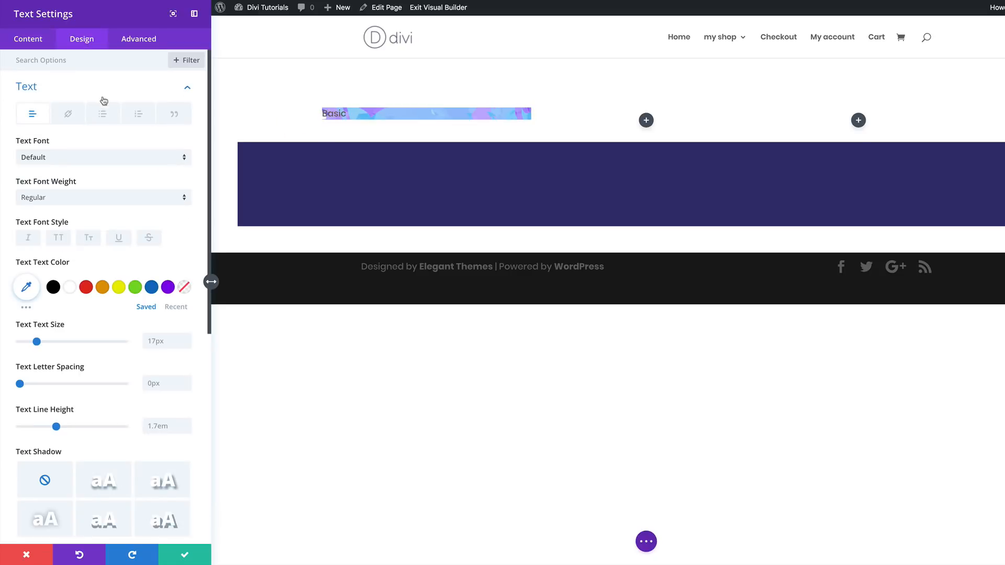
{"action": "left_click", "coordinate": [95, 200]}
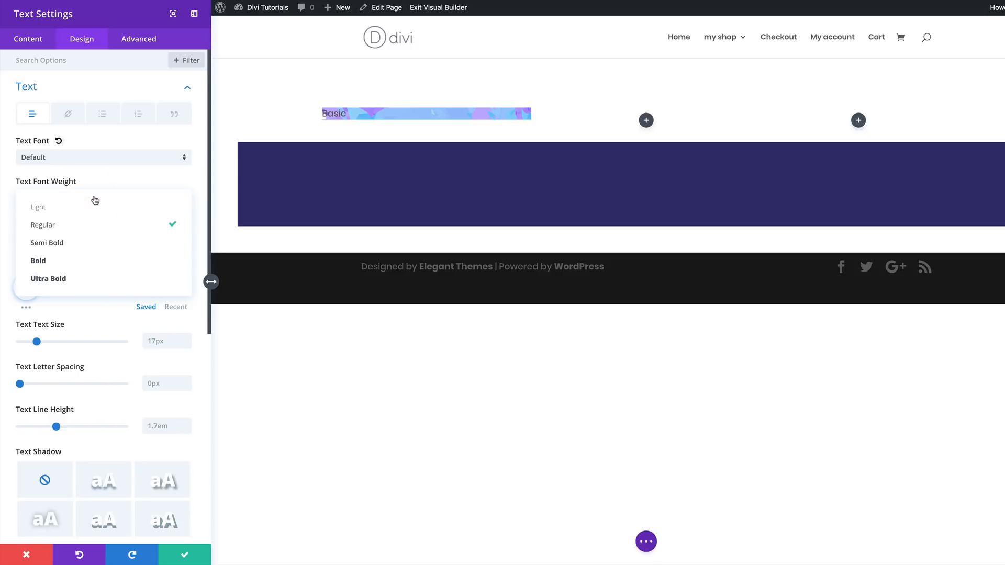
{"action": "left_click", "coordinate": [75, 283]}
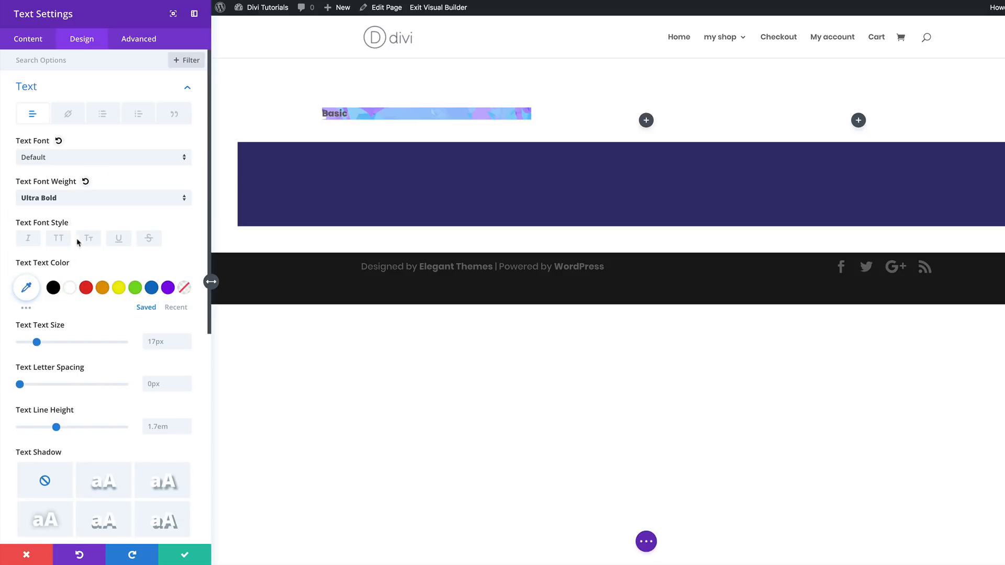
{"action": "left_click", "coordinate": [69, 287]}
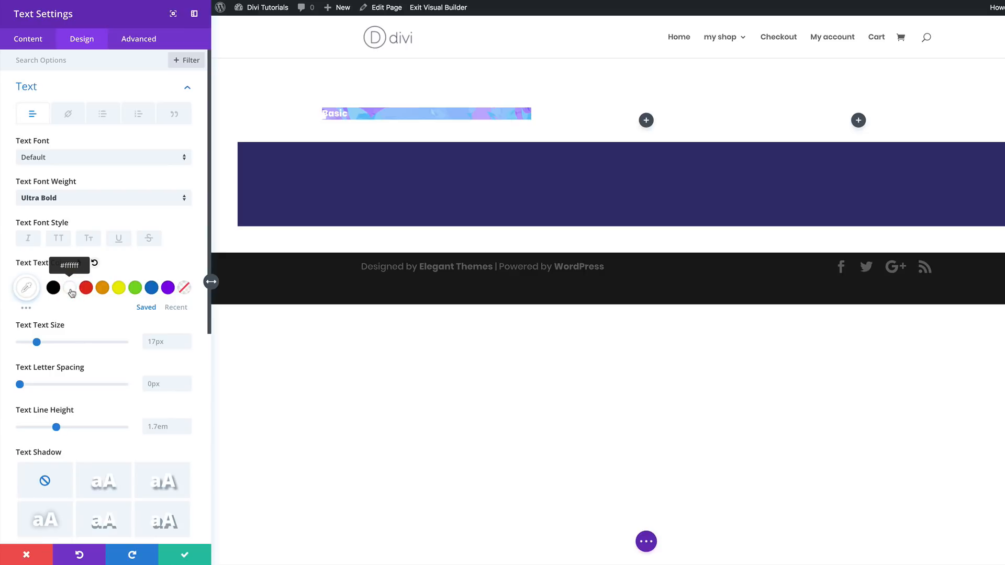
- Set the module's text size to 80px, letter spacing to -3px and line height to 1em
{"action": "left_click", "coordinate": [151, 340]}
{"action": "type", "text": "8"}
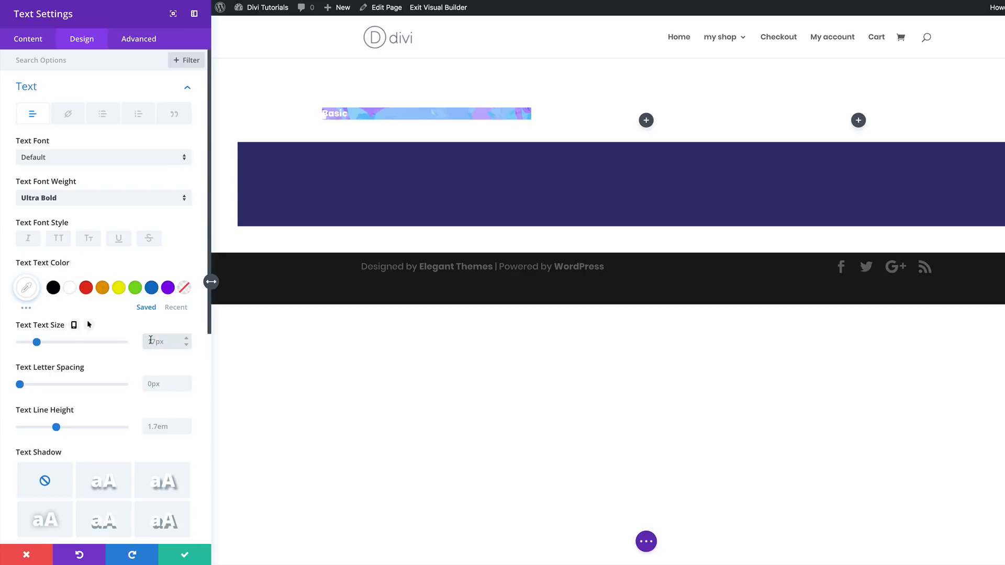
{"action": "type", "text": "0px"}
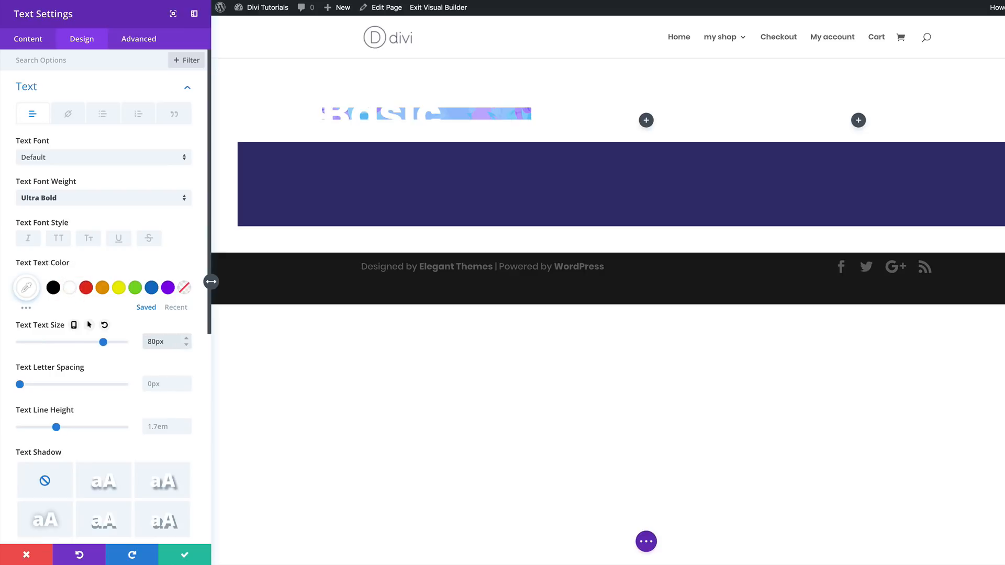
{"action": "left_click", "coordinate": [148, 384]}
{"action": "type", "text": "-3px"}
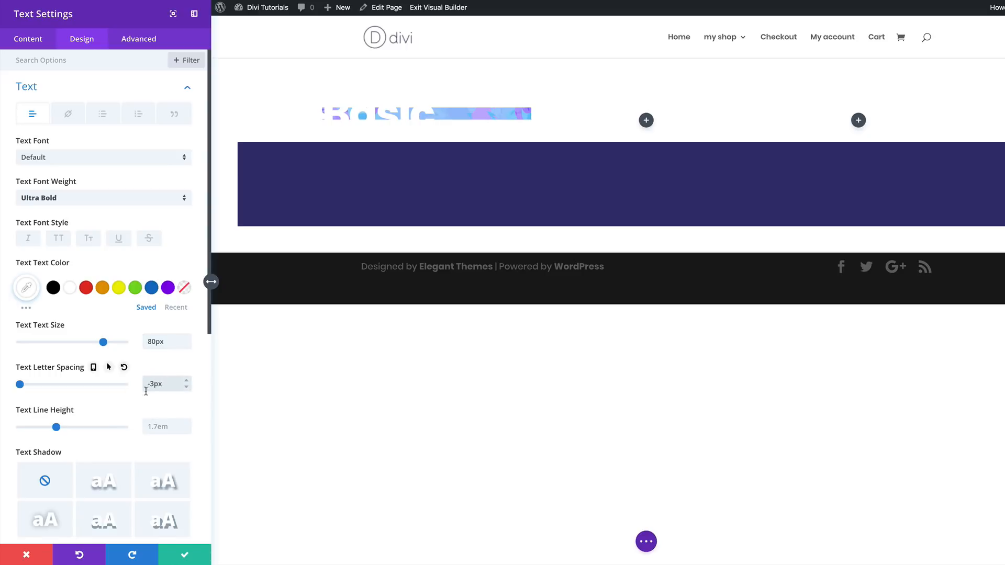
{"action": "left_click", "coordinate": [156, 426]}
{"action": "type", "text": "1em"}
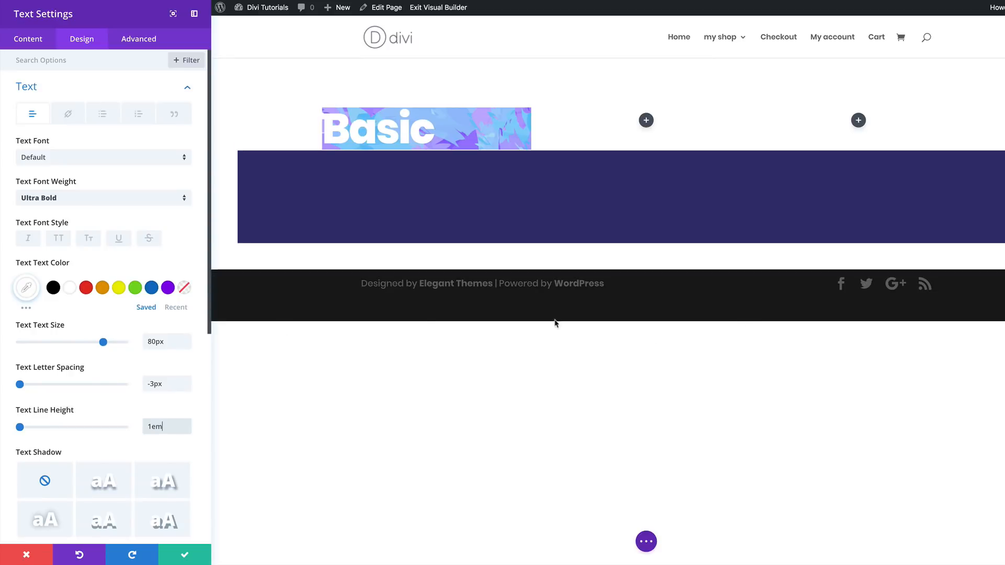
- Set the Text module's top custom margin to 5vw
{"action": "scroll", "coordinate": [148, 384], "scroll_direction": "down", "scroll_amount": 7}
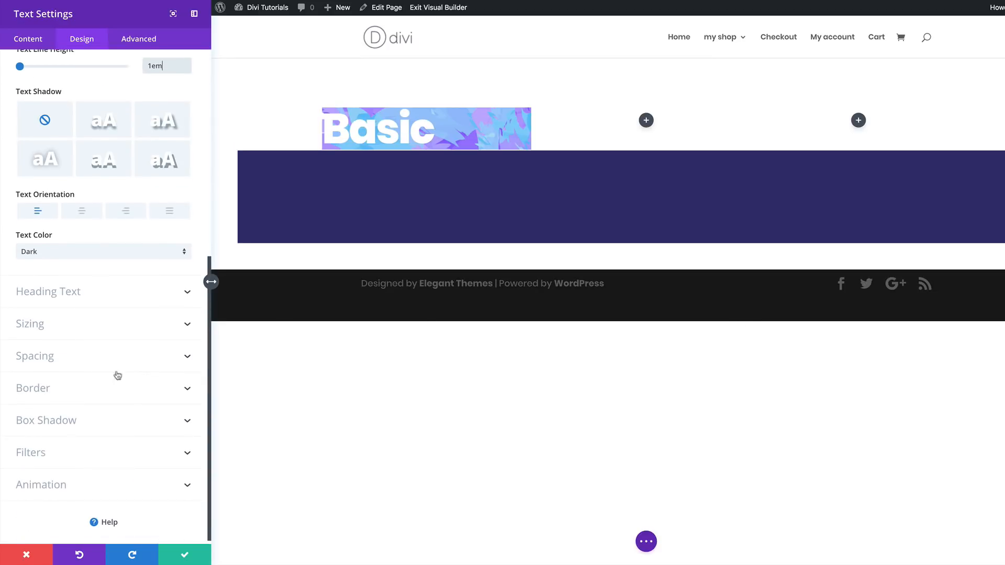
{"action": "left_click", "coordinate": [58, 356]}
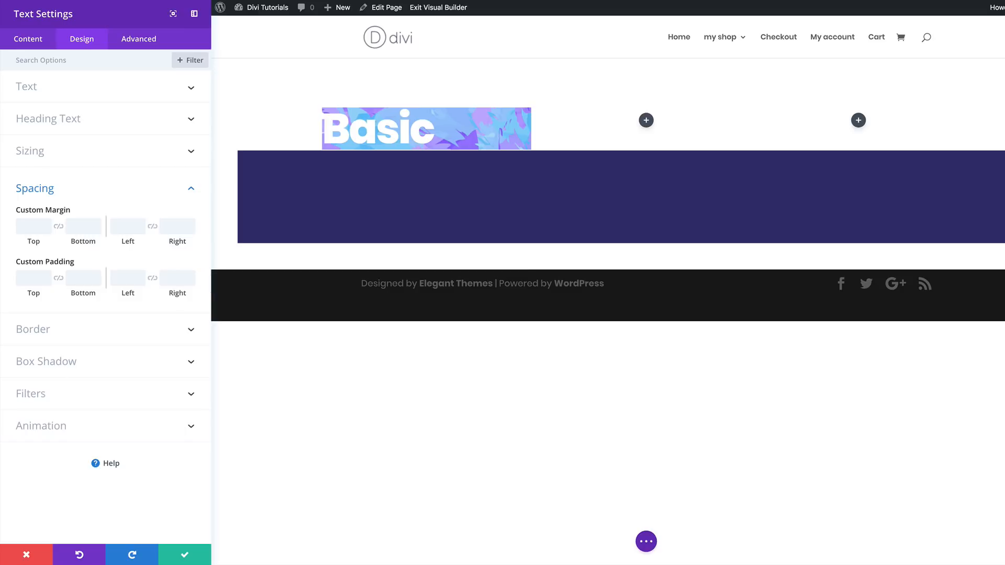
{"action": "left_click", "coordinate": [35, 226]}
{"action": "type", "text": "5vw"}
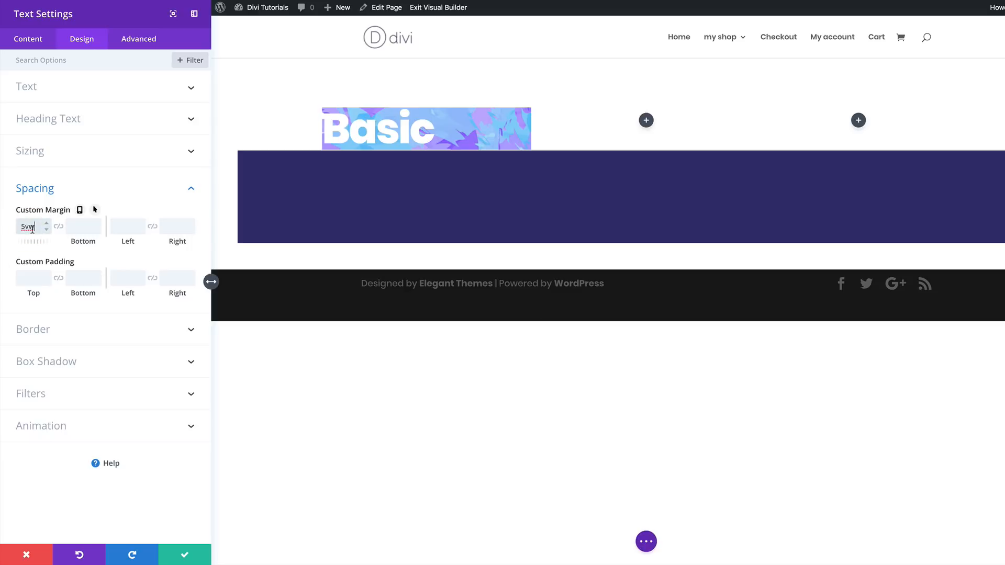
- Enable responsive values for the custom margin, set the top margin to 0vw for tablet and 0 for phone, and return to the desktop values
{"action": "left_click", "coordinate": [80, 210]}
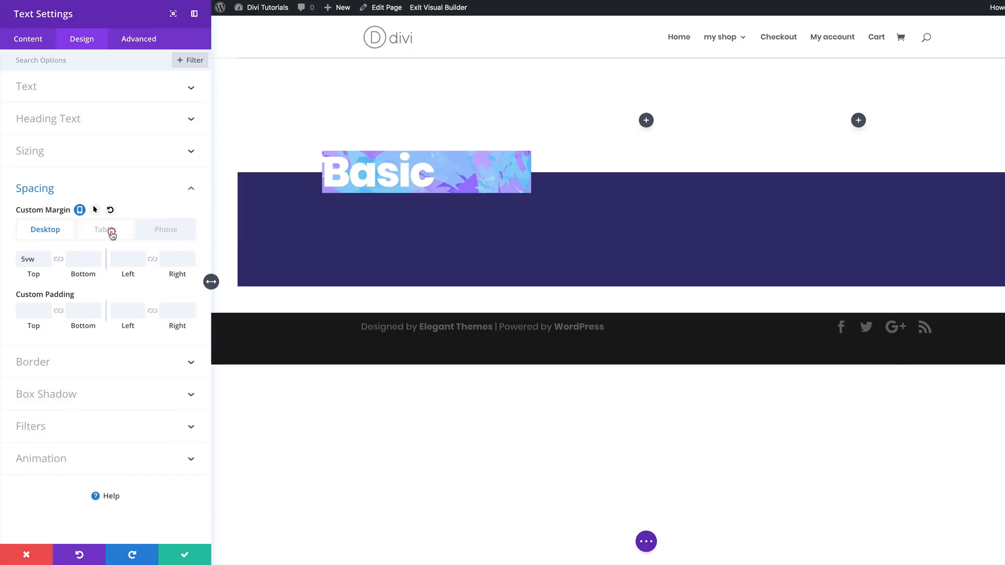
{"action": "left_click", "coordinate": [112, 234]}
{"action": "left_click", "coordinate": [27, 258]}
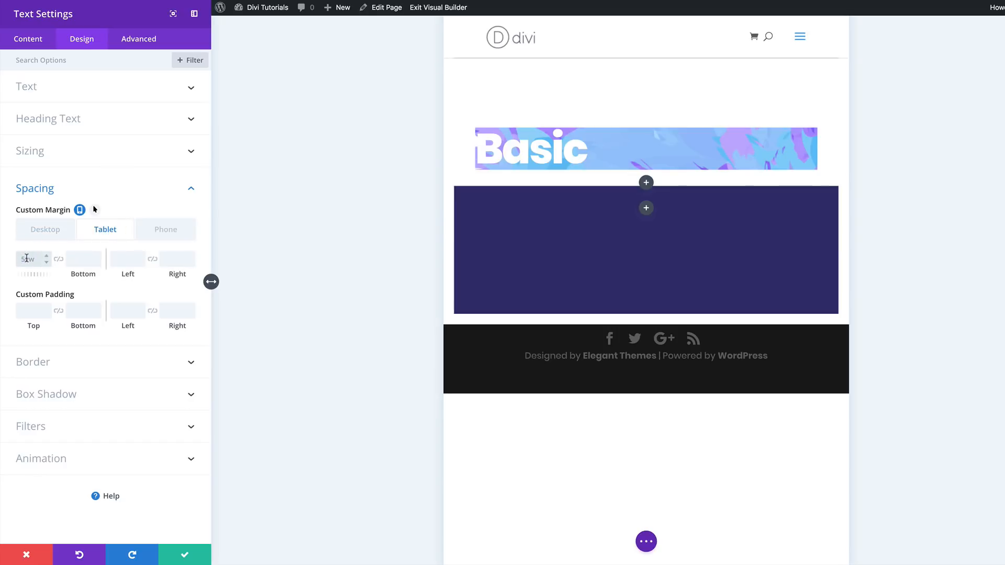
{"action": "type", "text": "0vw"}
{"action": "left_click", "coordinate": [164, 229]}
{"action": "left_click", "coordinate": [24, 260]}
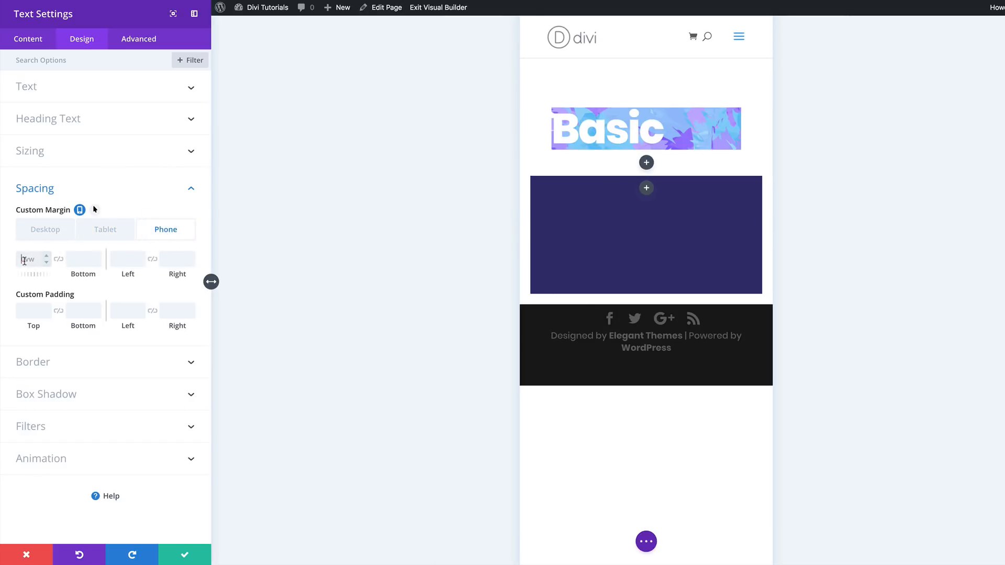
{"action": "type", "text": "0"}
{"action": "left_click", "coordinate": [48, 234]}
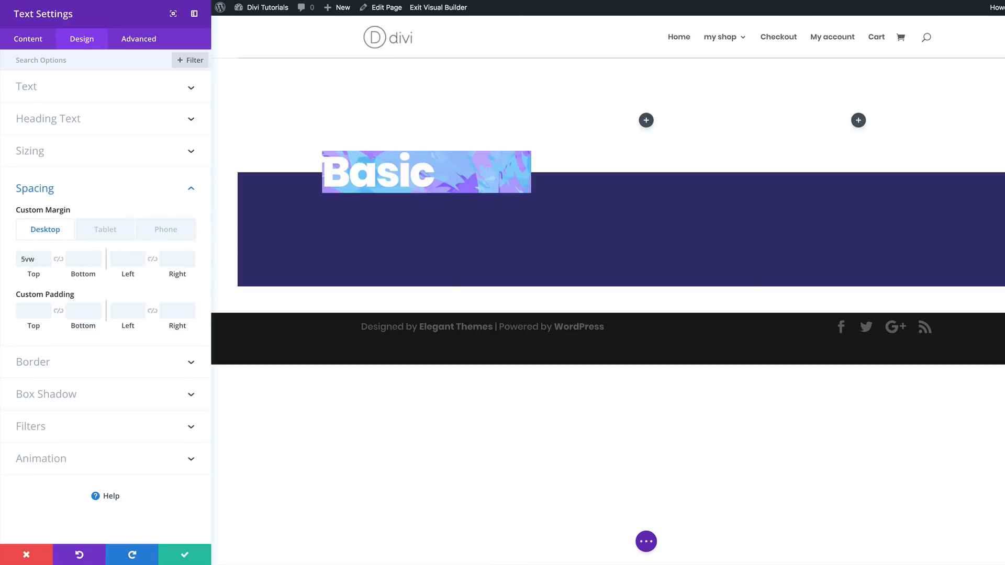
- Set the Text module's custom padding to 20px at the top and 200px at the bottom
{"action": "left_click", "coordinate": [26, 311]}
{"action": "type", "text": "20px"}
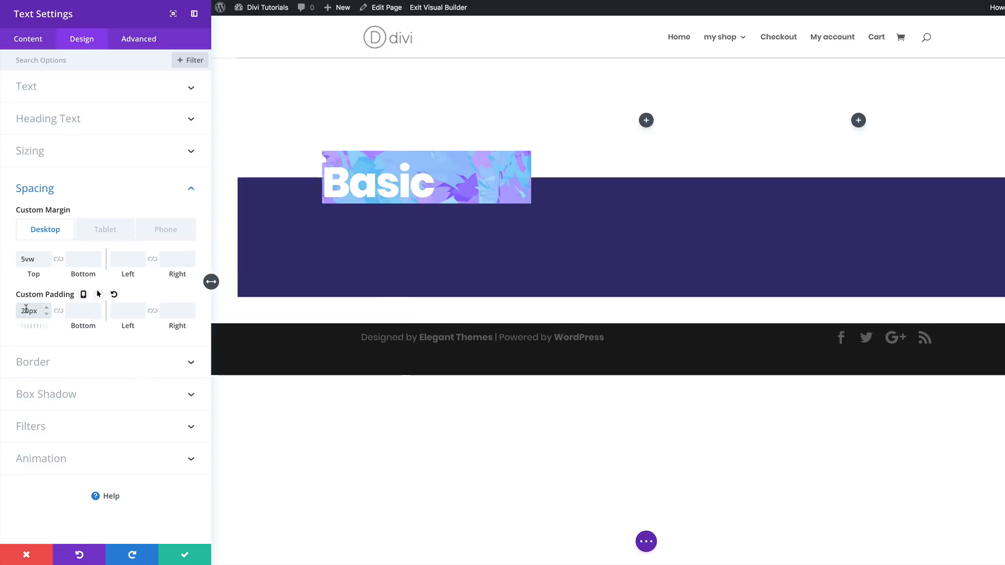
{"action": "left_click", "coordinate": [78, 312]}
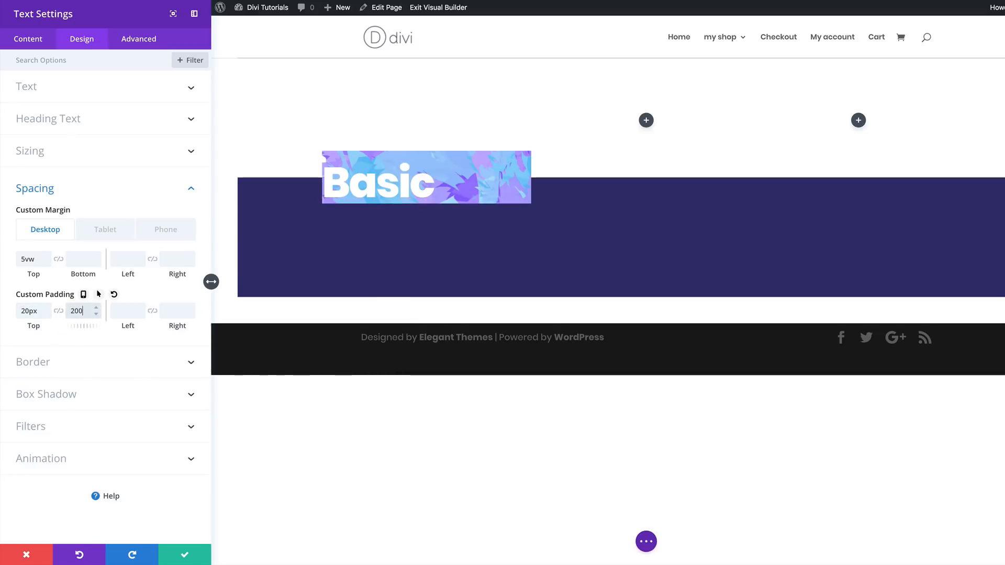
{"action": "type", "text": "200px"}
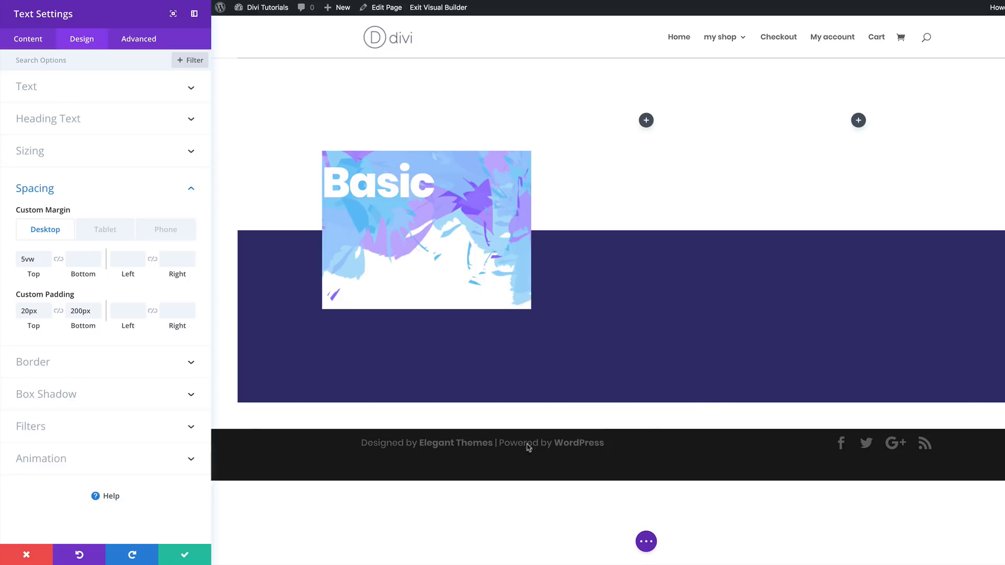
- Unlink the Text module's rounded corners and set only the top-left and top-right corners to 20px
{"action": "left_click", "coordinate": [72, 363]}
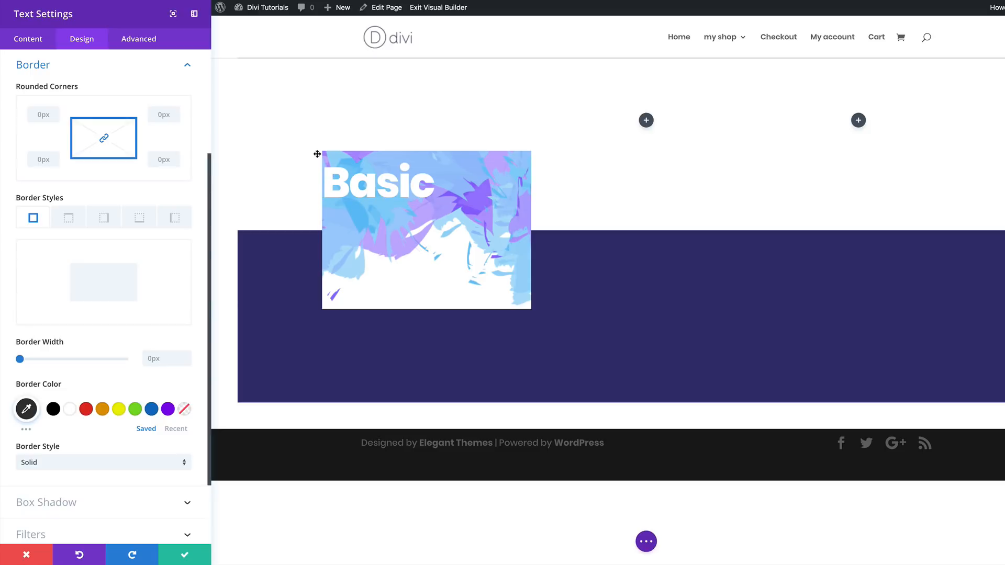
{"action": "left_click", "coordinate": [104, 139]}
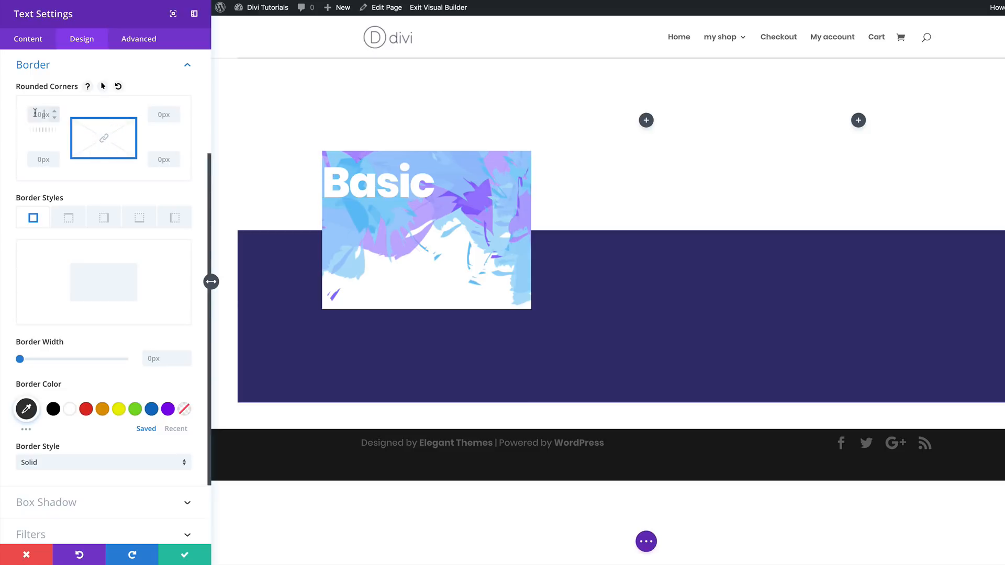
{"action": "type", "text": "20"}
{"action": "left_click", "coordinate": [157, 114]}
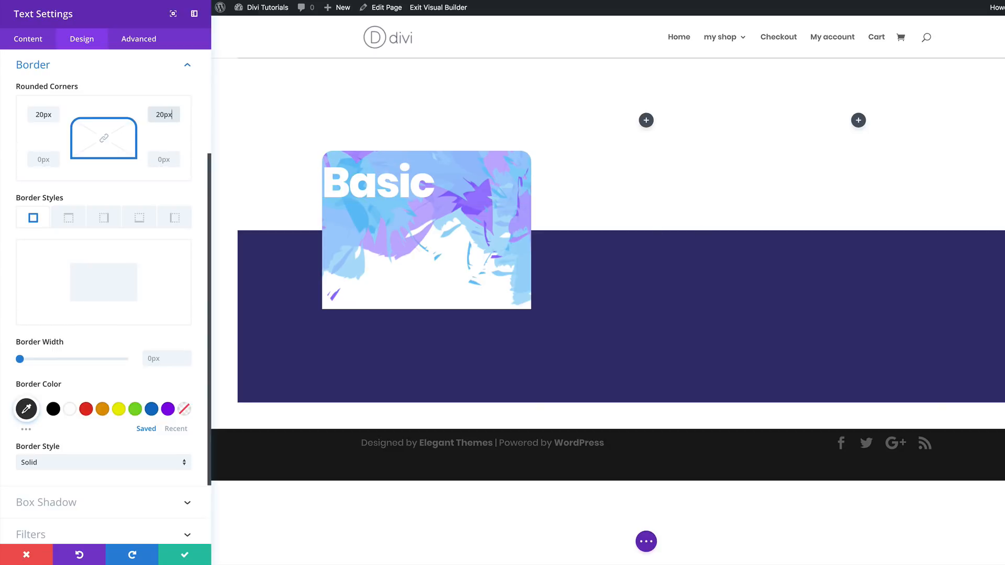
- Apply the first box shadow preset to the Text module with 80px blur strength and -10px spread strength
{"action": "scroll", "coordinate": [100, 484], "scroll_direction": "down", "scroll_amount": 1}
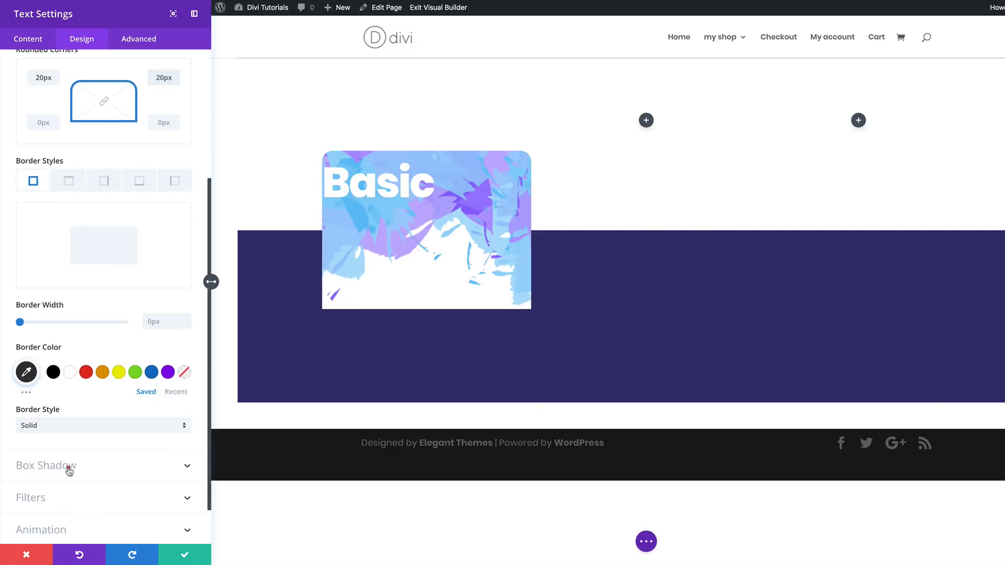
{"action": "left_click", "coordinate": [69, 471]}
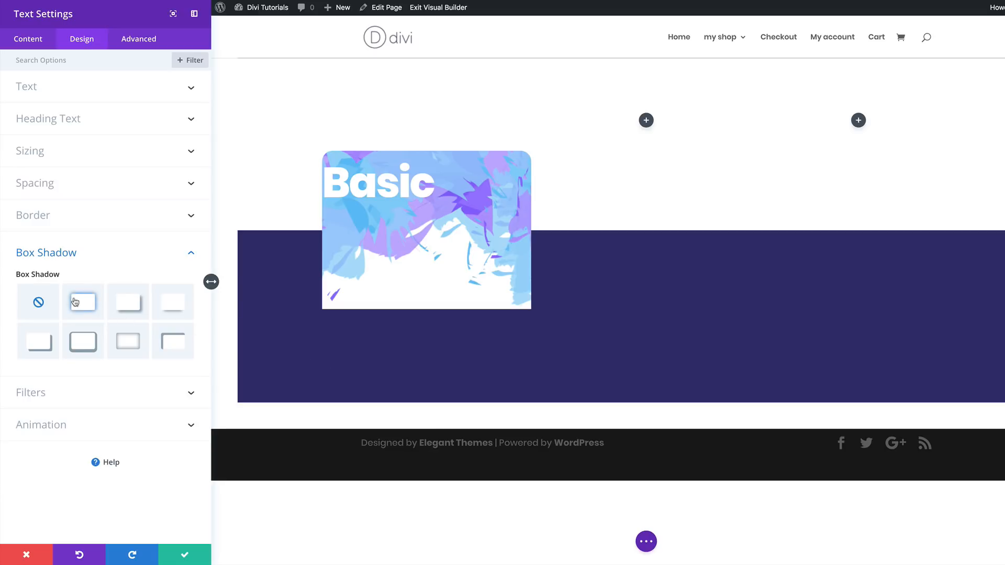
{"action": "left_click", "coordinate": [83, 302]}
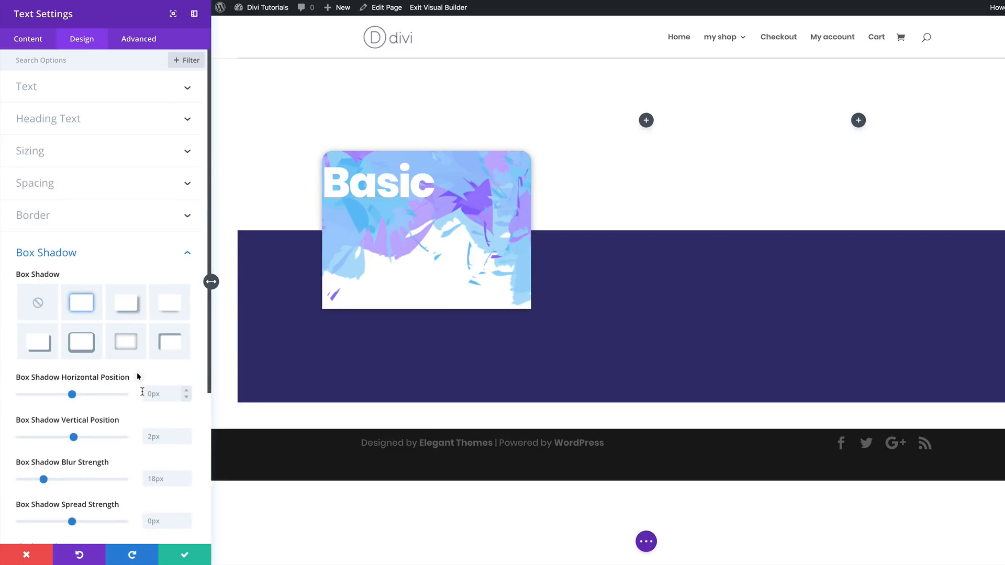
{"action": "scroll", "coordinate": [142, 391], "scroll_direction": "down", "scroll_amount": 1}
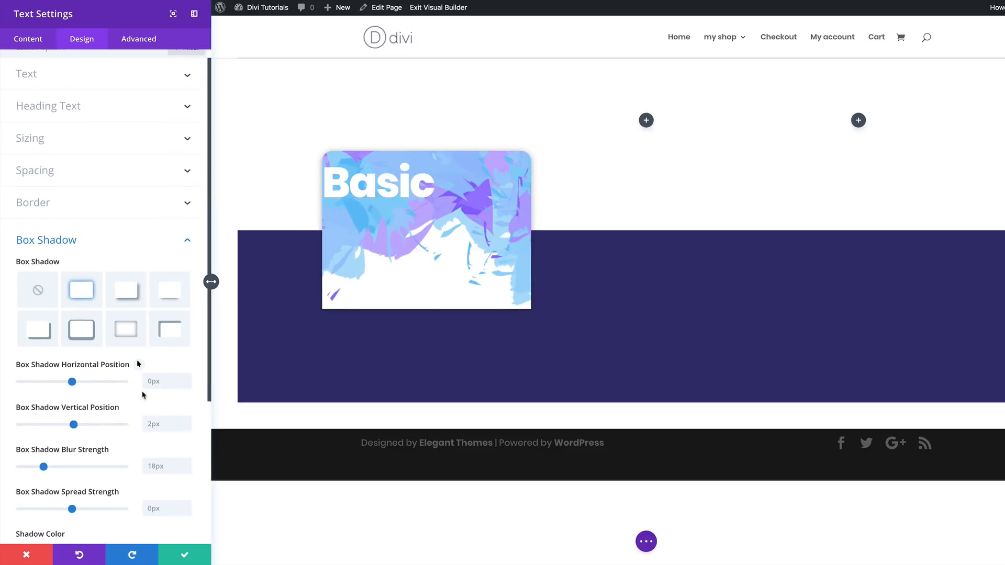
{"action": "scroll", "coordinate": [142, 395], "scroll_direction": "down", "scroll_amount": 3}
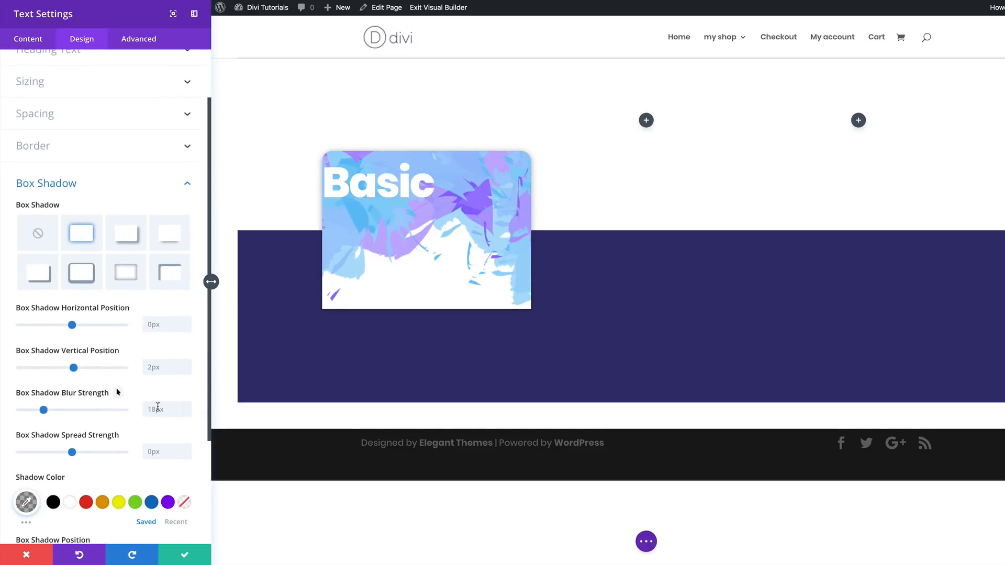
{"action": "left_click", "coordinate": [157, 409]}
{"action": "type", "text": "80px"}
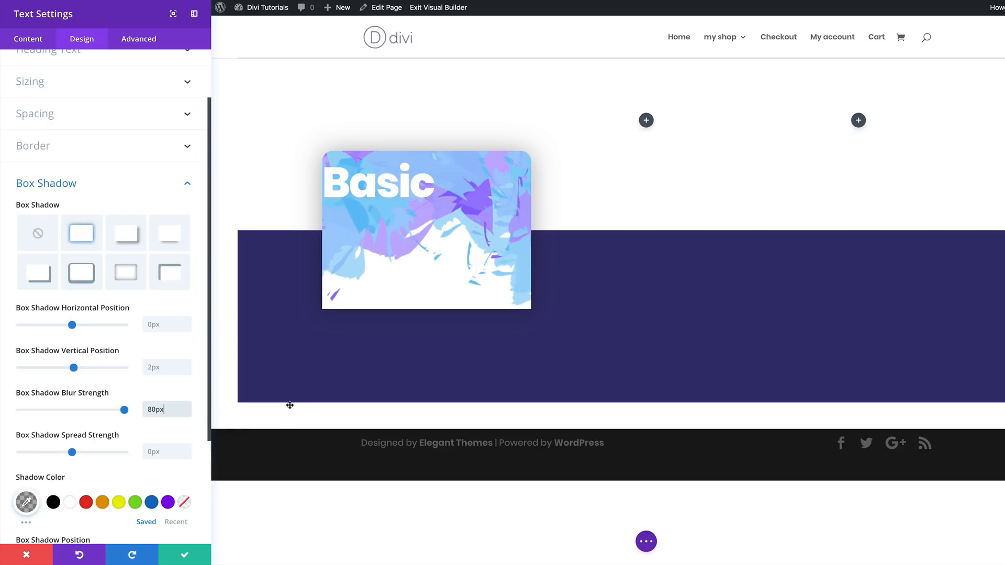
{"action": "left_click", "coordinate": [149, 453]}
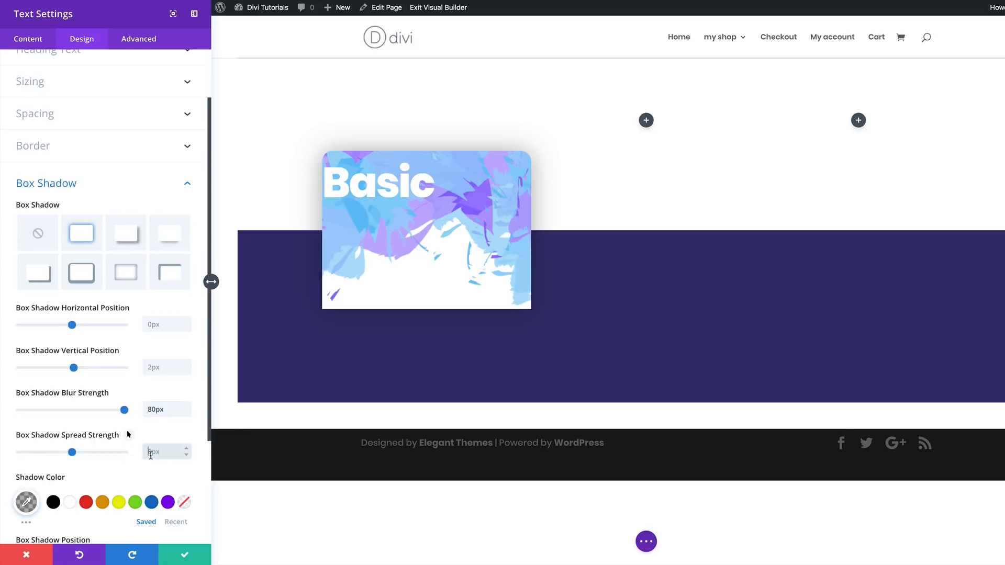
{"action": "type", "text": "-10"}
- Set the box shadow's color to rgba(0,0,0,0.15) and its vertical position to -20px
{"action": "scroll", "coordinate": [30, 442], "scroll_direction": "down", "scroll_amount": 2}
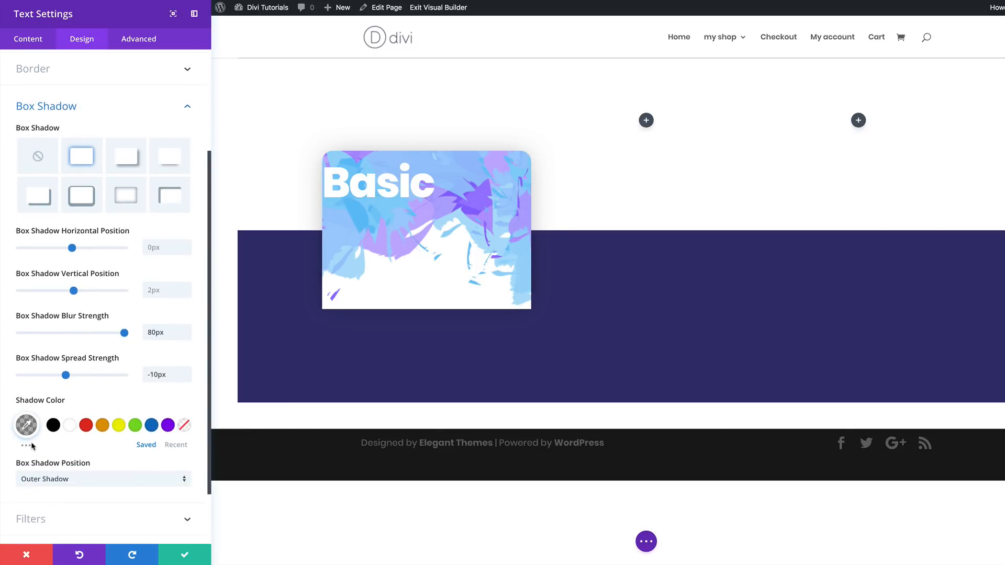
{"action": "left_click", "coordinate": [26, 425]}
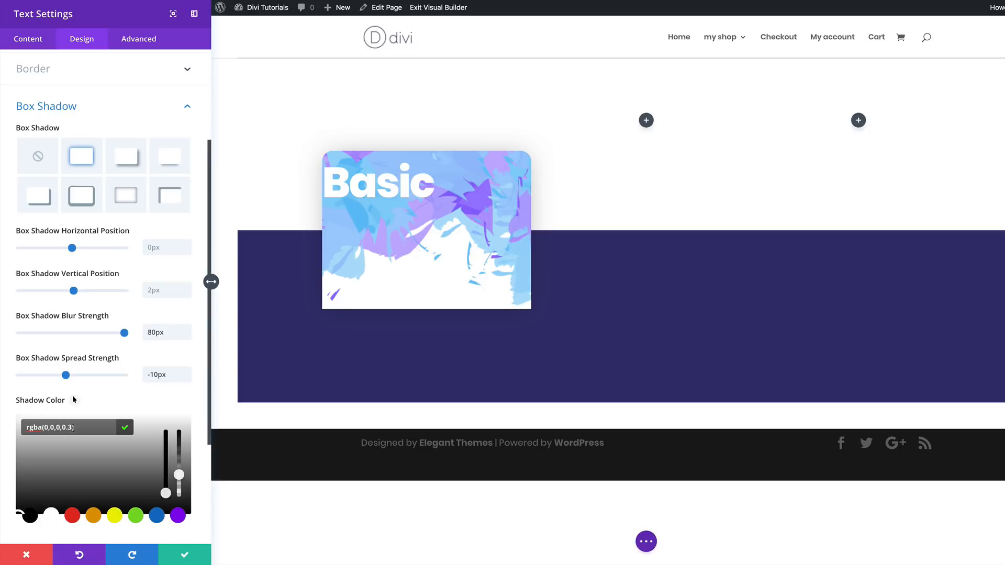
{"action": "double_click", "coordinate": [71, 426]}
{"action": "type", "text": "0,0,0,0.15"}
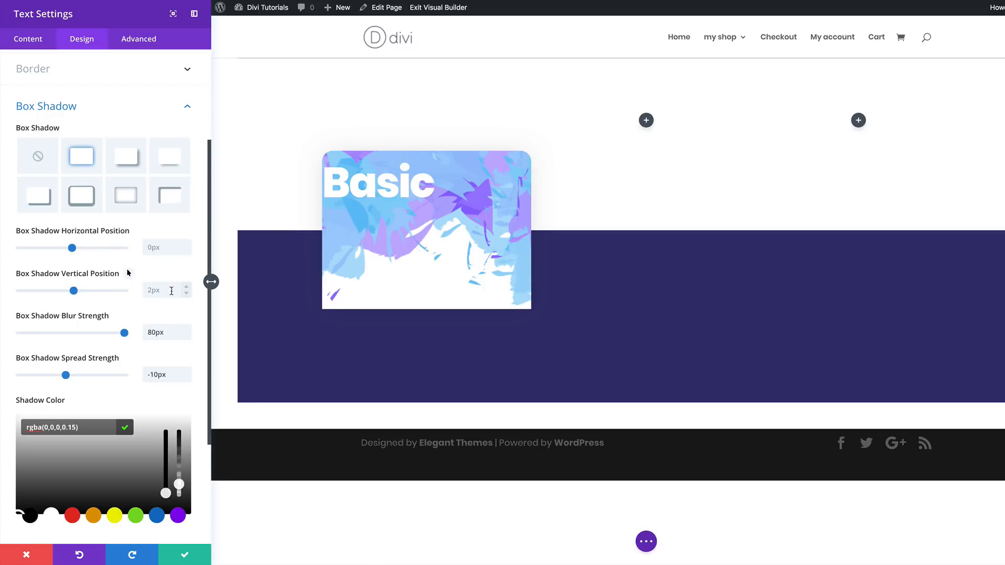
{"action": "left_click", "coordinate": [148, 291]}
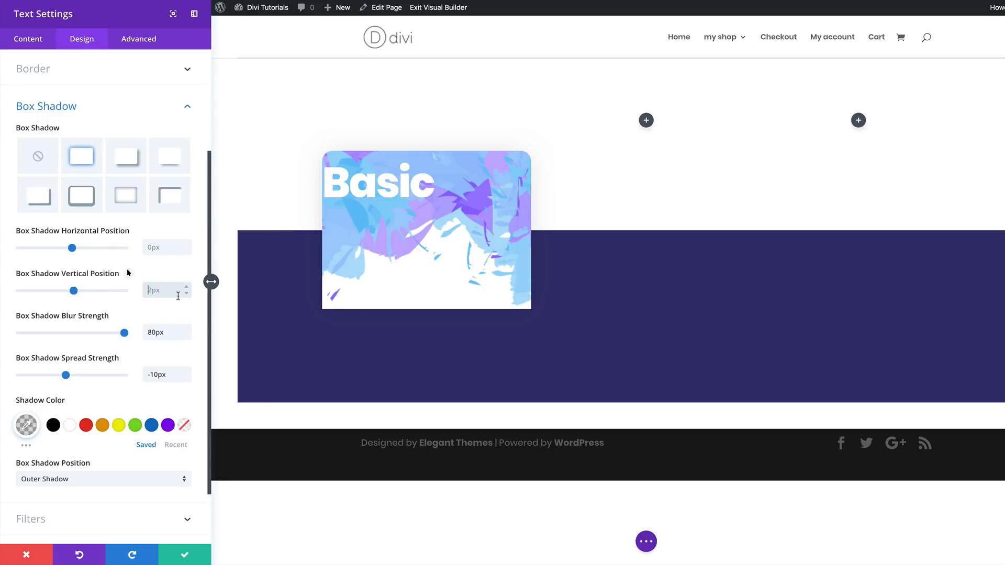
{"action": "type", "text": "-20"}
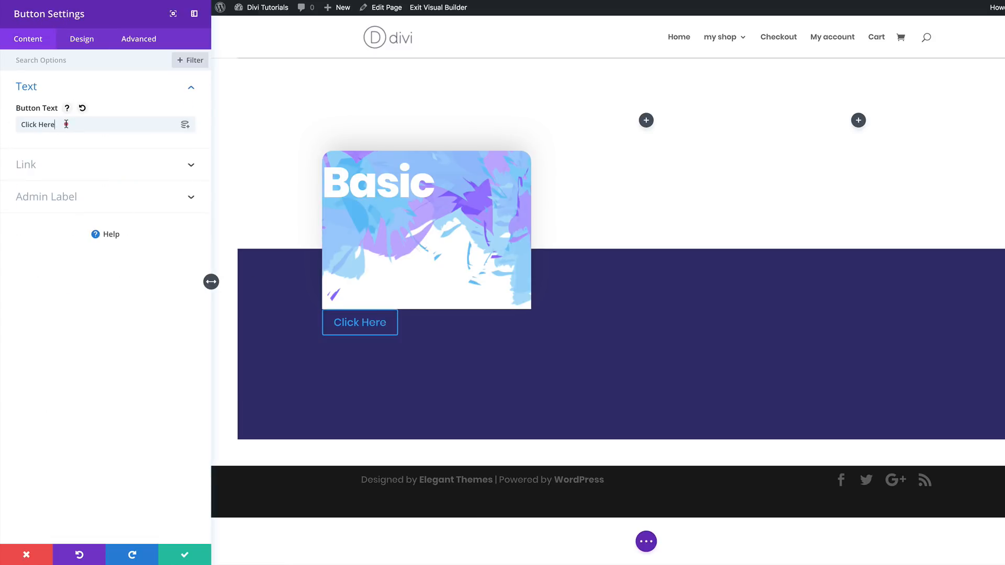
- Set the Button module's text to "BUY NOW" and center the button's alignment
{"action": "triple_click", "coordinate": [66, 124]}
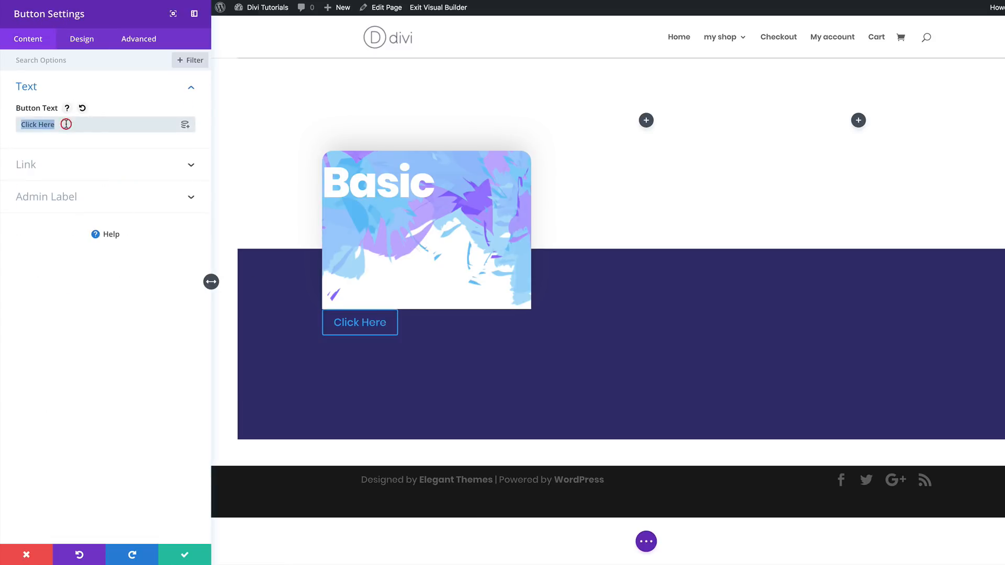
{"action": "type", "text": "BUY NOW"}
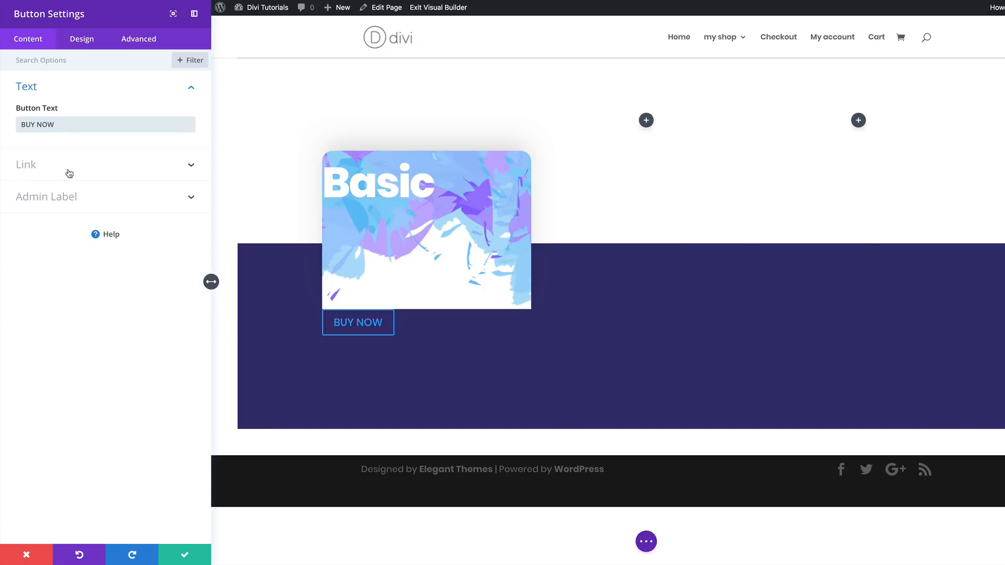
{"action": "left_click", "coordinate": [83, 42]}
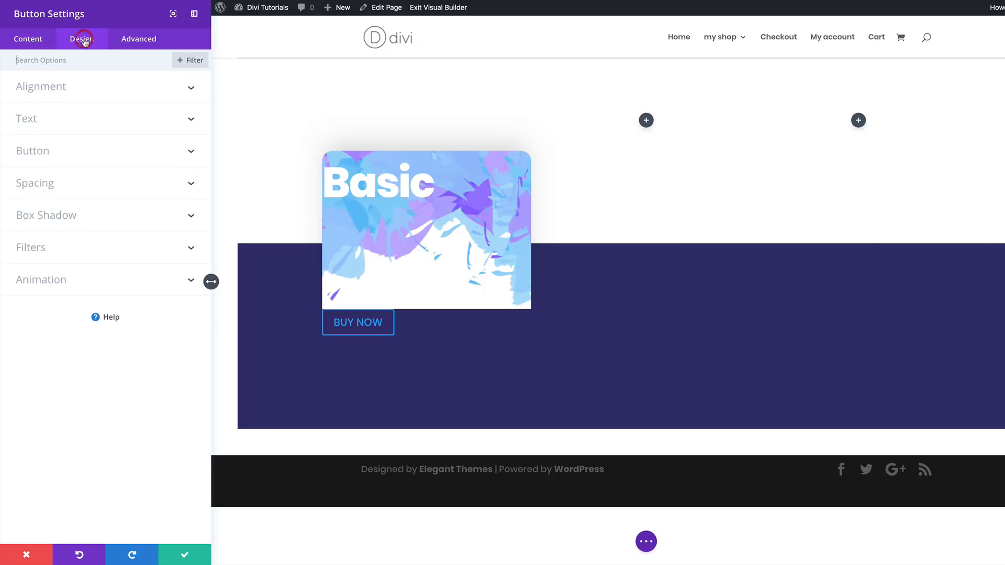
{"action": "left_click", "coordinate": [61, 88]}
{"action": "left_click", "coordinate": [106, 126]}
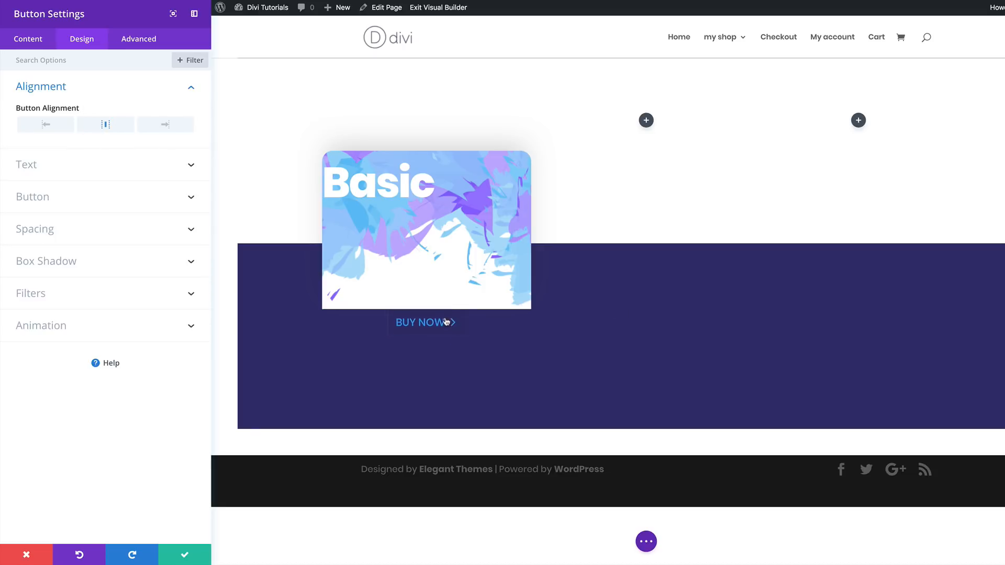
- Enable custom styles for the button and set its text color to white
{"action": "left_click", "coordinate": [38, 197]}
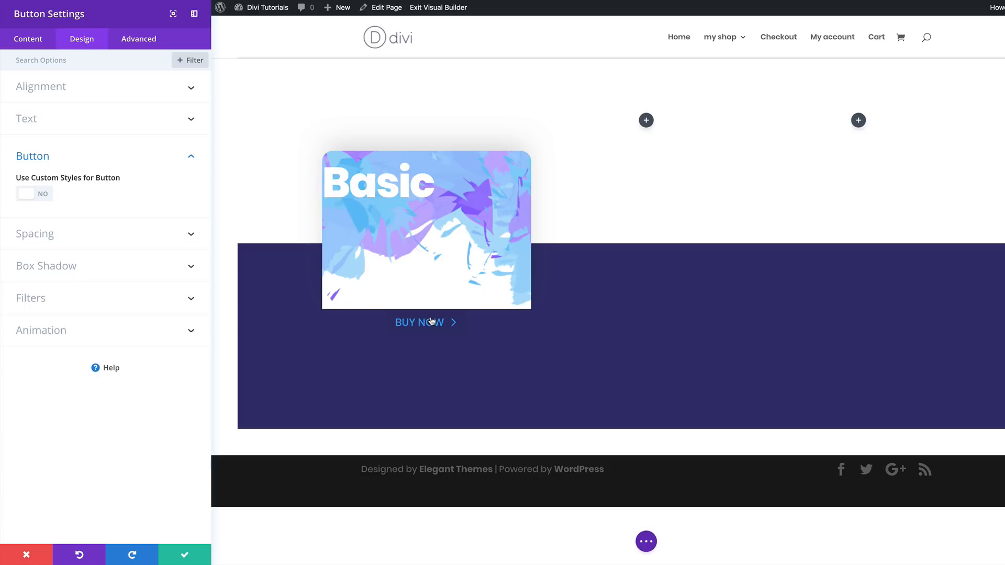
{"action": "left_click", "coordinate": [43, 197]}
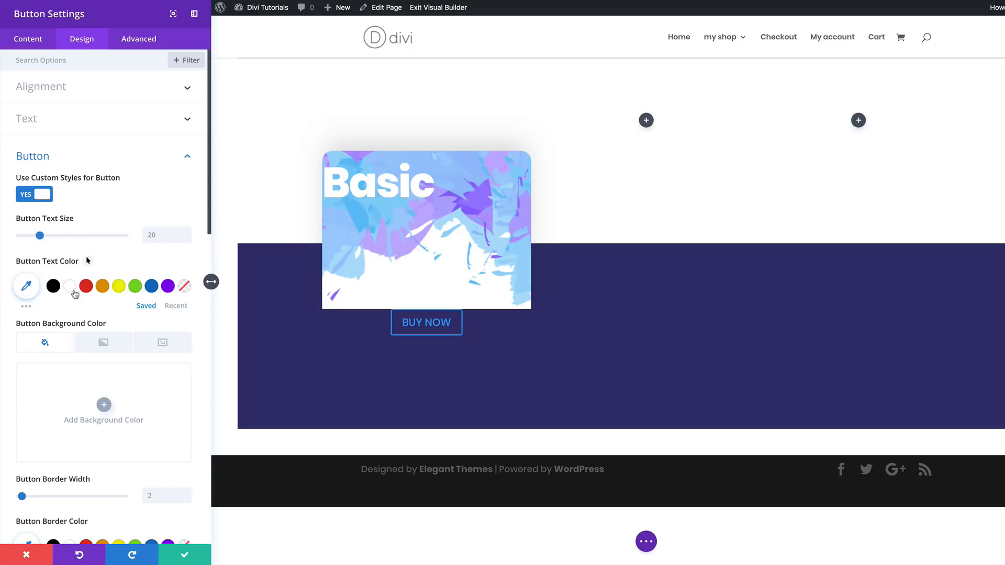
{"action": "left_click", "coordinate": [73, 289]}
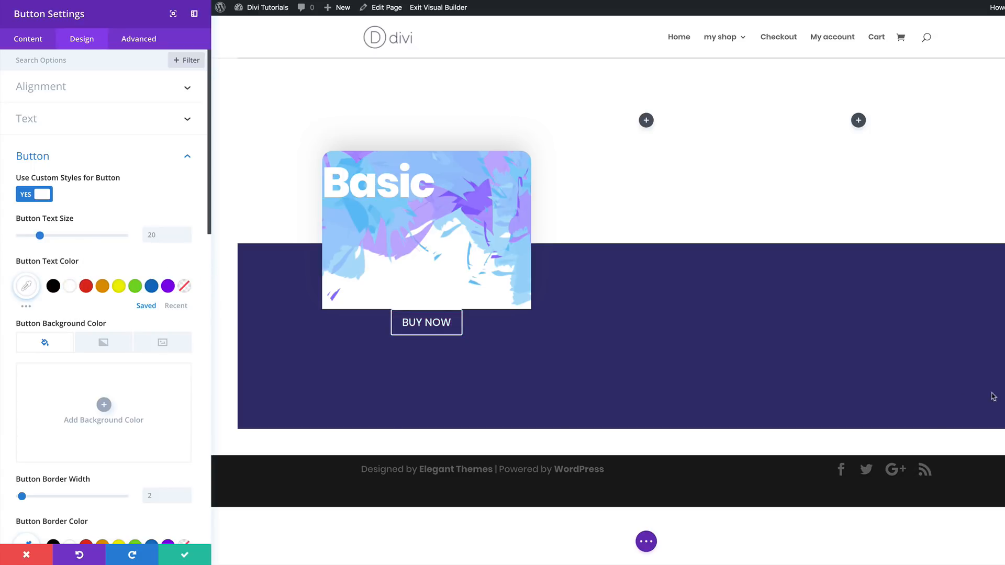
- Add a background gradient to the button and make its first color the saved purple
{"action": "left_click", "coordinate": [104, 344]}
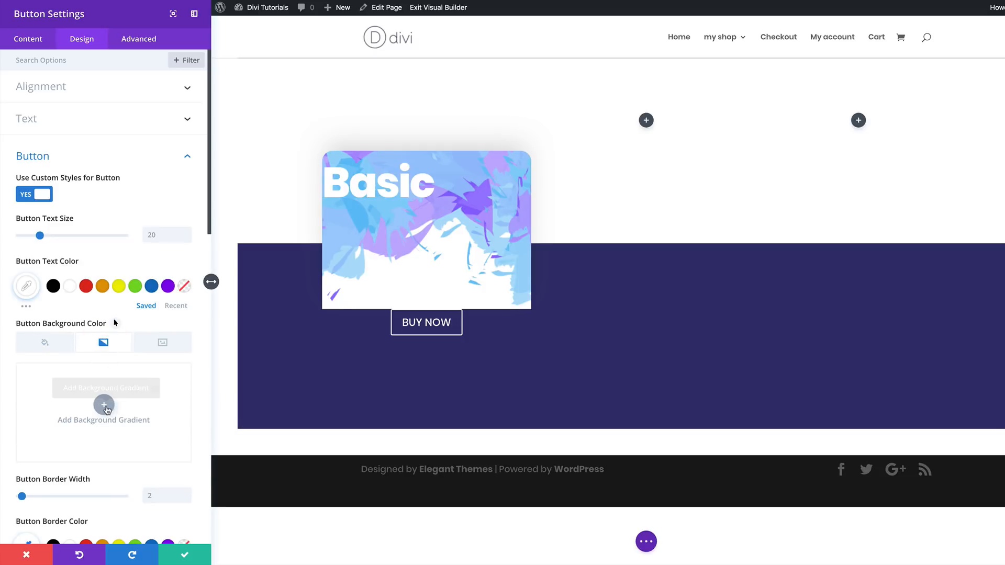
{"action": "left_click", "coordinate": [104, 405]}
{"action": "scroll", "coordinate": [32, 367], "scroll_direction": "down", "scroll_amount": 3}
{"action": "left_click", "coordinate": [21, 349]}
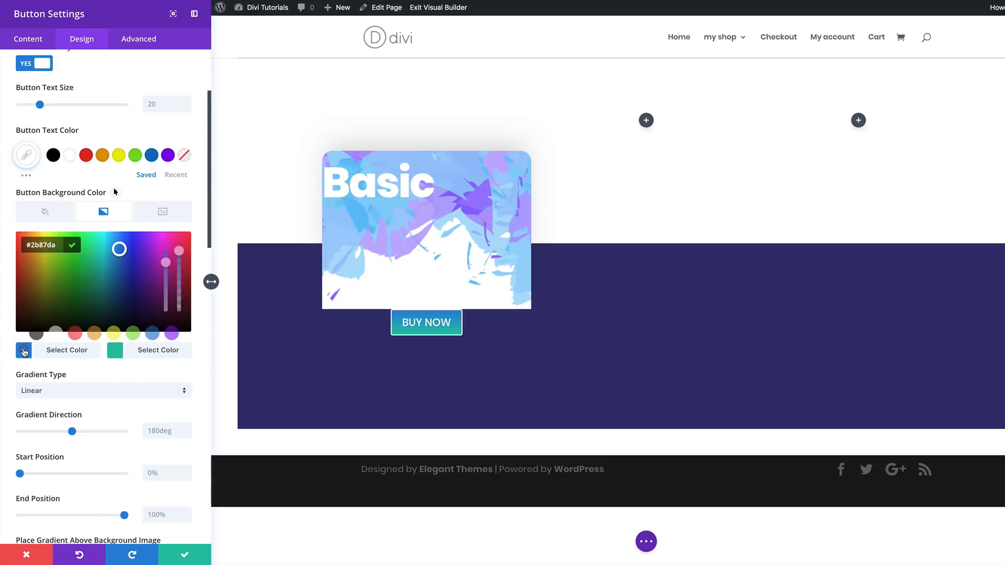
{"action": "left_click", "coordinate": [177, 333]}
- Set the button gradient's second color to #30acf4 and its direction to 100deg
{"action": "left_click", "coordinate": [115, 351]}
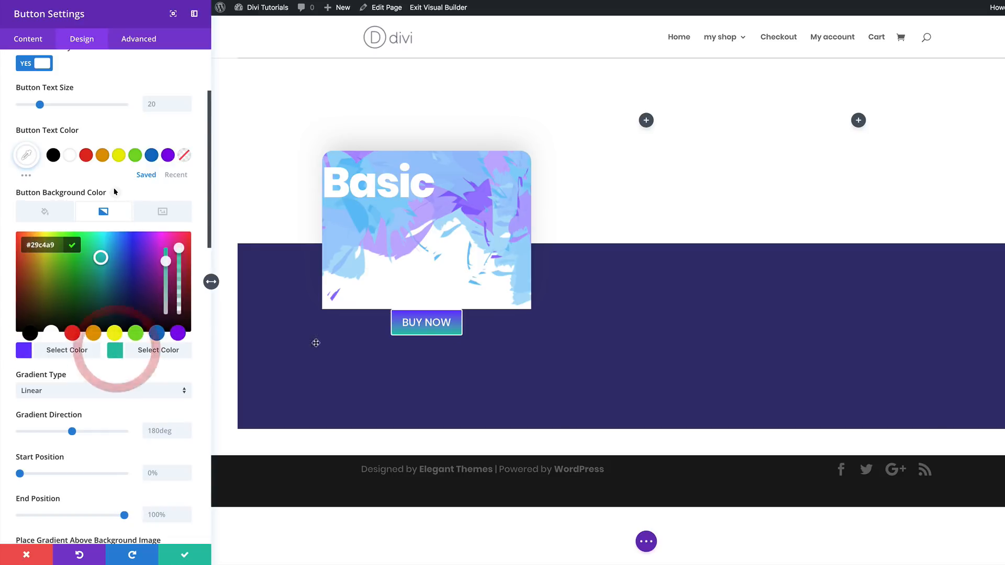
{"action": "left_click", "coordinate": [32, 244]}
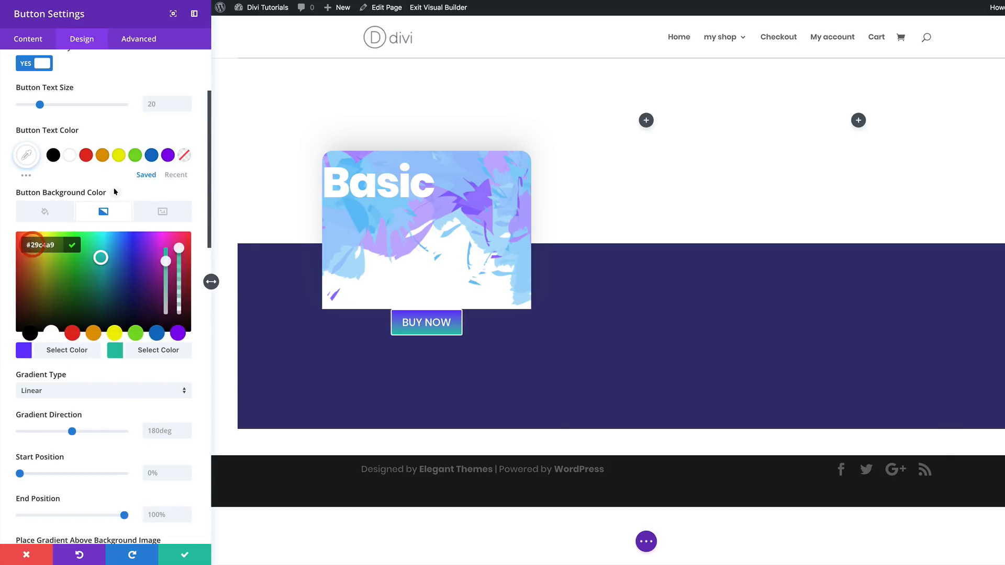
{"action": "key", "text": "super+a"}
{"action": "type", "text": "#30acf4"}
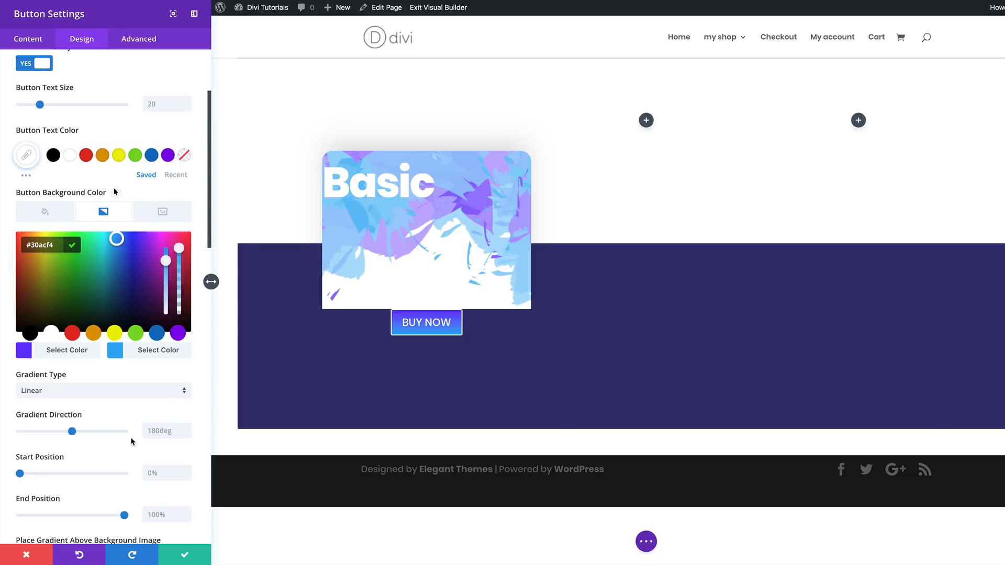
{"action": "double_click", "coordinate": [151, 431]}
{"action": "type", "text": "1"}
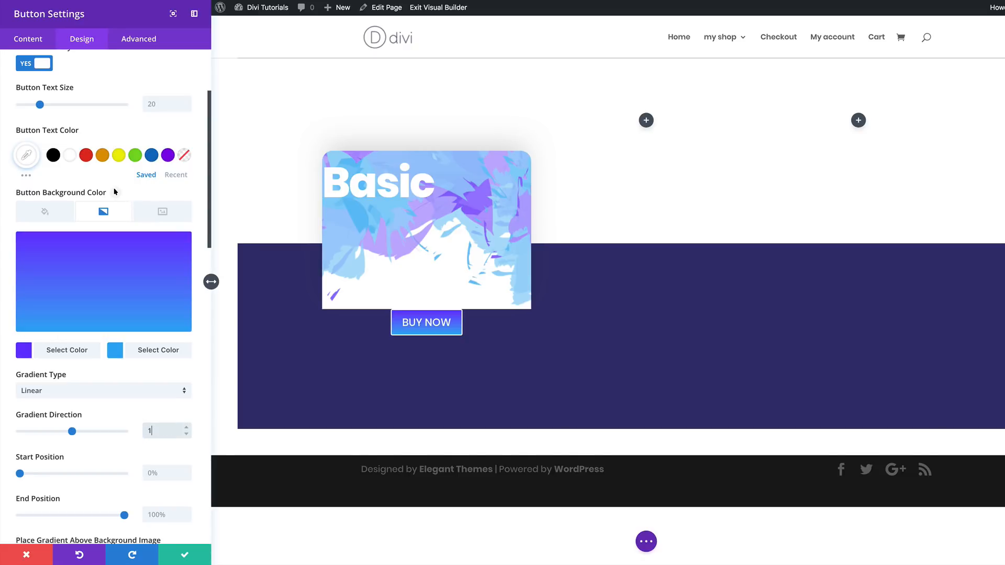
{"action": "type", "text": "00deg"}
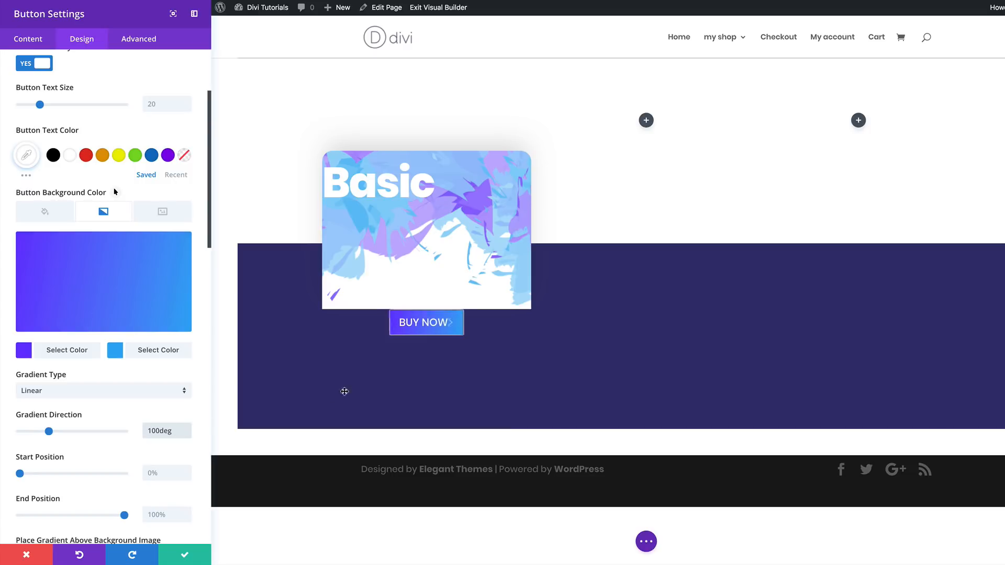
- Remove the button's border by setting its border width to 0px
{"action": "scroll", "coordinate": [183, 392], "scroll_direction": "down", "scroll_amount": 5}
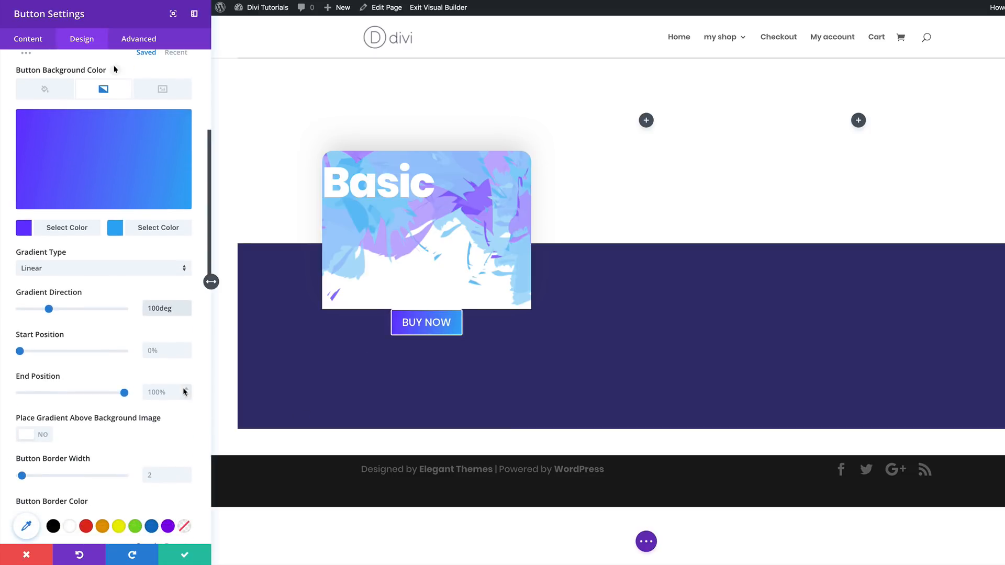
{"action": "scroll", "coordinate": [183, 392], "scroll_direction": "down", "scroll_amount": 1}
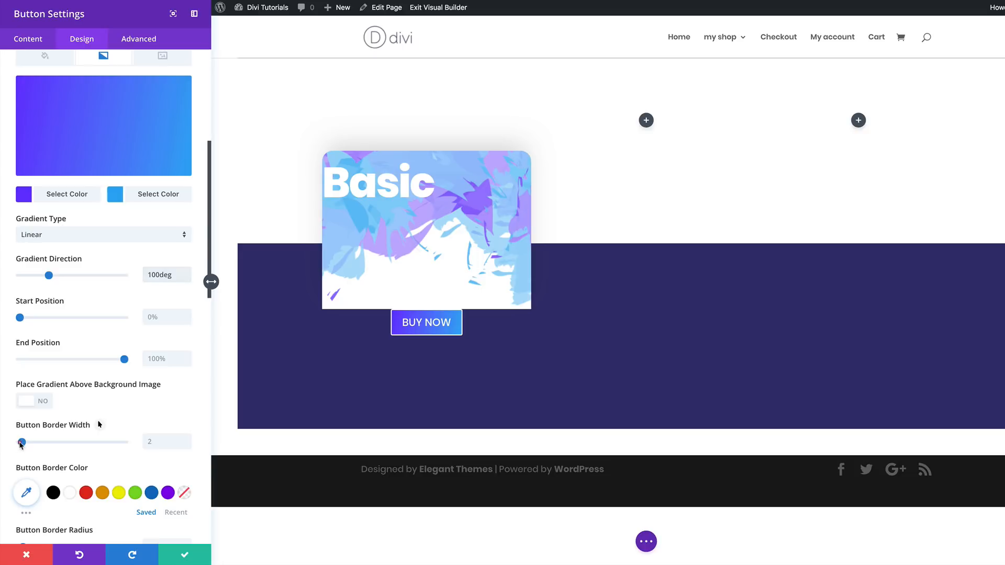
{"action": "left_click_drag", "start_coordinate": [21, 443], "coordinate": [3, 448]}
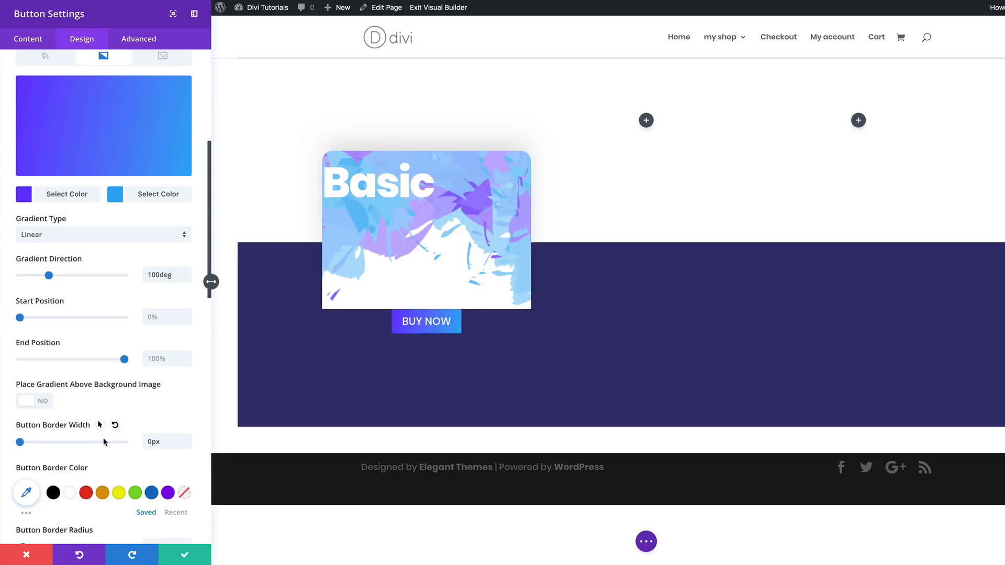
- Set the button text's font weight to Ultra Bold
{"action": "scroll", "coordinate": [101, 437], "scroll_direction": "down", "scroll_amount": 2}
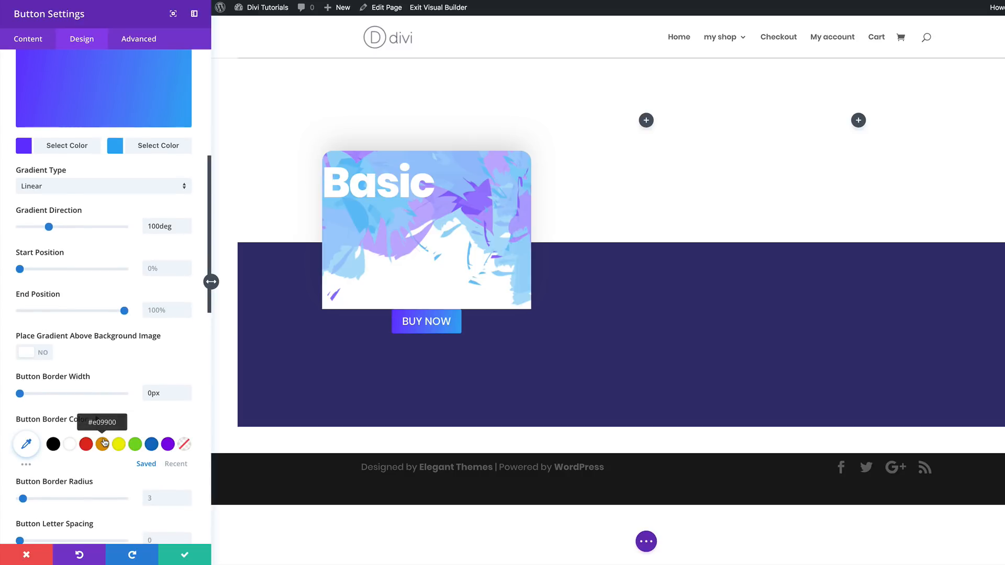
{"action": "scroll", "coordinate": [103, 442], "scroll_direction": "down", "scroll_amount": 2}
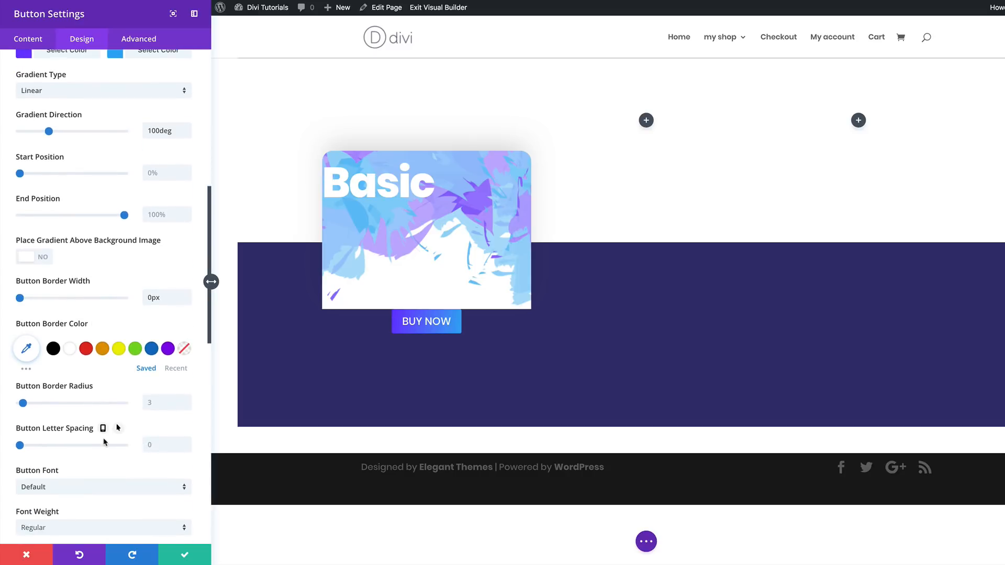
{"action": "scroll", "coordinate": [105, 426], "scroll_direction": "down", "scroll_amount": 1}
{"action": "scroll", "coordinate": [48, 444], "scroll_direction": "down", "scroll_amount": 2}
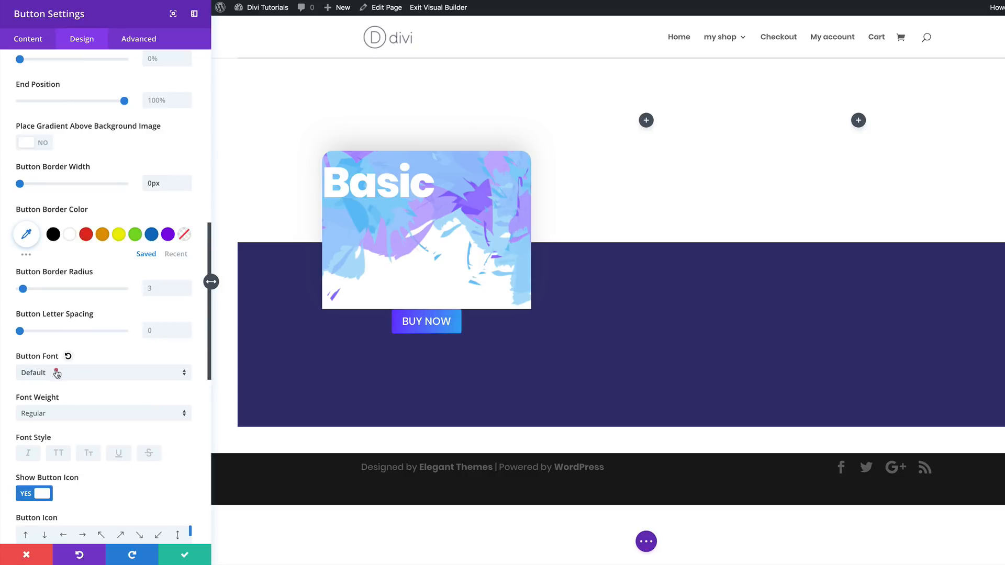
{"action": "left_click", "coordinate": [81, 416]}
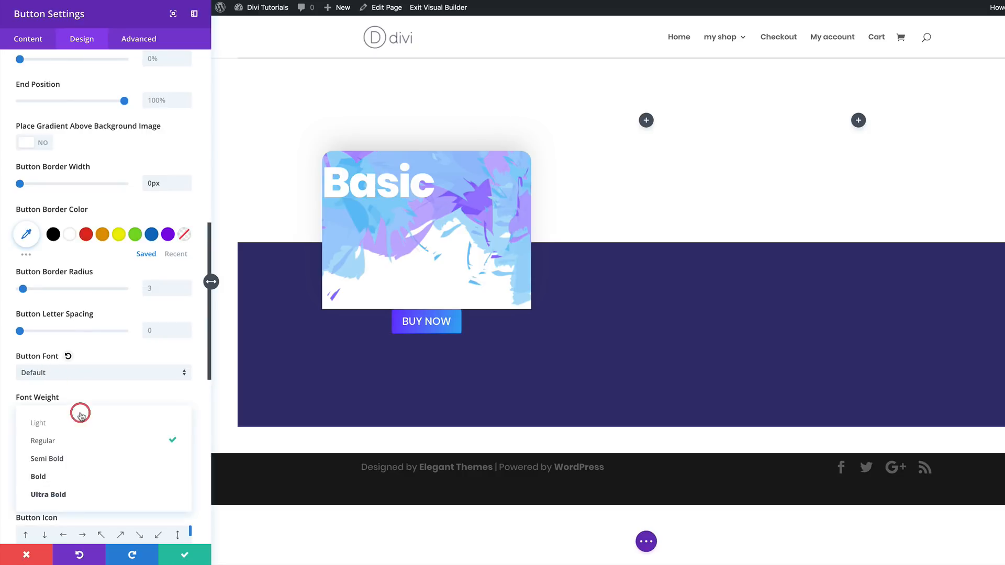
{"action": "left_click", "coordinate": [86, 493]}
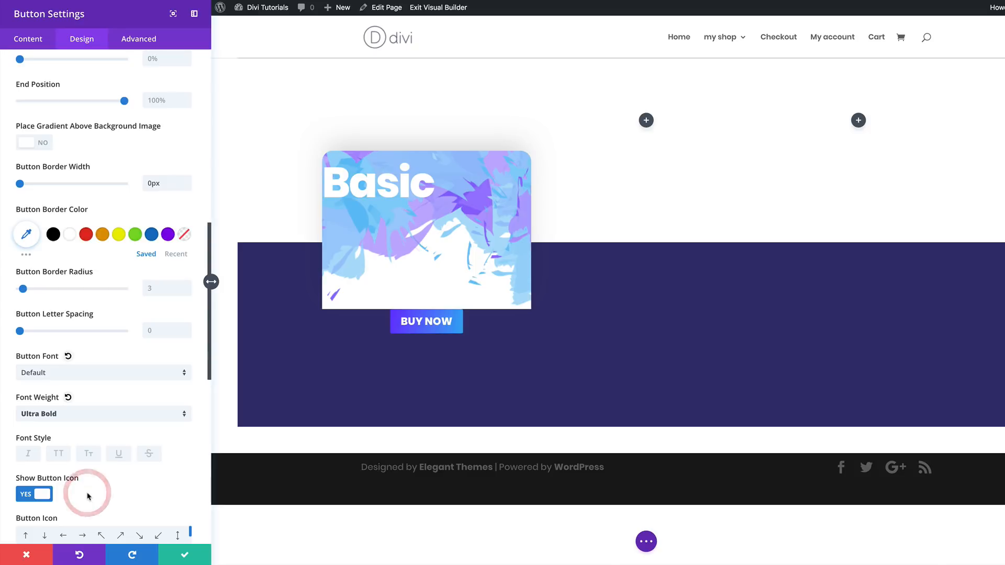
- Set the button's letter spacing to -2px
{"action": "scroll", "coordinate": [117, 212], "scroll_direction": "down", "scroll_amount": 3}
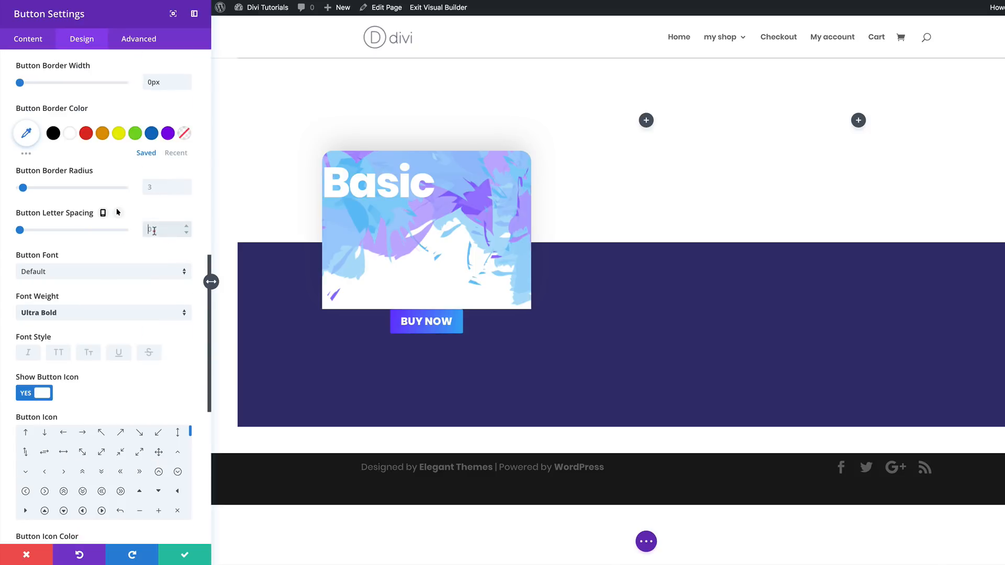
{"action": "left_click", "coordinate": [154, 231]}
{"action": "type", "text": "-2px"}
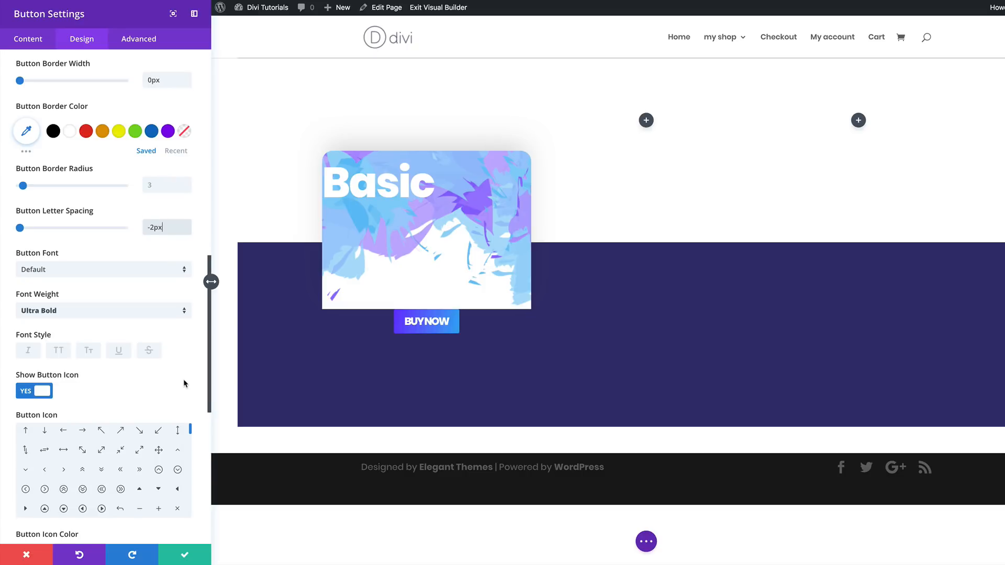
- Give the button 10px top and bottom padding, 30px left and right padding, and a -54px top margin
{"action": "scroll", "coordinate": [185, 384], "scroll_direction": "down", "scroll_amount": 10}
{"action": "scroll", "coordinate": [184, 383], "scroll_direction": "down", "scroll_amount": 3}
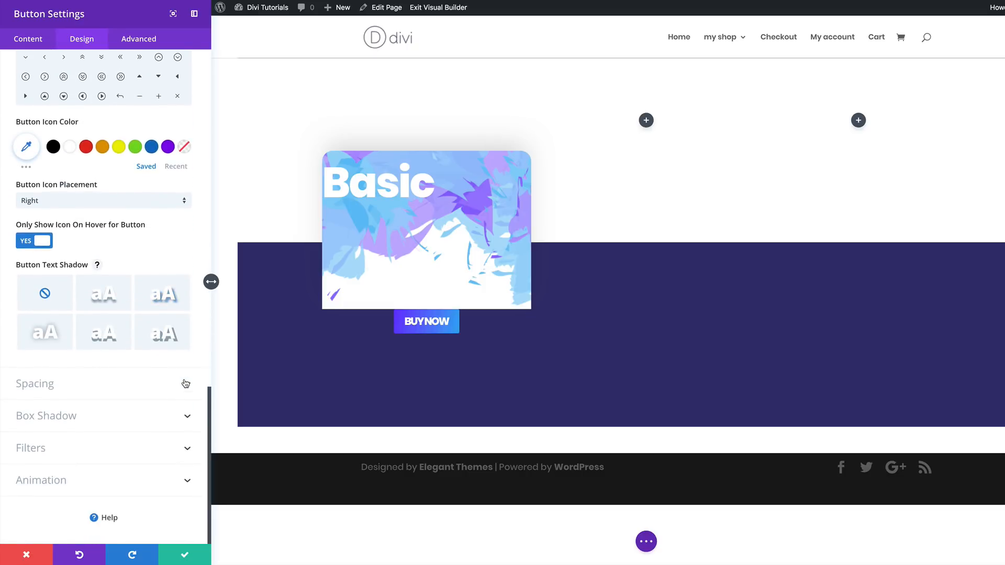
{"action": "left_click", "coordinate": [62, 388]}
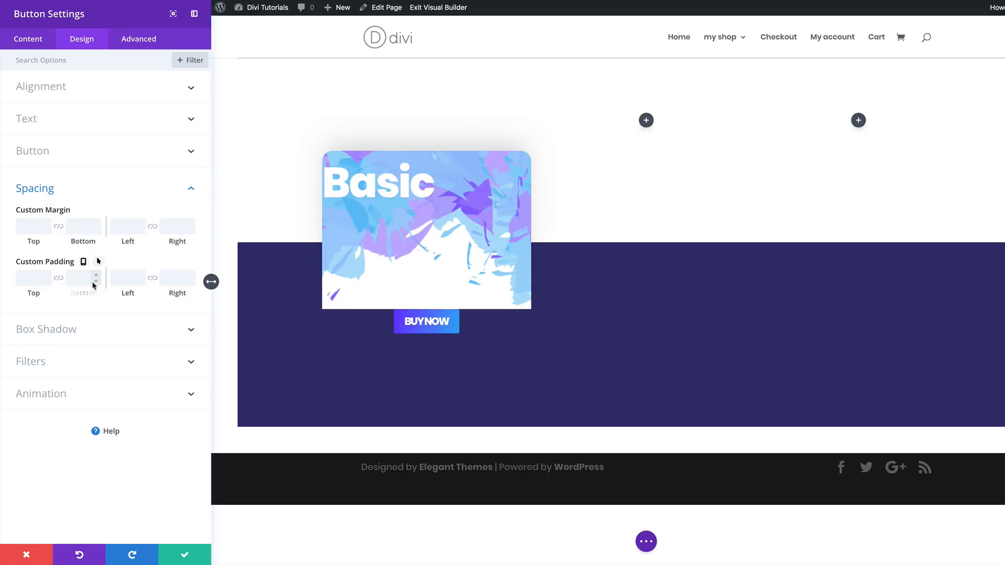
{"action": "left_click", "coordinate": [32, 278]}
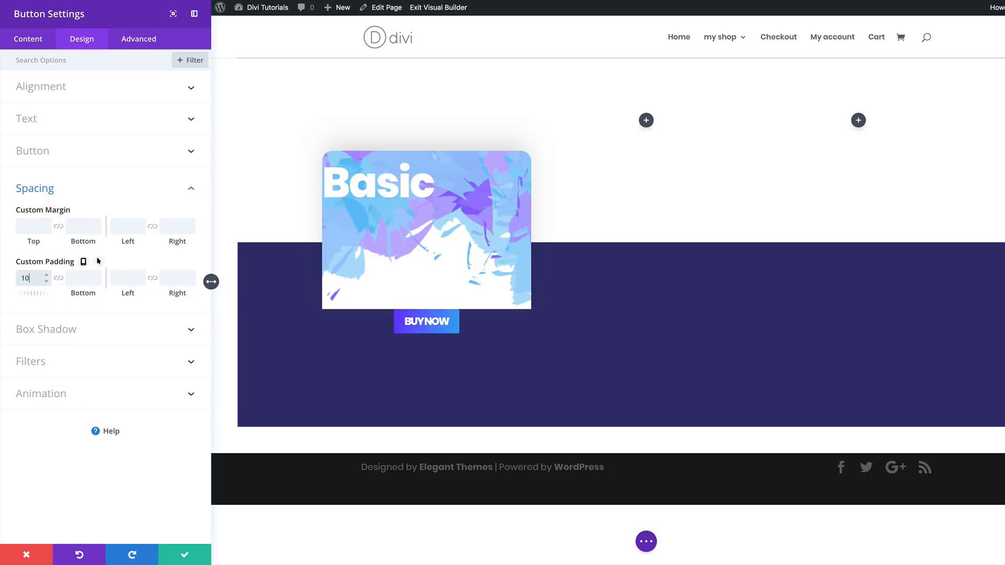
{"action": "type", "text": "10"}
{"action": "left_click", "coordinate": [58, 278]}
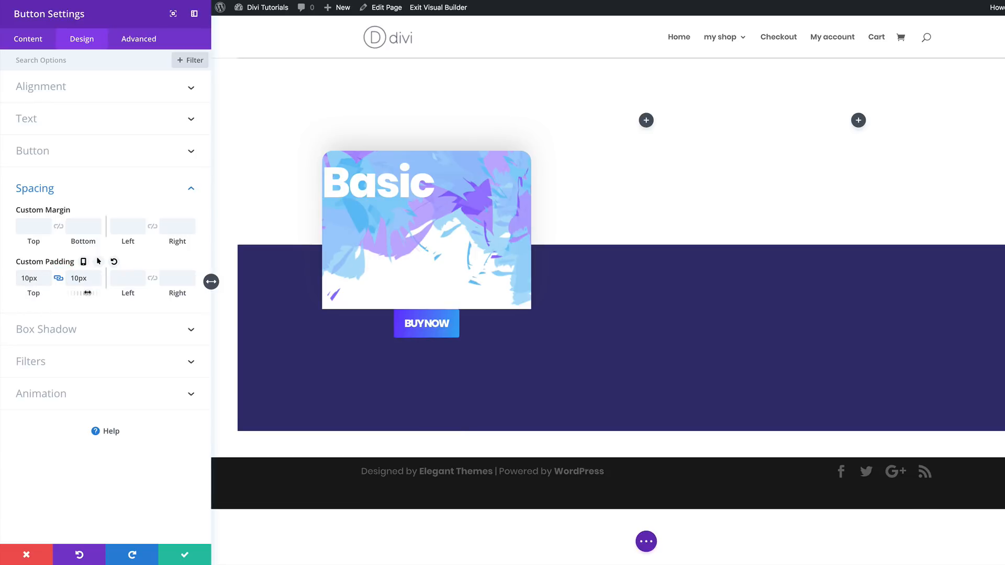
{"action": "left_click", "coordinate": [127, 279]}
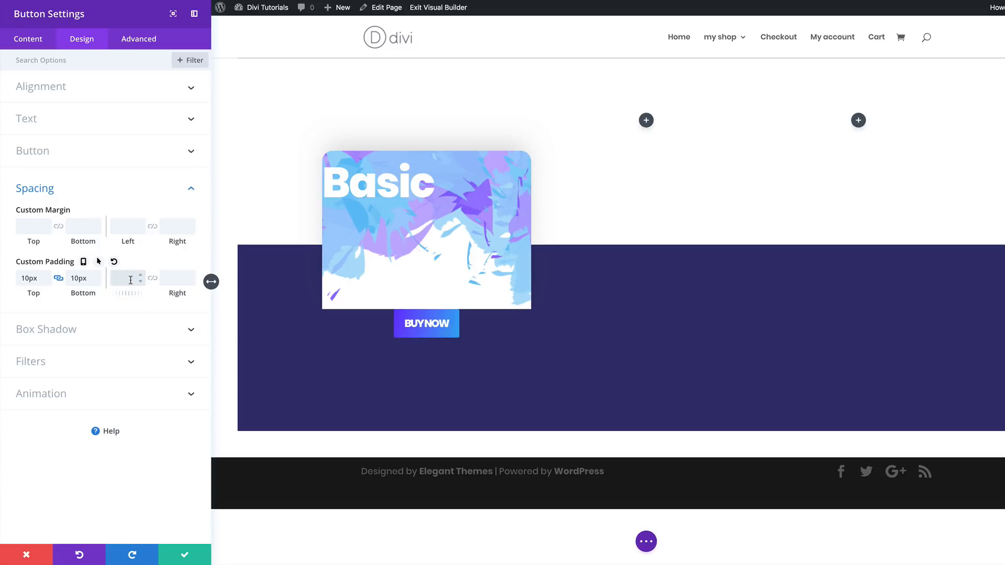
{"action": "type", "text": "30"}
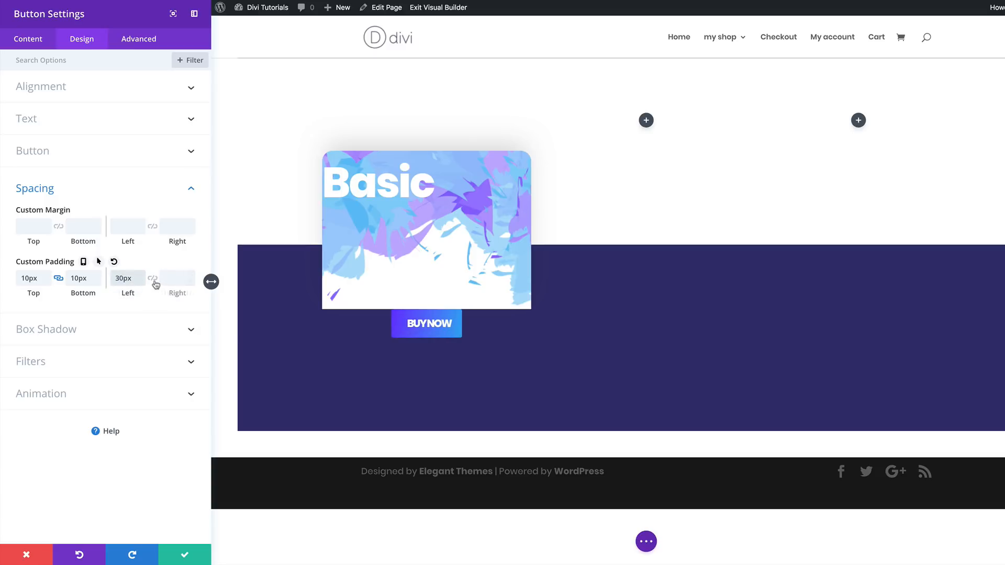
{"action": "left_click", "coordinate": [152, 278]}
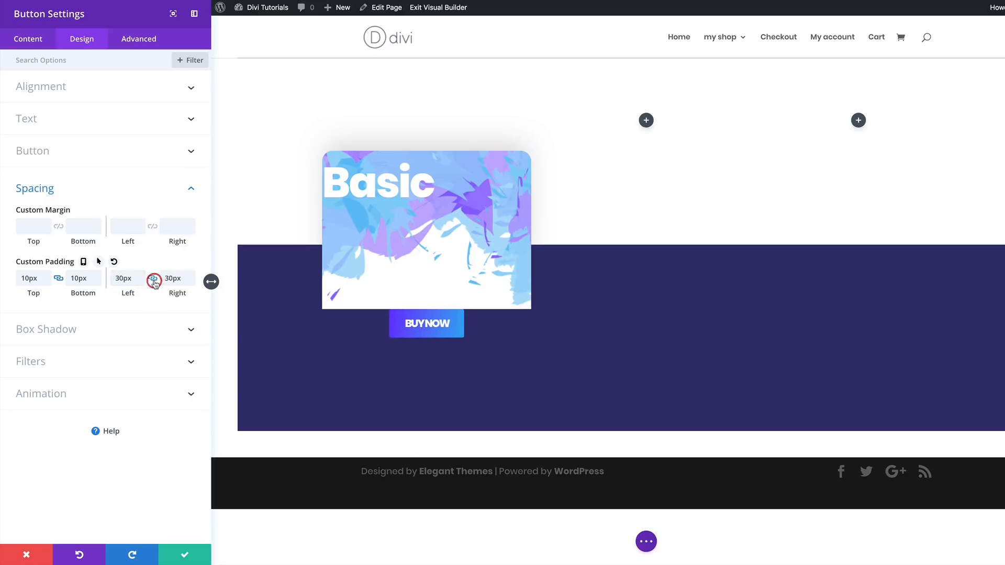
{"action": "left_click", "coordinate": [33, 226]}
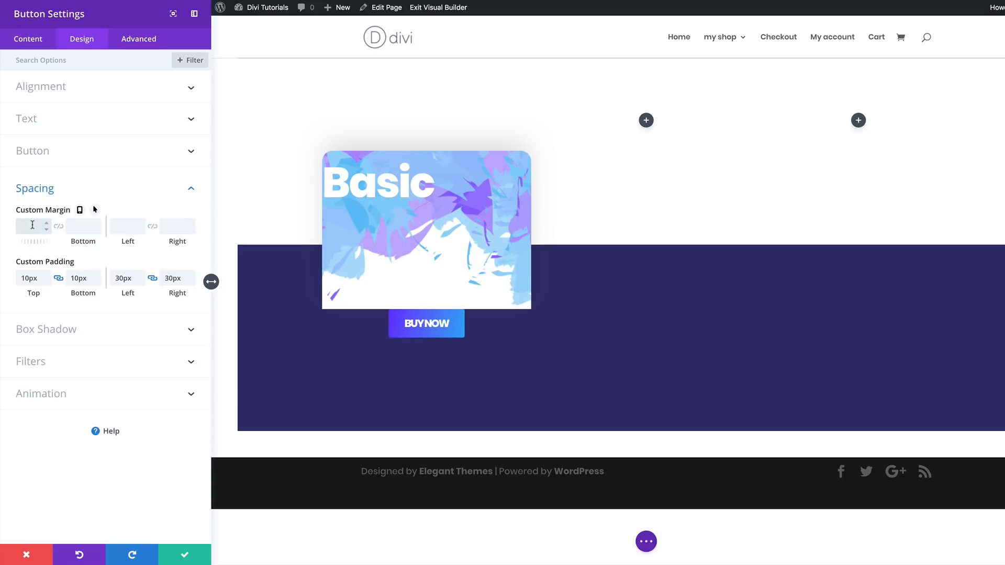
{"action": "type", "text": "-54px"}
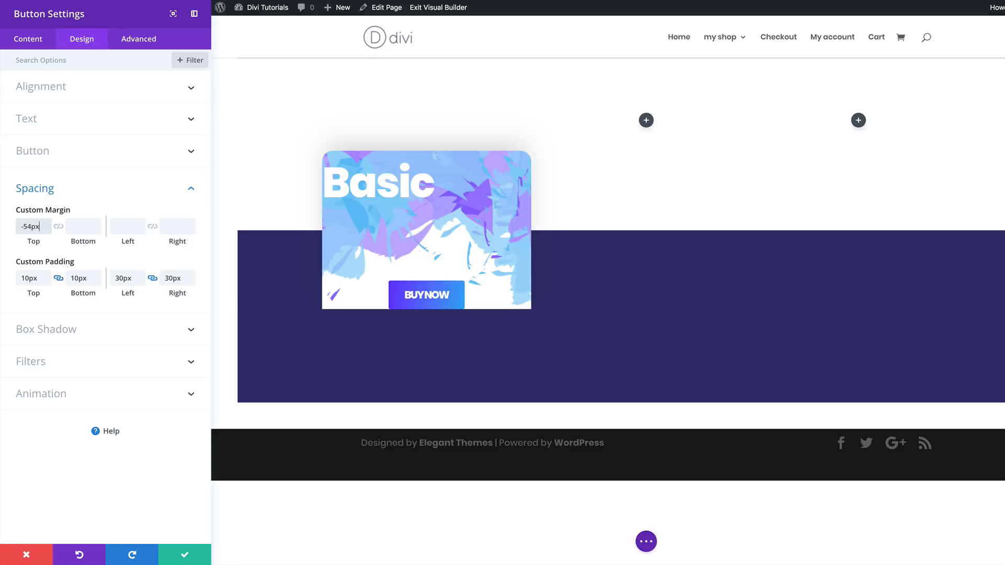
- Add the first box shadow preset to the button with 80px blur strength and -14px spread strength
{"action": "left_click", "coordinate": [68, 330]}
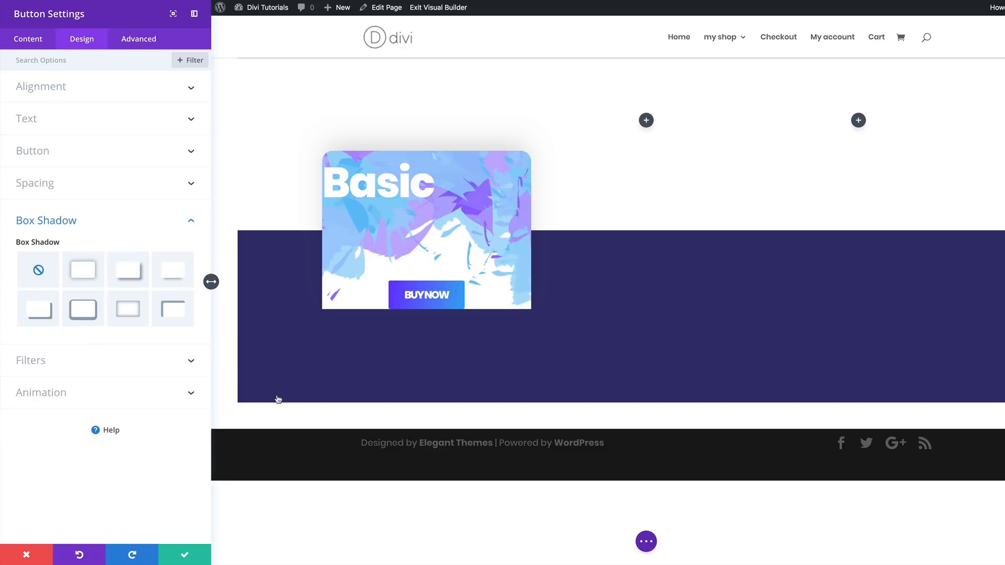
{"action": "left_click", "coordinate": [83, 273]}
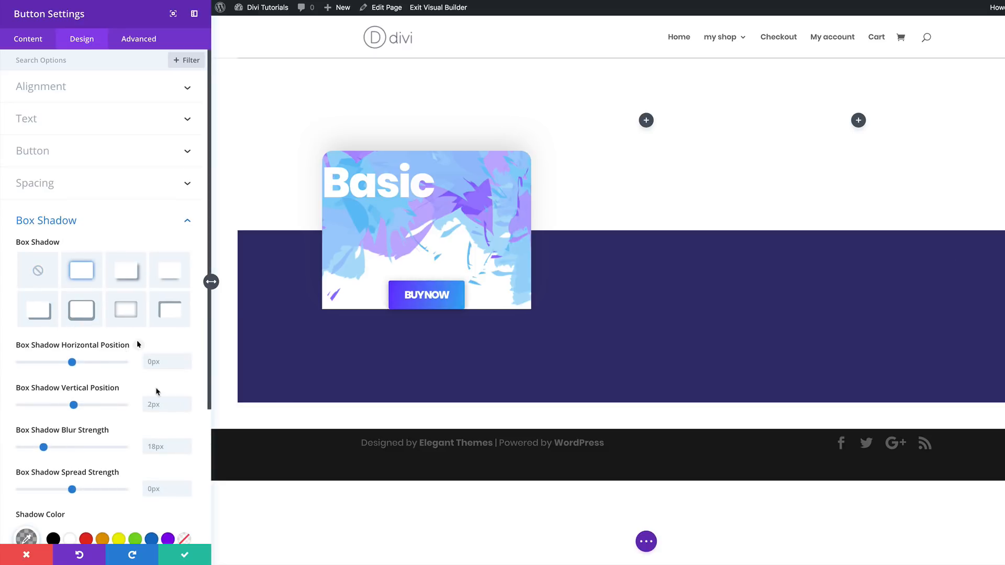
{"action": "scroll", "coordinate": [158, 397], "scroll_direction": "down", "scroll_amount": 1}
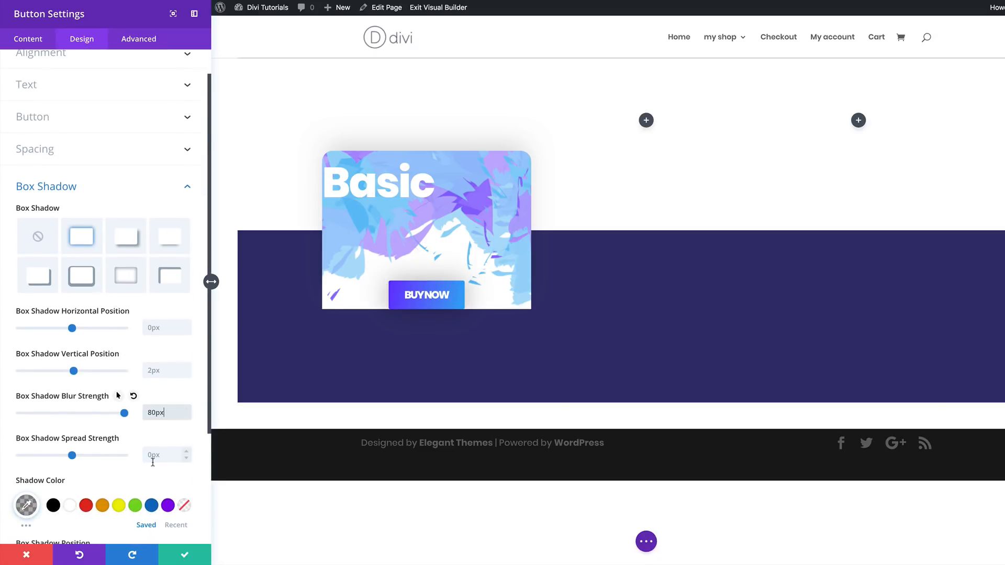
{"action": "left_click", "coordinate": [153, 458]}
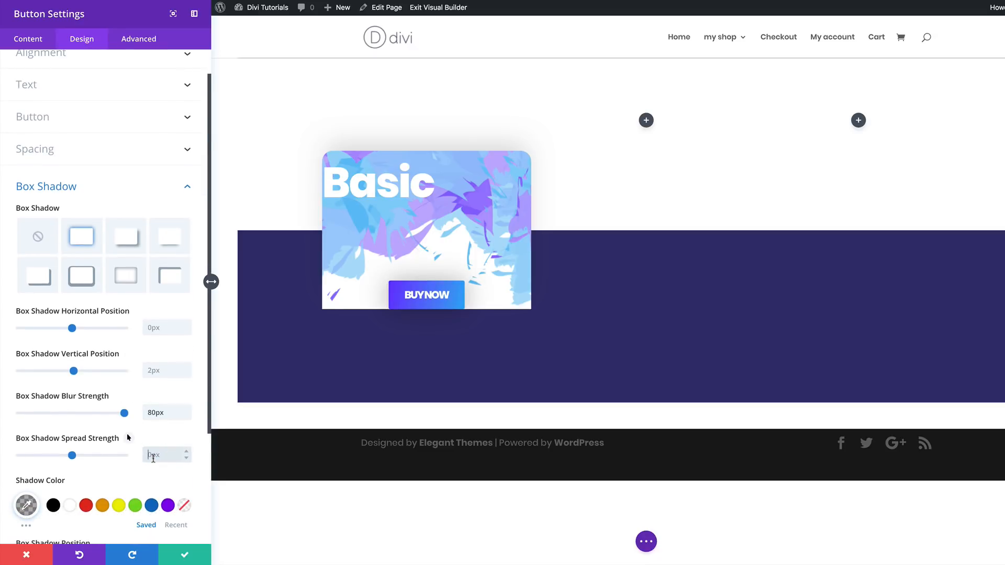
{"action": "key", "text": "Return"}
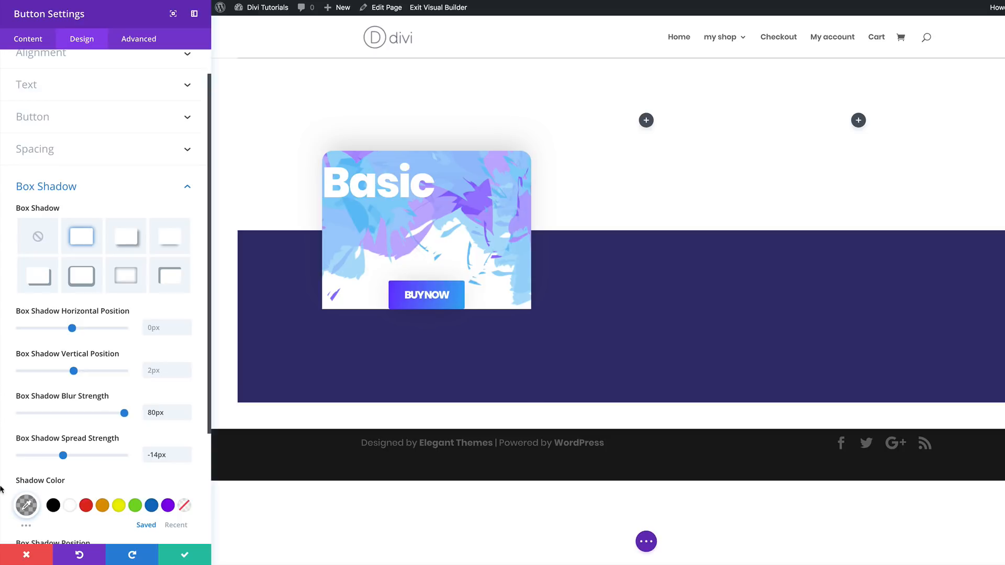
- Set the button's shadow color to rgba(0,0,0,0.3) and save the button settings
{"action": "scroll", "coordinate": [101, 462], "scroll_direction": "down", "scroll_amount": 3}
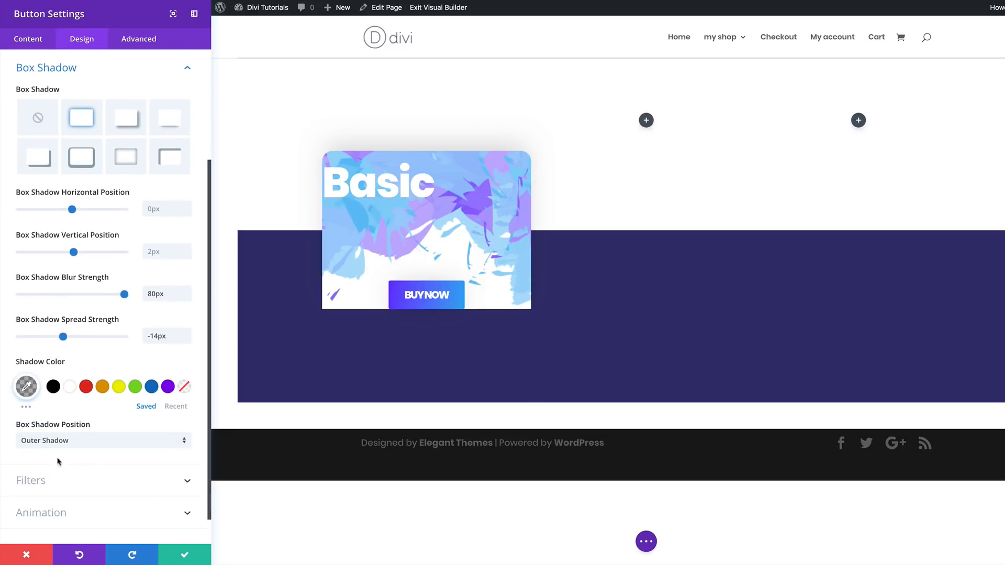
{"action": "left_click", "coordinate": [27, 387]}
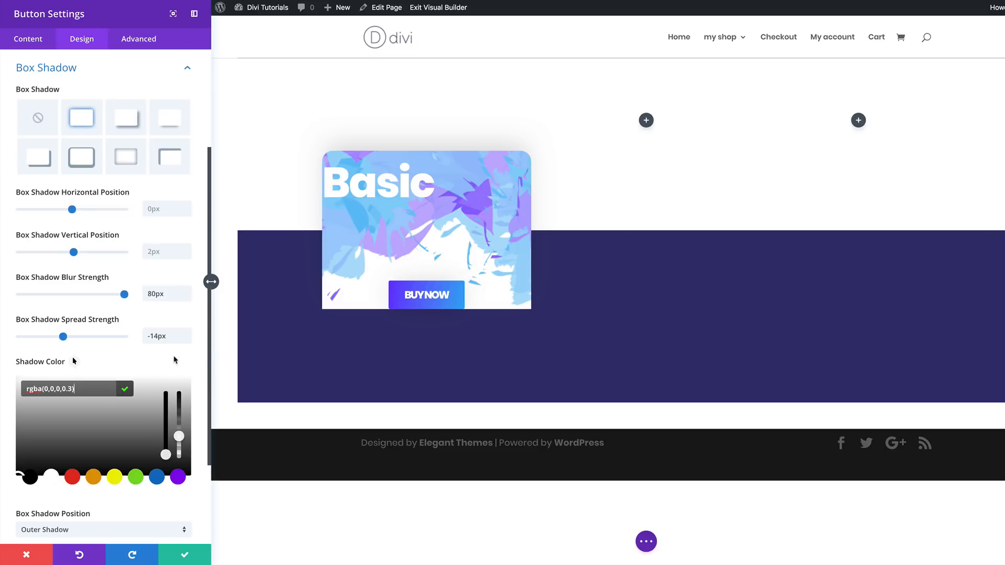
{"action": "scroll", "coordinate": [202, 358], "scroll_direction": "down", "scroll_amount": 3}
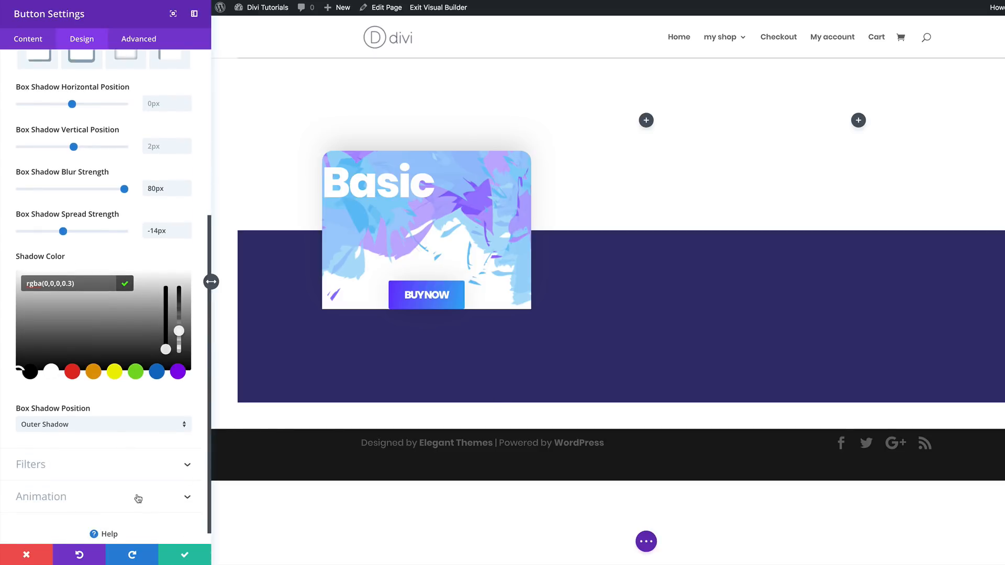
{"action": "left_click", "coordinate": [186, 556]}
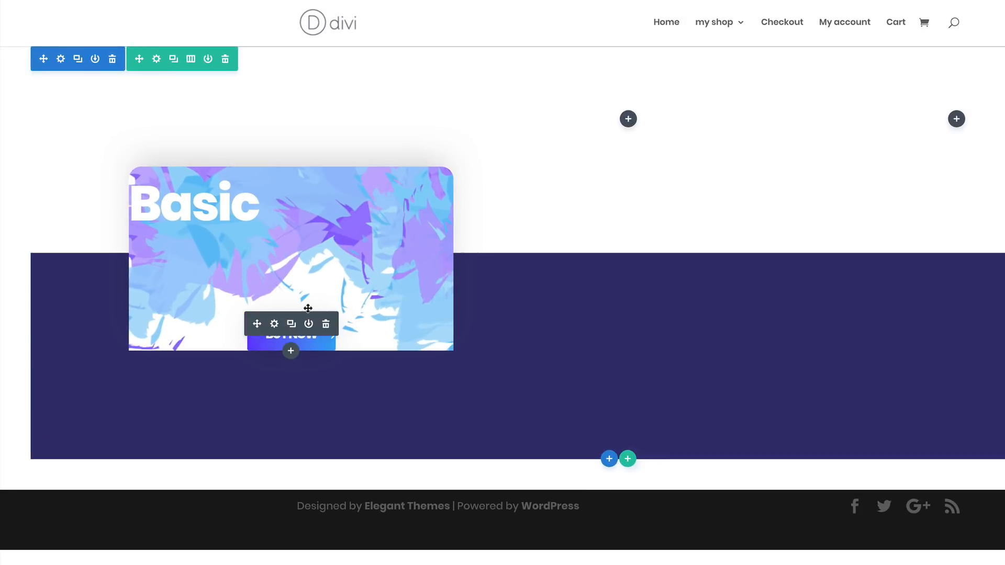
- Insert a new Text module directly below the "BUY NOW" button
{"action": "left_click", "coordinate": [291, 351]}
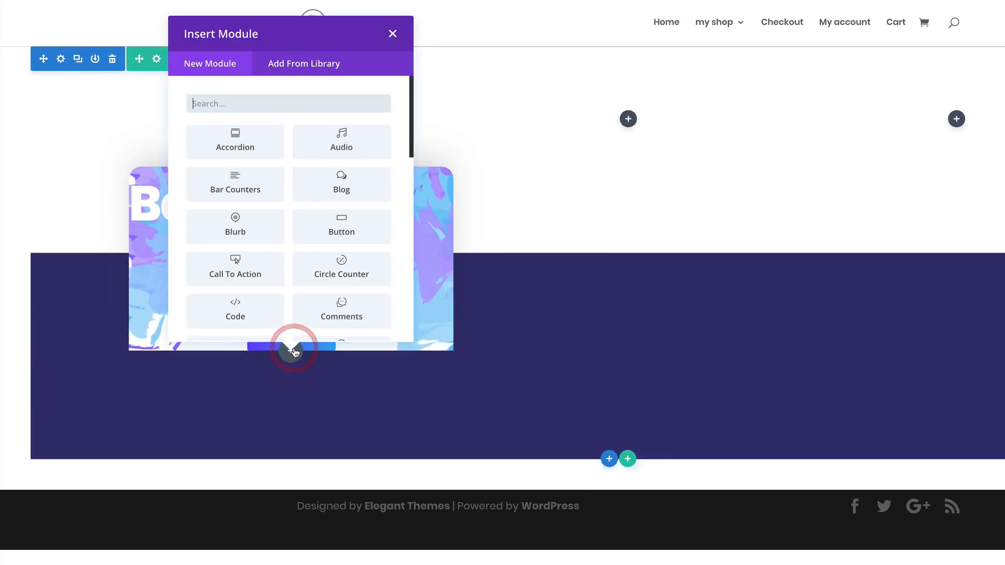
{"action": "left_click", "coordinate": [254, 103]}
{"action": "type", "text": "tex"}
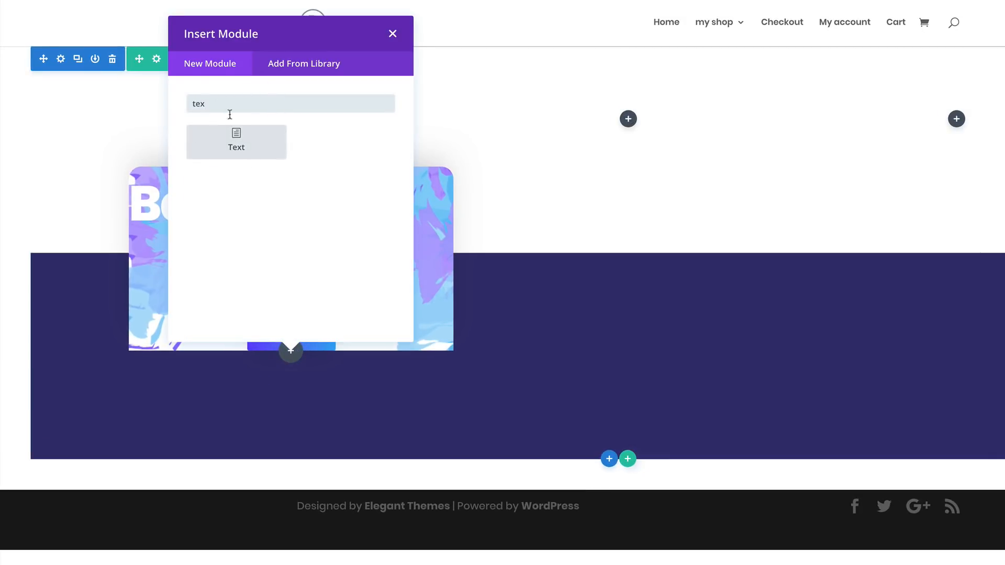
{"action": "left_click", "coordinate": [237, 140]}
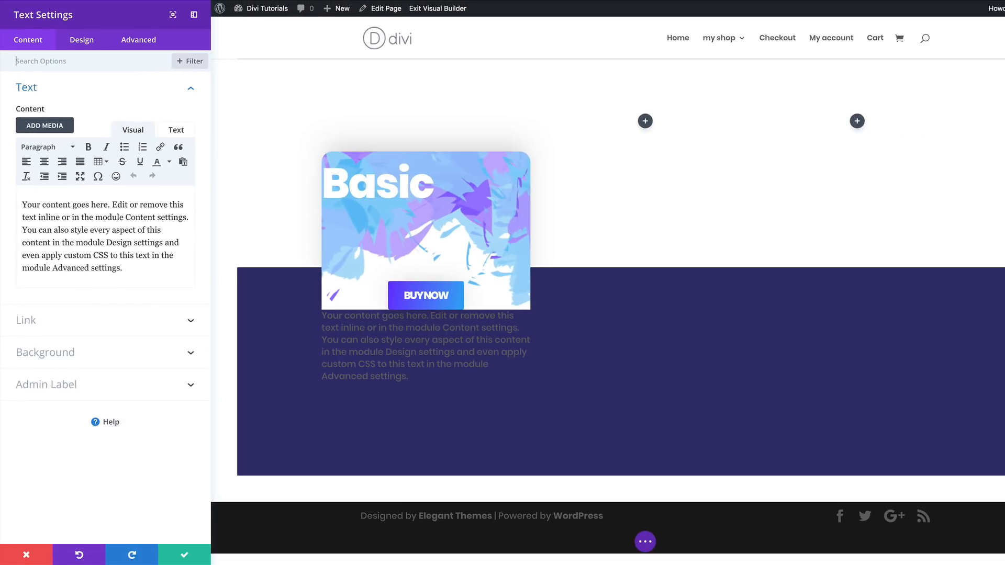
- Replace the new Text module's placeholder content with "$15"
{"action": "left_click_drag", "start_coordinate": [122, 268], "coordinate": [1, 205]}
{"action": "key", "text": "BackSpace"}
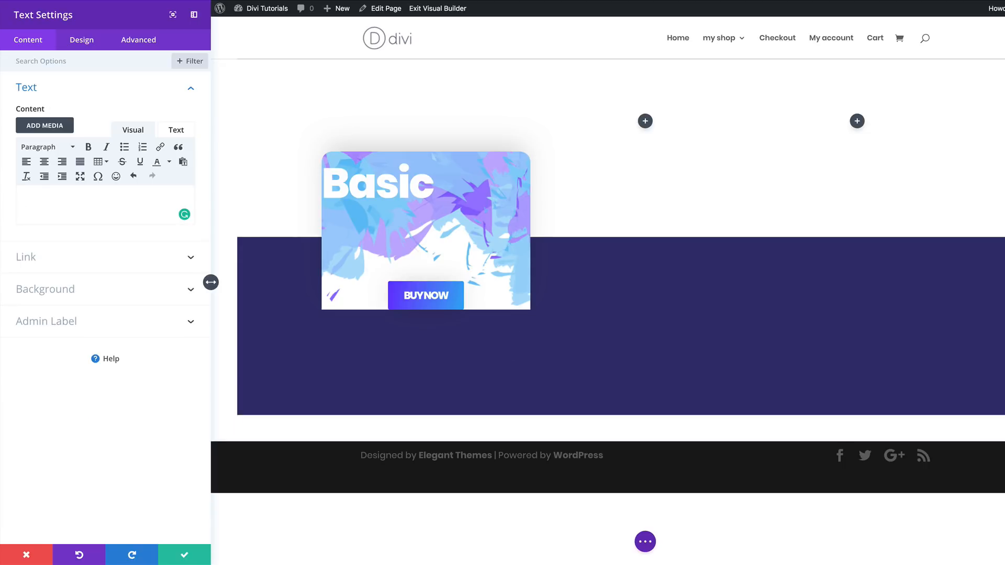
{"action": "type", "text": "$15"}
- Give the "$15" Text module a white #ffffff background color
{"action": "left_click", "coordinate": [74, 291]}
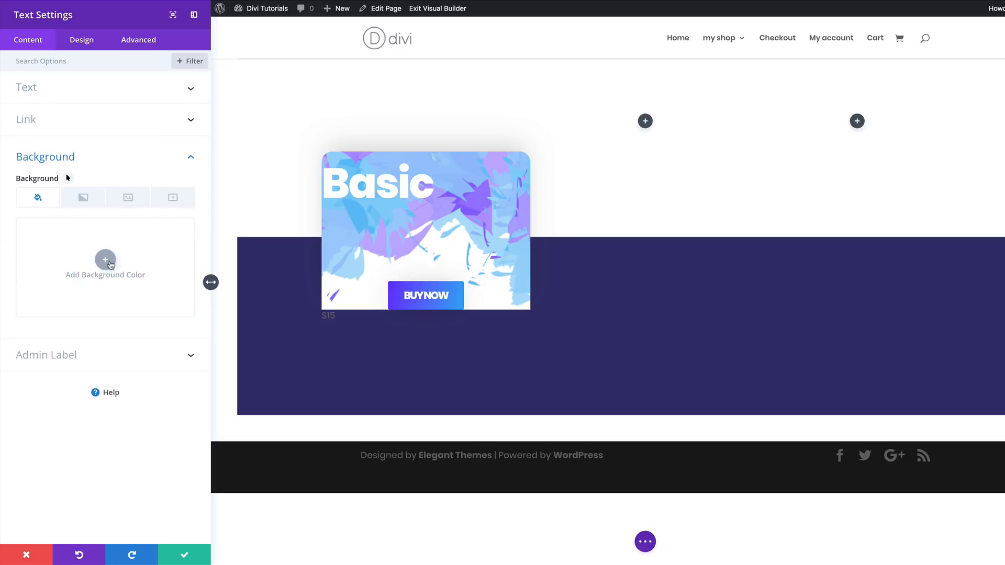
{"action": "left_click", "coordinate": [108, 262]}
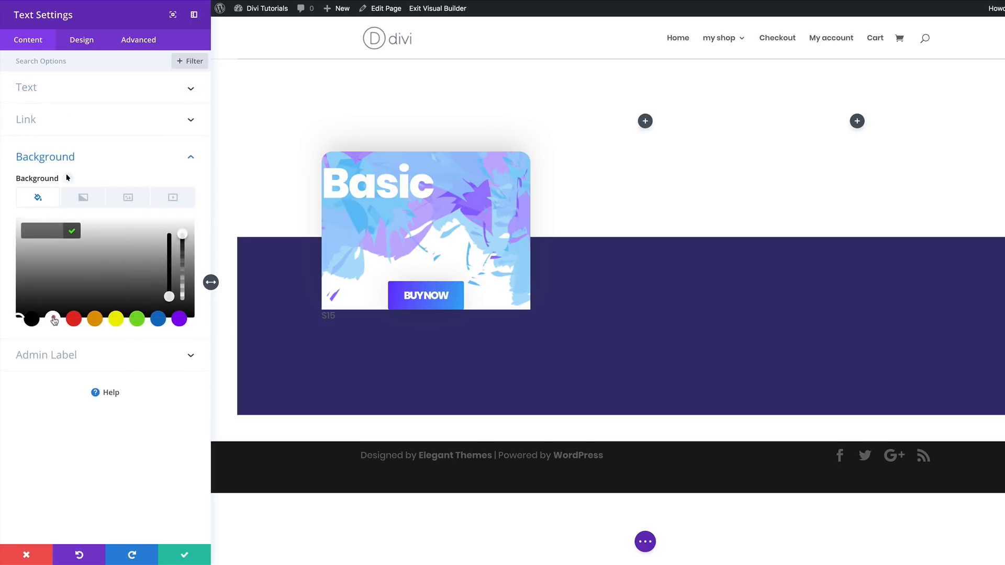
{"action": "left_click", "coordinate": [54, 319]}
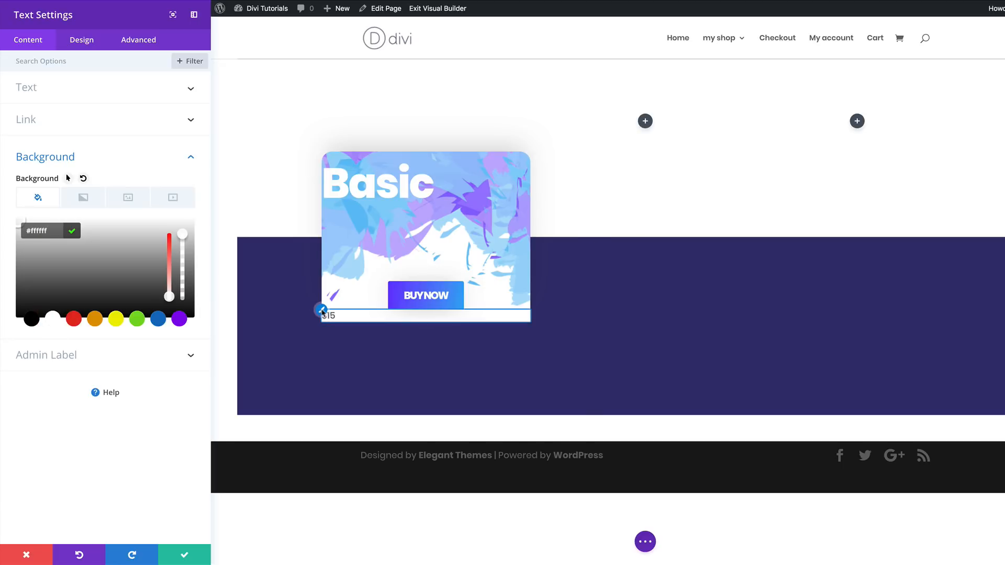
- Set the "$15" text's font weight to Ultra Bold
{"action": "left_click", "coordinate": [83, 40]}
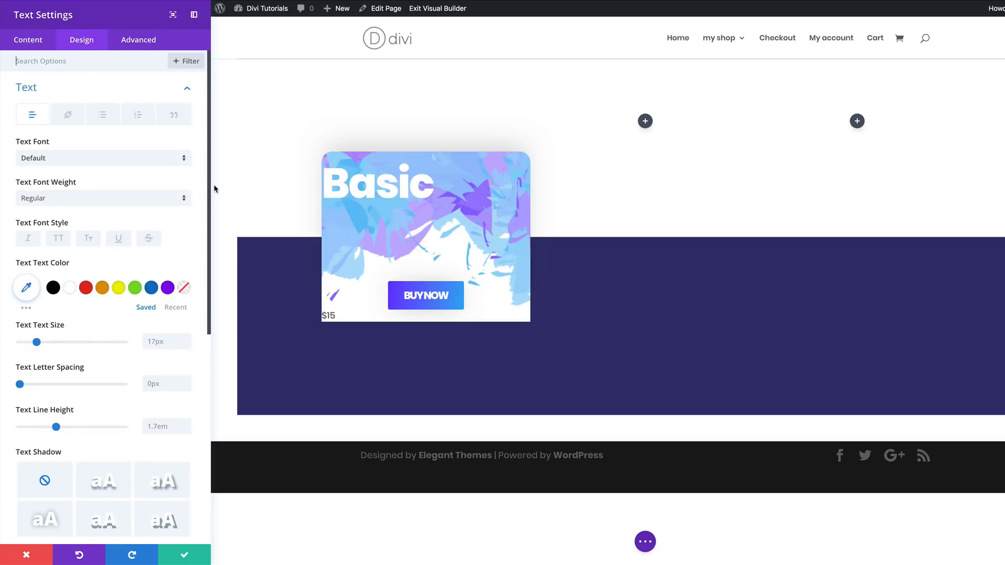
{"action": "left_click", "coordinate": [64, 198]}
{"action": "left_click", "coordinate": [76, 279]}
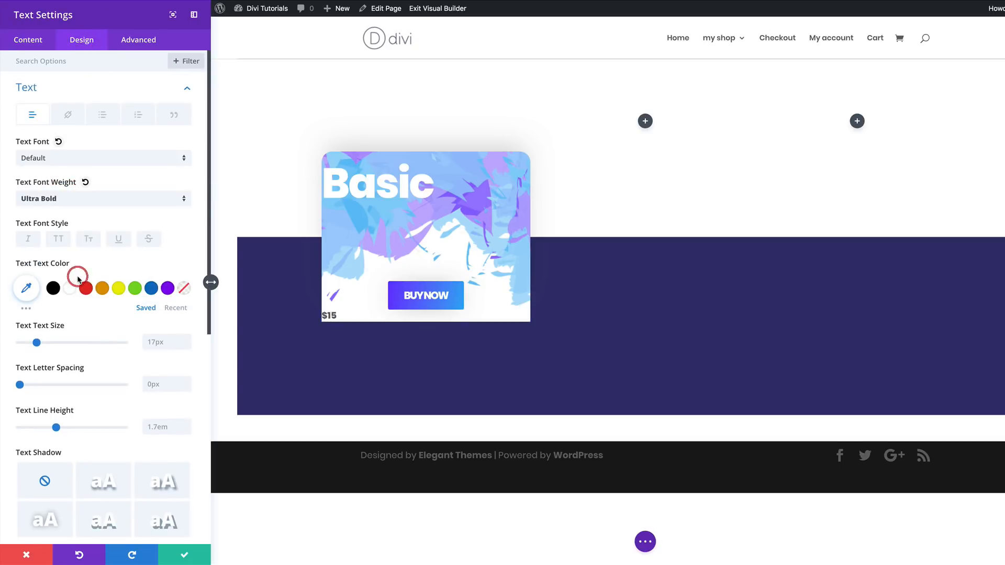
- Set the "$15" text color to a faint transparent black, rgba(0,0,0,0.05)
{"action": "left_click", "coordinate": [27, 289]}
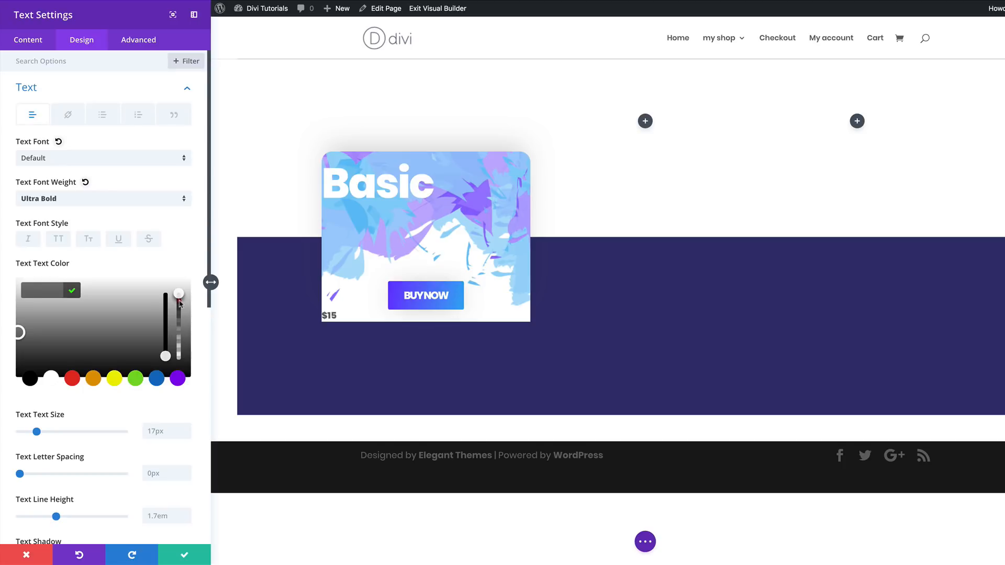
{"action": "left_click_drag", "start_coordinate": [179, 303], "coordinate": [180, 316]}
{"action": "left_click", "coordinate": [49, 290]}
{"action": "left_click_drag", "start_coordinate": [44, 291], "coordinate": [65, 314]}
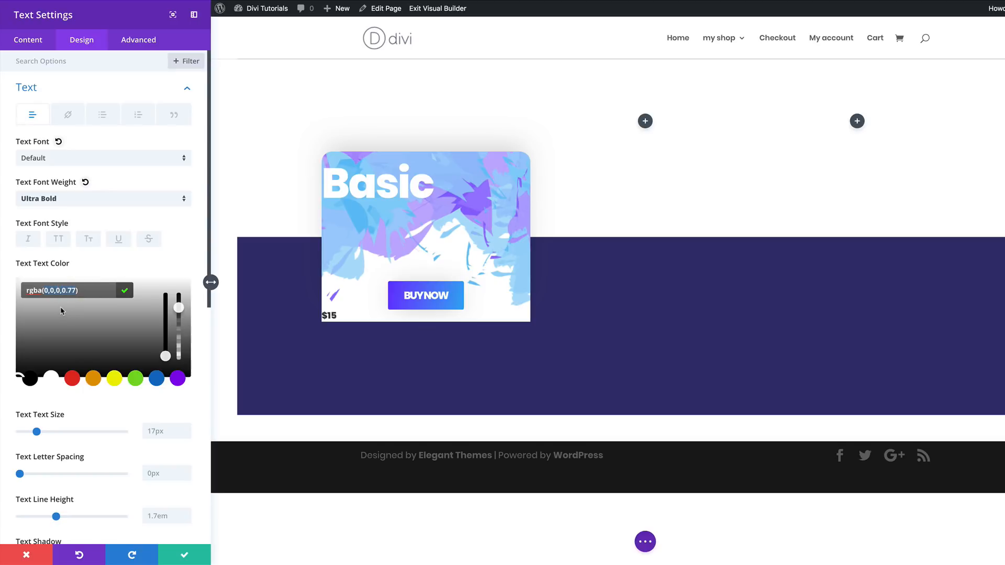
{"action": "type", "text": "(0,0,0,0.05)"}
- Set the "$15" text size to 120px and its line height to 1em
{"action": "scroll", "coordinate": [137, 414], "scroll_direction": "down", "scroll_amount": 1}
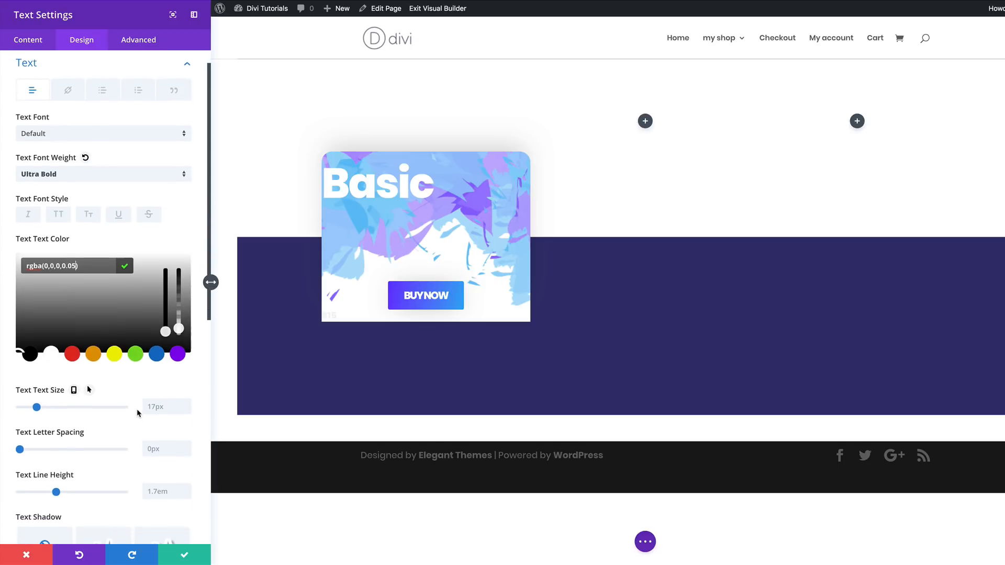
{"action": "left_click", "coordinate": [152, 402]}
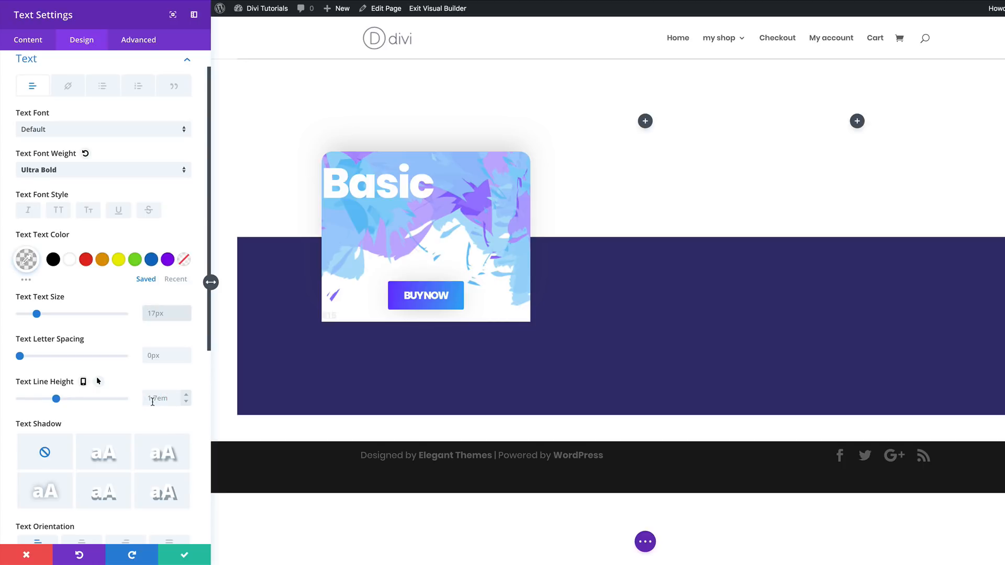
{"action": "type", "text": "120px"}
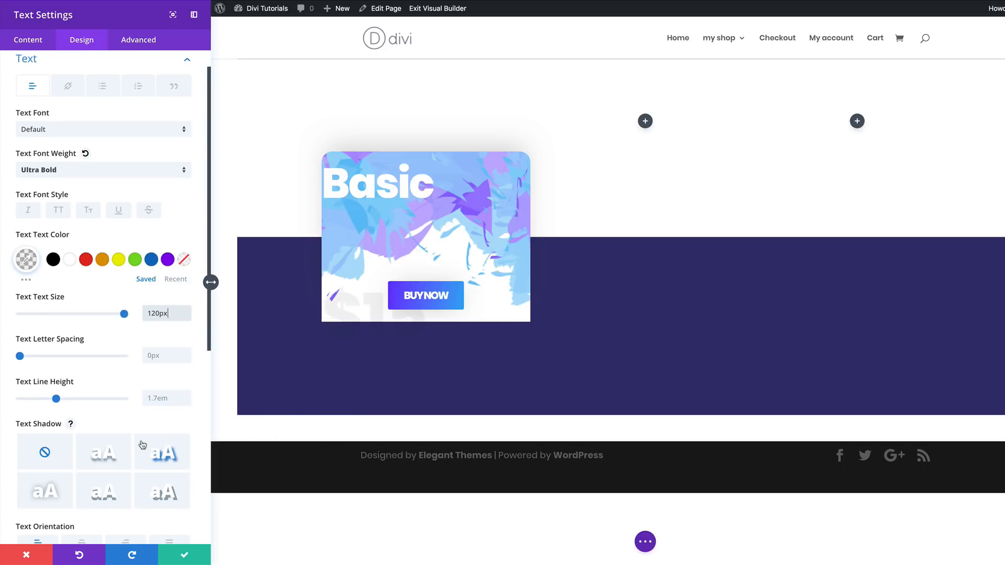
{"action": "scroll", "coordinate": [151, 395], "scroll_direction": "down", "scroll_amount": 1}
{"action": "left_click", "coordinate": [152, 396]}
{"action": "type", "text": "1em"}
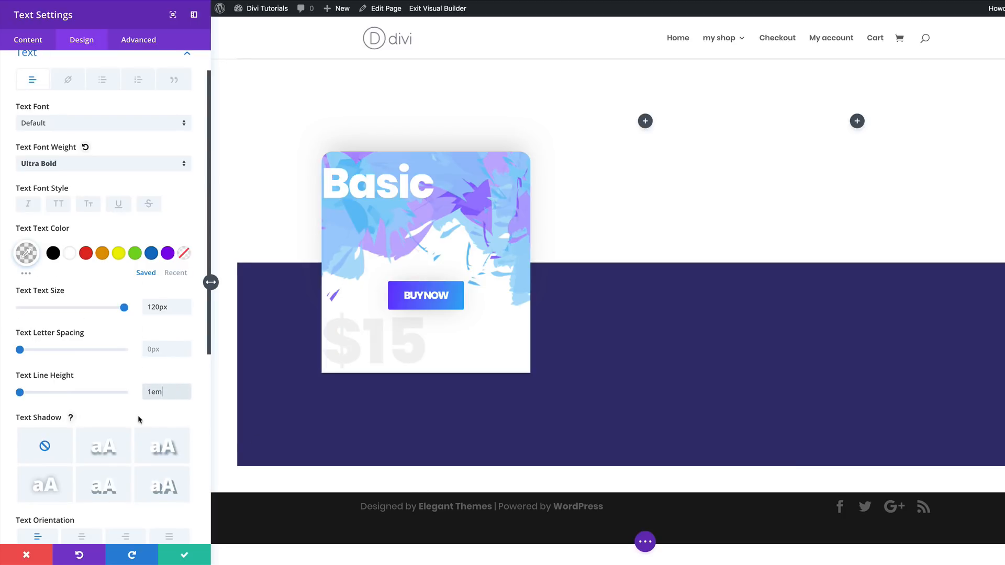
- Give the "$15" module custom padding of 100px on top and bottom, linked, and 80px on the left
{"action": "scroll", "coordinate": [137, 415], "scroll_direction": "down", "scroll_amount": 6}
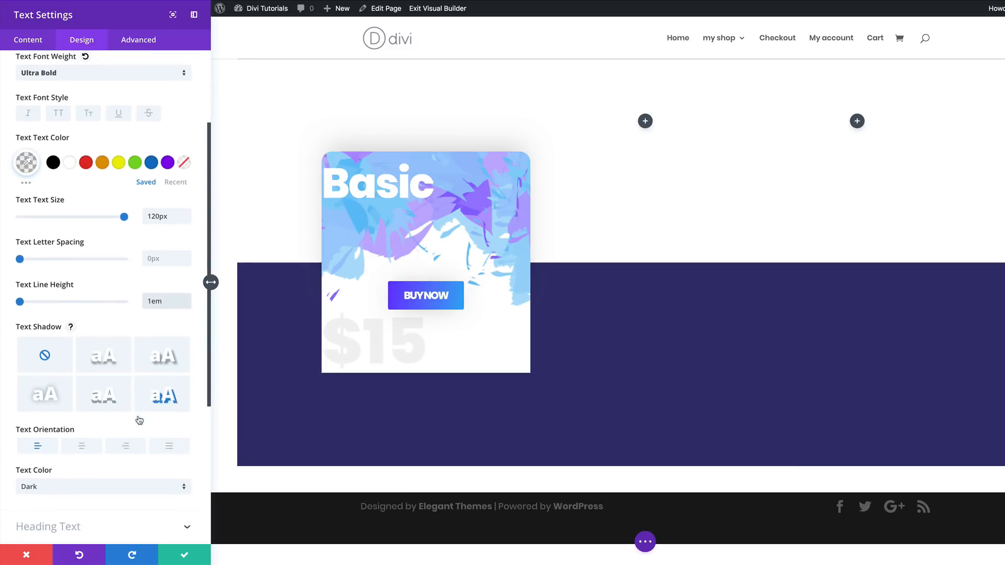
{"action": "left_click", "coordinate": [47, 353]}
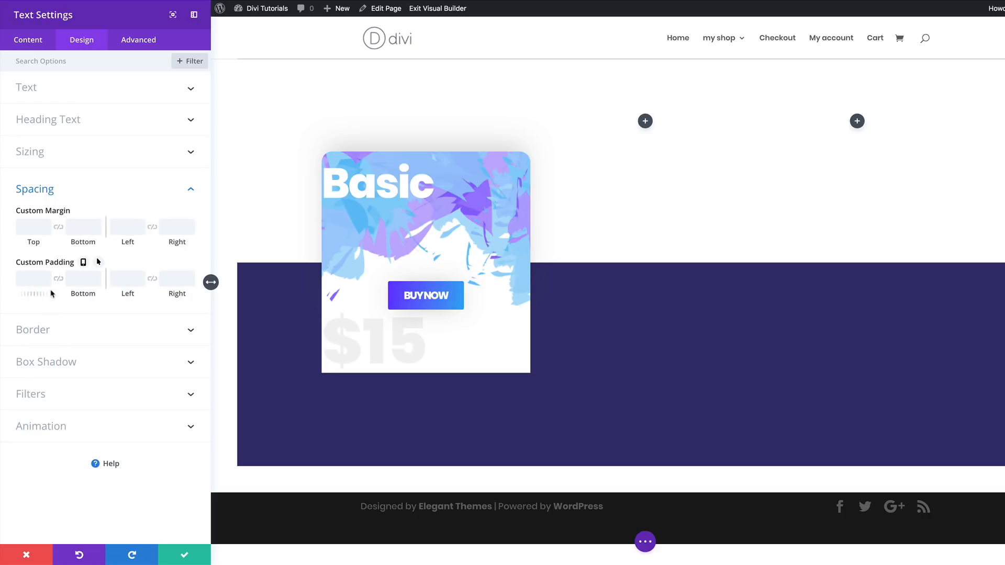
{"action": "left_click", "coordinate": [32, 278]}
{"action": "type", "text": "100"}
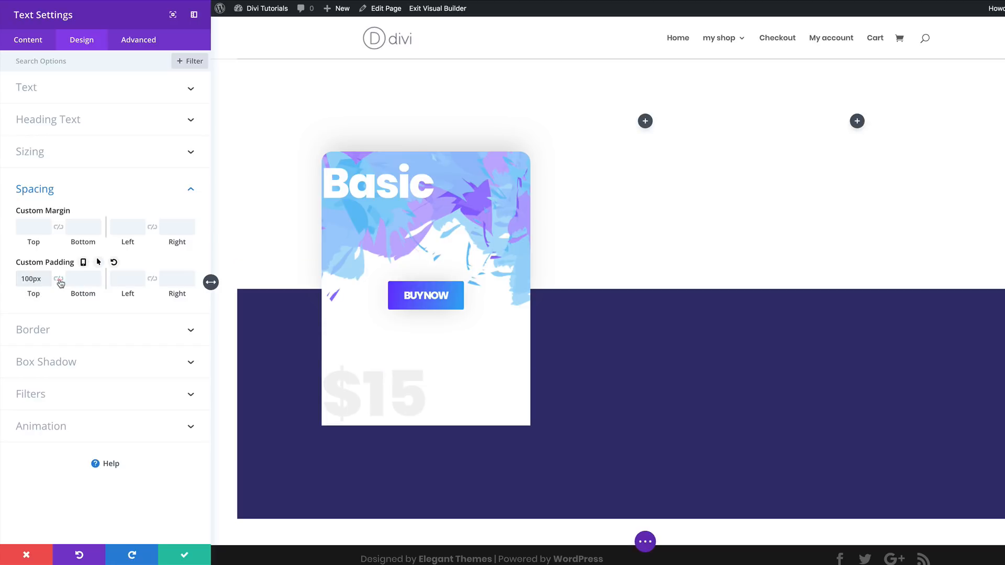
{"action": "left_click", "coordinate": [60, 280]}
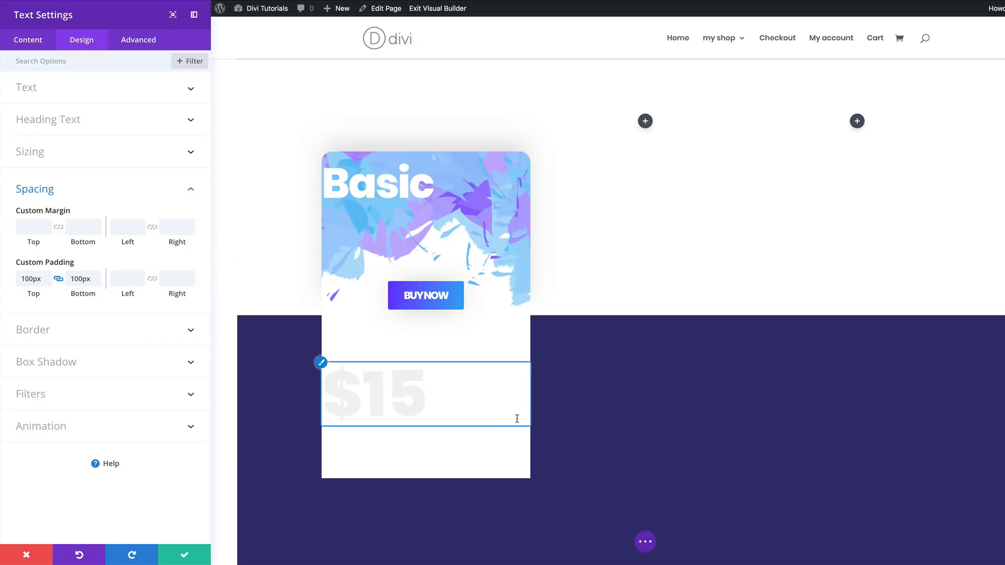
{"action": "left_click", "coordinate": [124, 281]}
{"action": "type", "text": "80"}
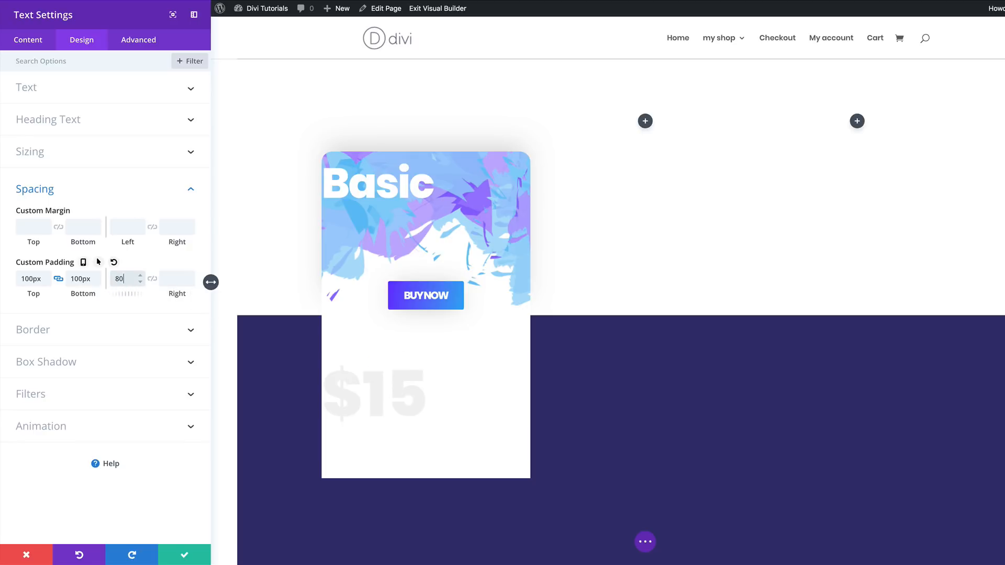
{"action": "type", "text": "px"}
- Unlink the "$15" module's rounded corners and set the bottom-left and bottom-right radii to 30px
{"action": "left_click", "coordinate": [47, 336]}
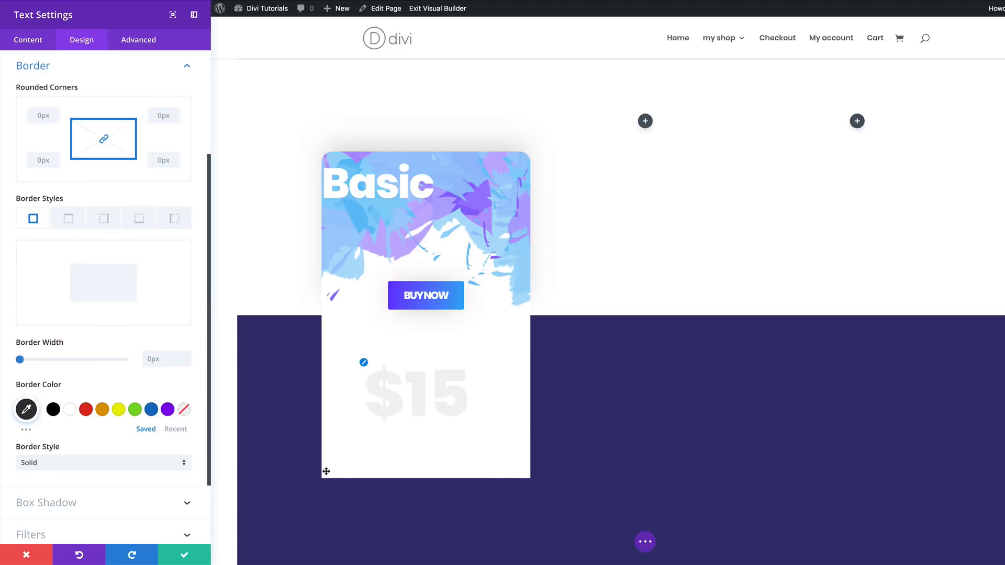
{"action": "left_click", "coordinate": [104, 140]}
{"action": "left_click", "coordinate": [42, 161]}
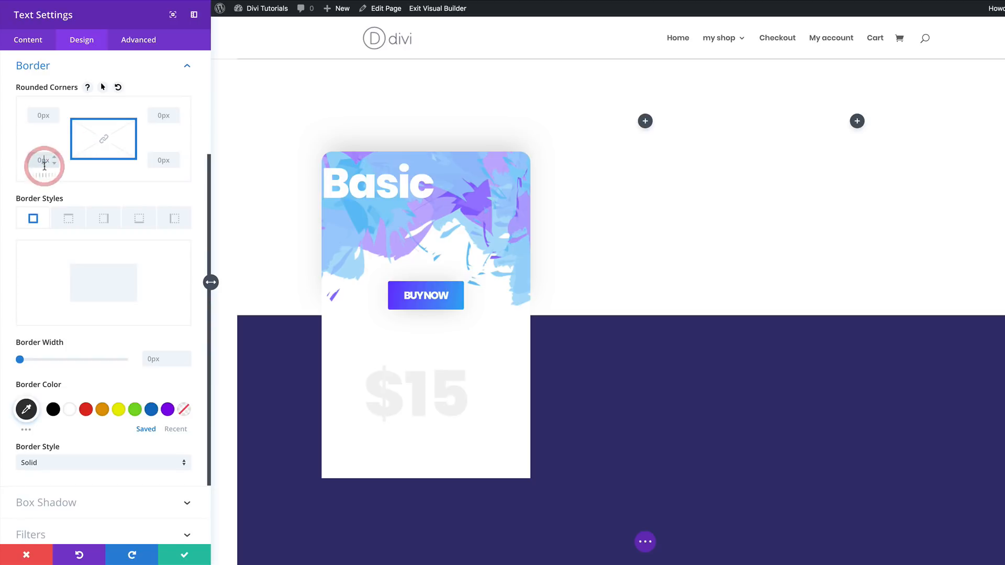
{"action": "type", "text": "20"}
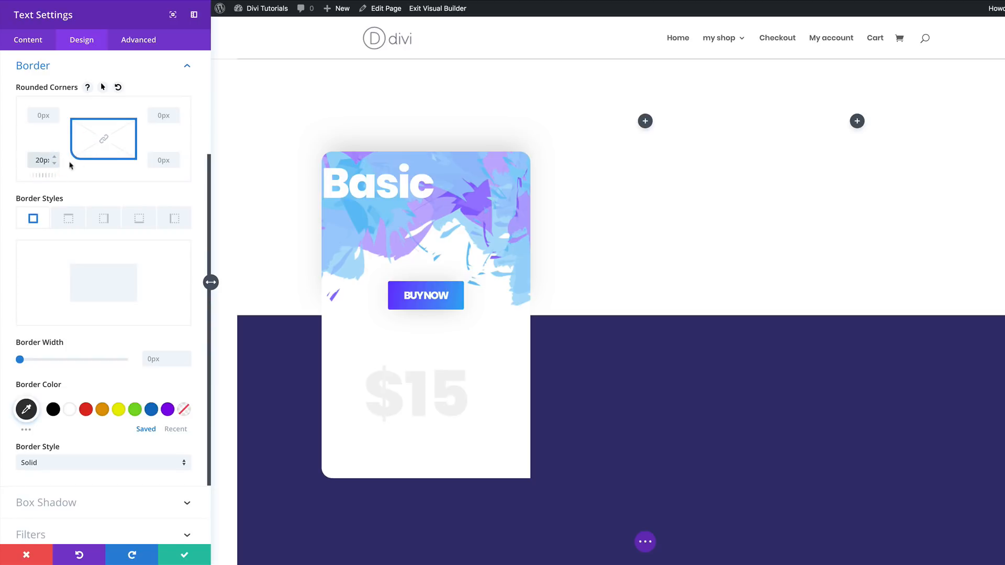
{"action": "left_click", "coordinate": [161, 158]}
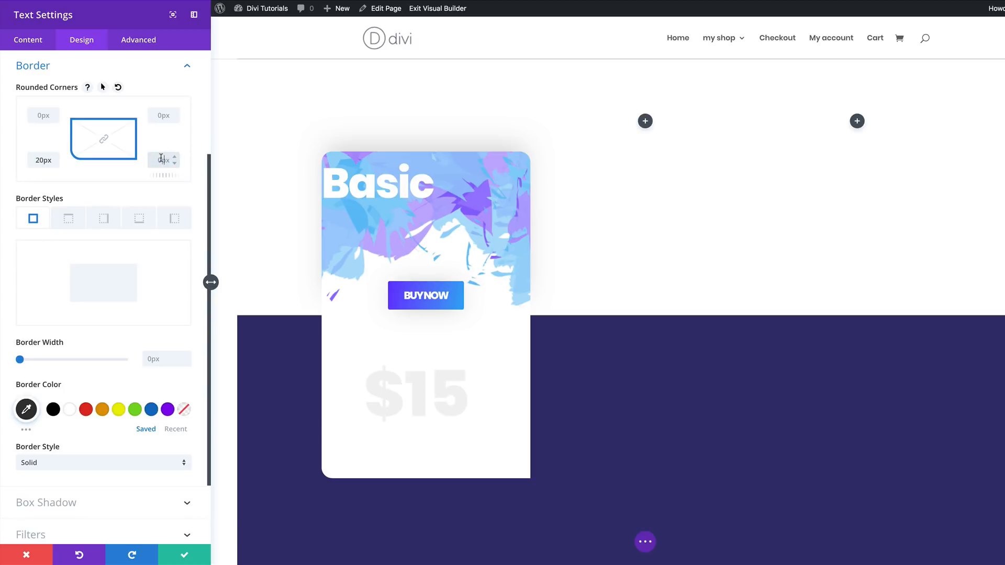
{"action": "type", "text": "20"}
{"action": "left_click_drag", "start_coordinate": [39, 160], "coordinate": [26, 161]}
{"action": "type", "text": "3"}
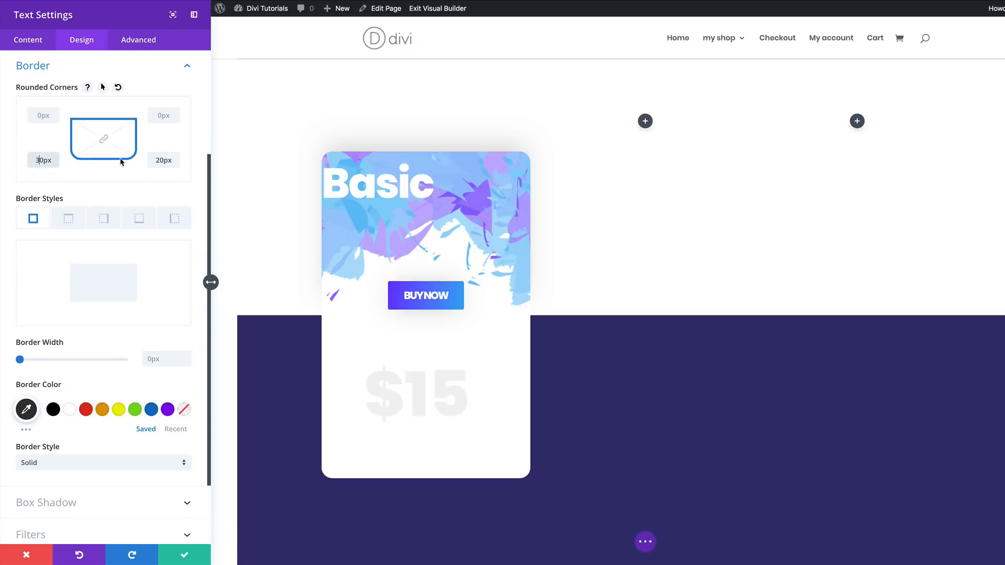
{"action": "left_click_drag", "start_coordinate": [160, 160], "coordinate": [150, 158]}
{"action": "type", "text": "3"}
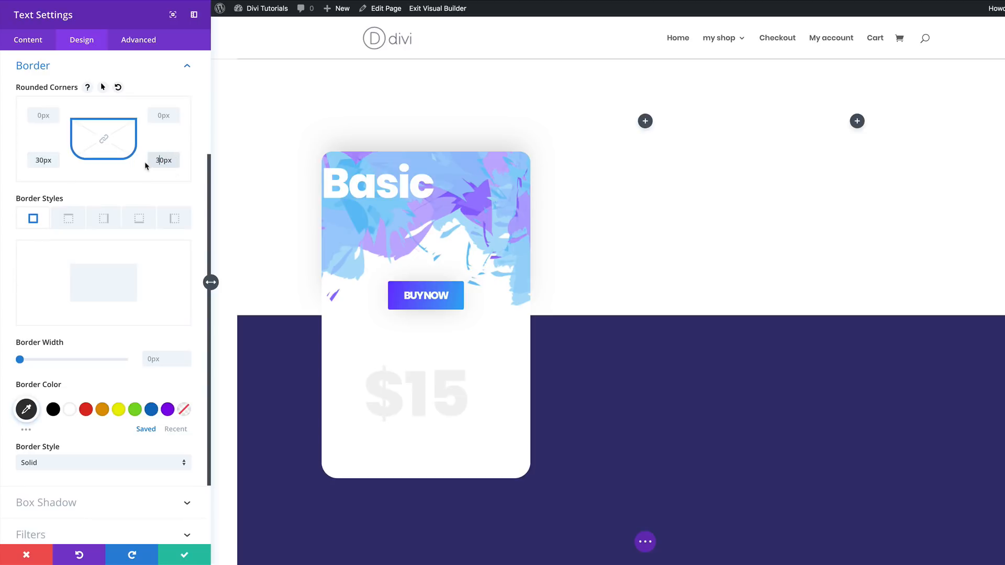
- Apply the soft all-around box shadow preset to the "$15" module and set its blur strength to 80px
{"action": "scroll", "coordinate": [95, 480], "scroll_direction": "down", "scroll_amount": 1}
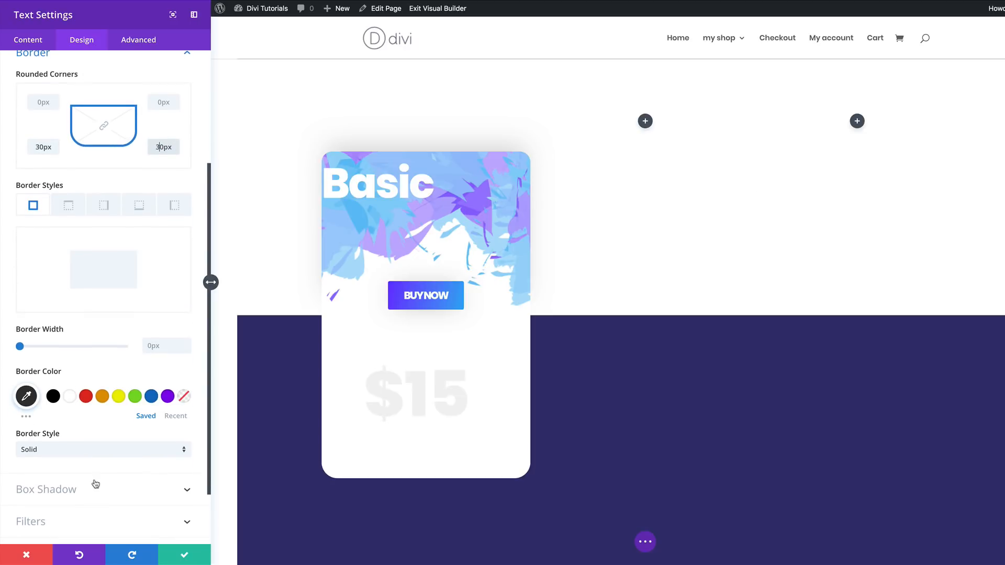
{"action": "left_click", "coordinate": [68, 489]}
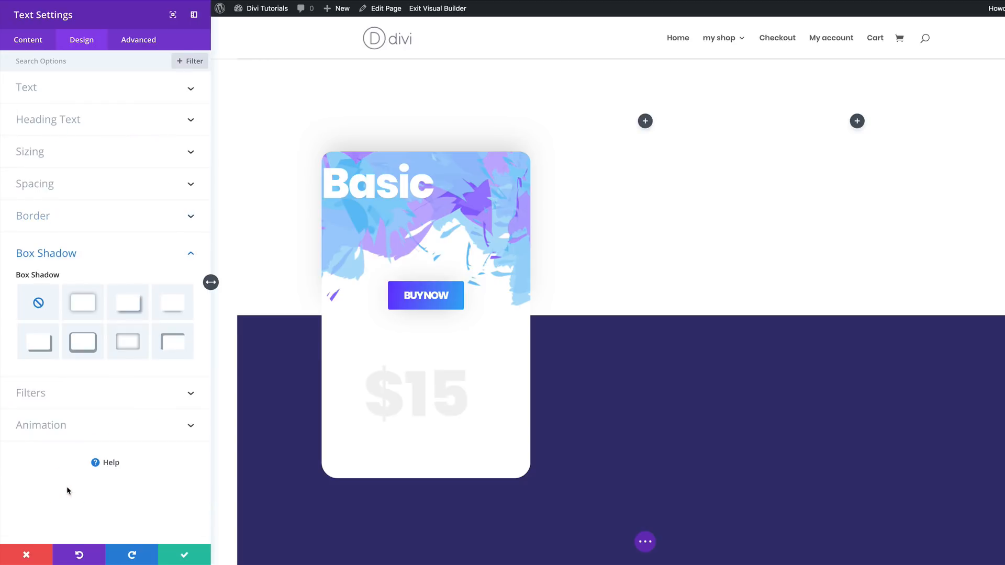
{"action": "left_click", "coordinate": [84, 309]}
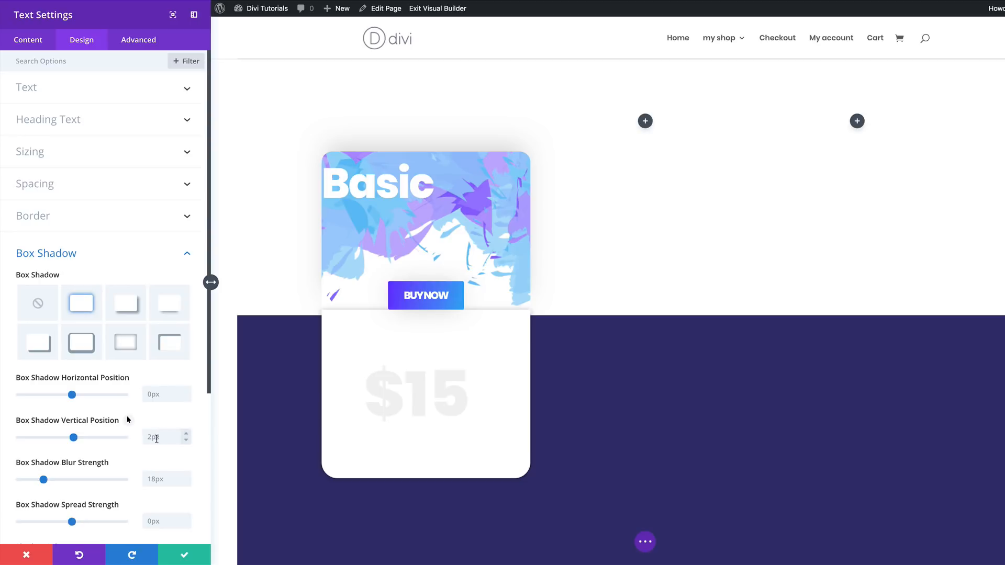
{"action": "scroll", "coordinate": [128, 420], "scroll_direction": "down", "scroll_amount": 1}
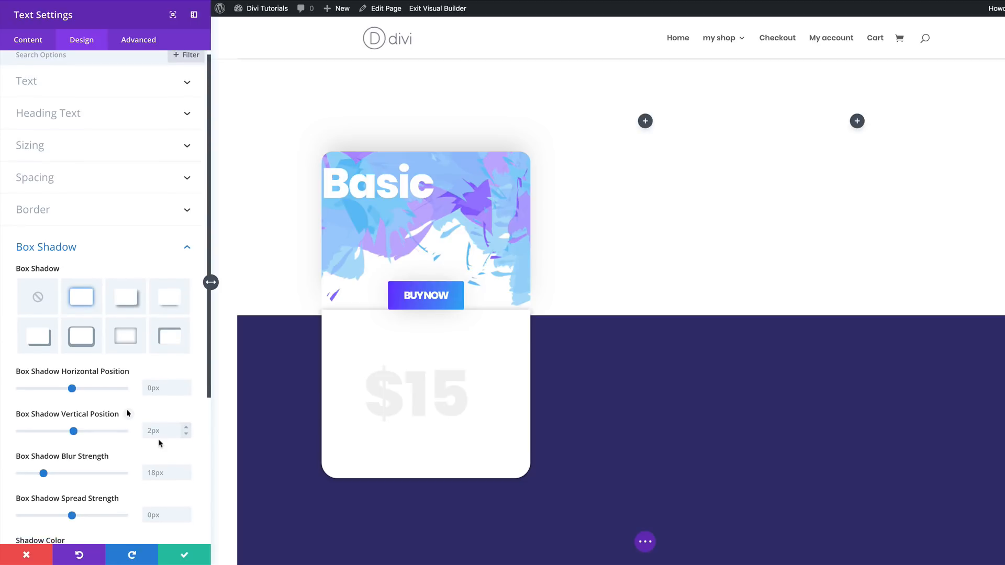
{"action": "scroll", "coordinate": [159, 440], "scroll_direction": "down", "scroll_amount": 1}
{"action": "left_click_drag", "start_coordinate": [165, 442], "coordinate": [116, 424]}
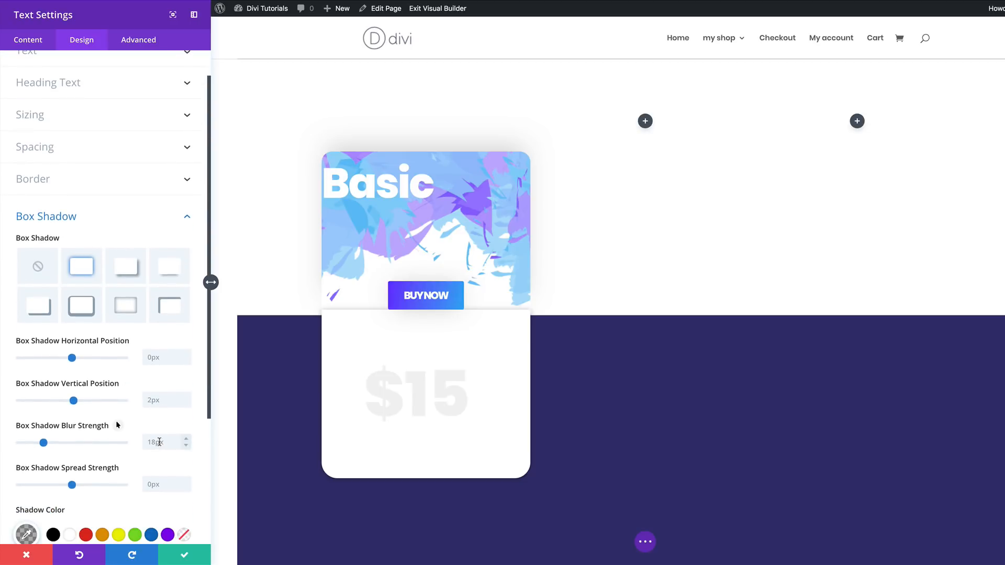
{"action": "type", "text": "8"}
{"action": "scroll", "coordinate": [117, 424], "scroll_direction": "down", "scroll_amount": 1}
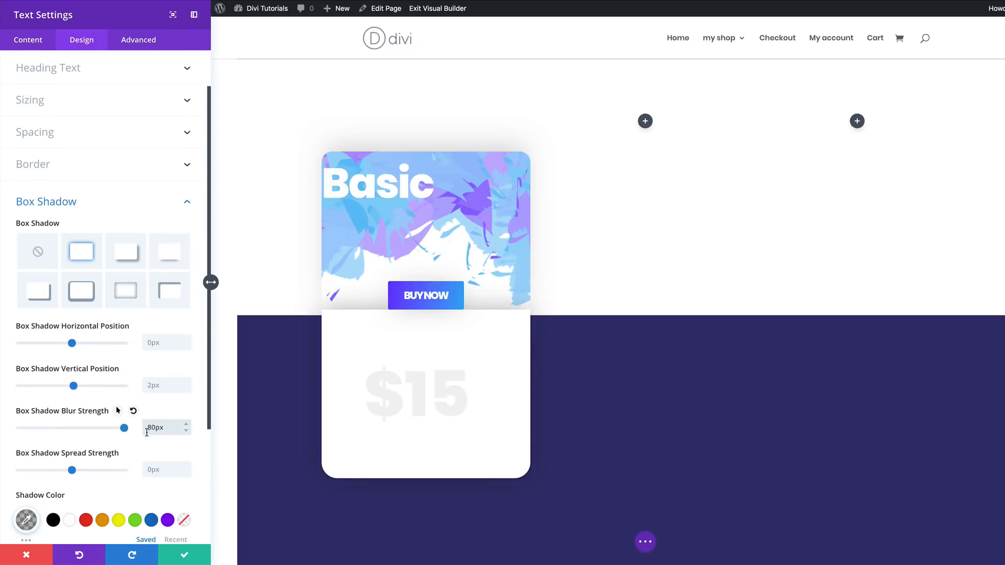
- Set the box shadow color to rgba(0,0,0,0.21) and save the "$15" module's settings
{"action": "scroll", "coordinate": [127, 446], "scroll_direction": "down", "scroll_amount": 3}
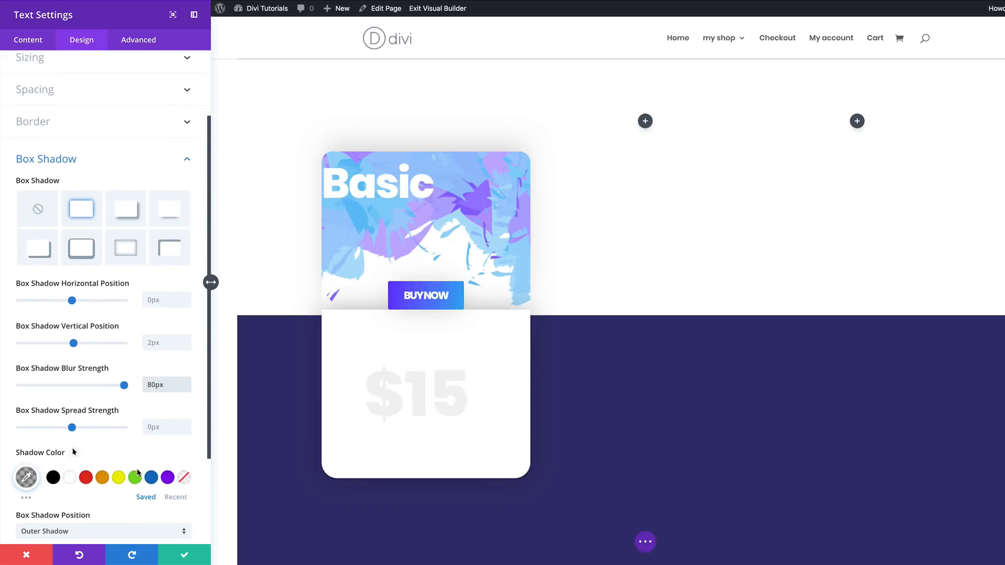
{"action": "left_click", "coordinate": [24, 457]}
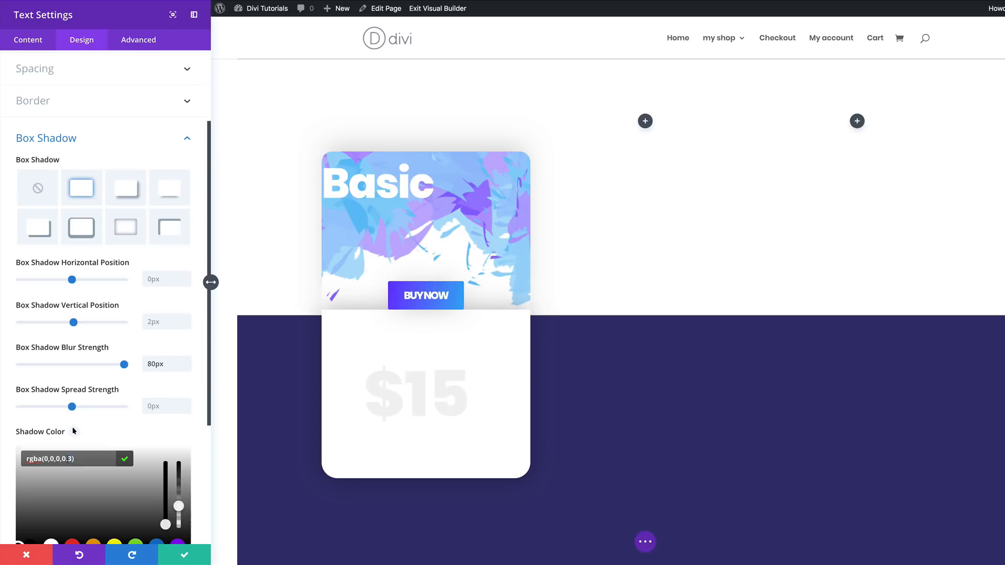
{"action": "type", "text": "21"}
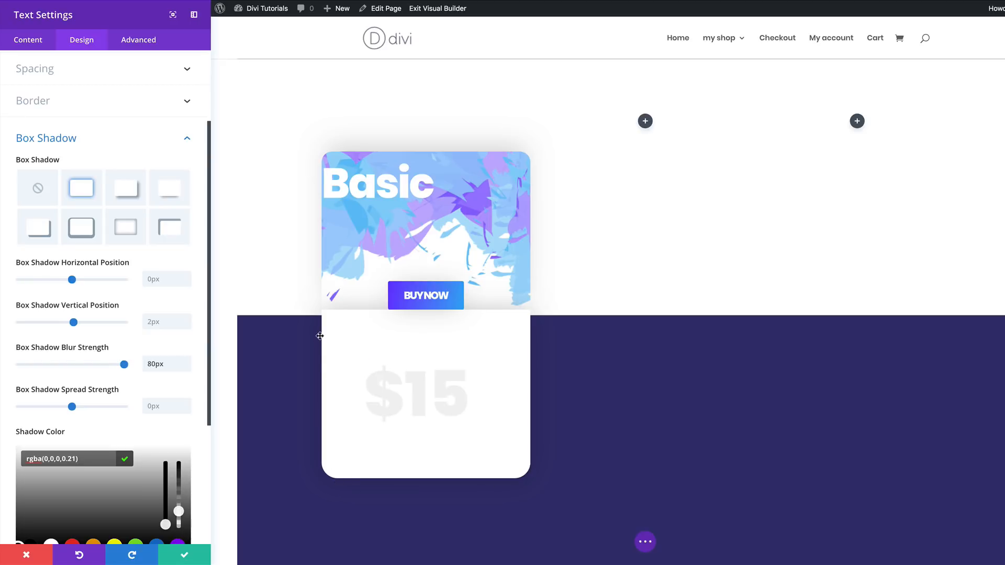
{"action": "scroll", "coordinate": [90, 417], "scroll_direction": "down", "scroll_amount": 4}
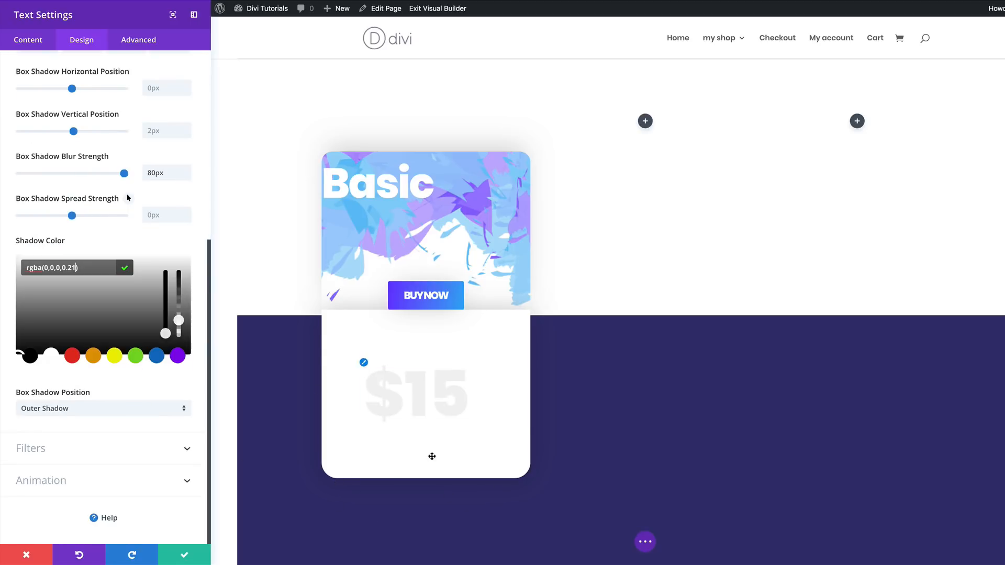
{"action": "left_click", "coordinate": [186, 555]}
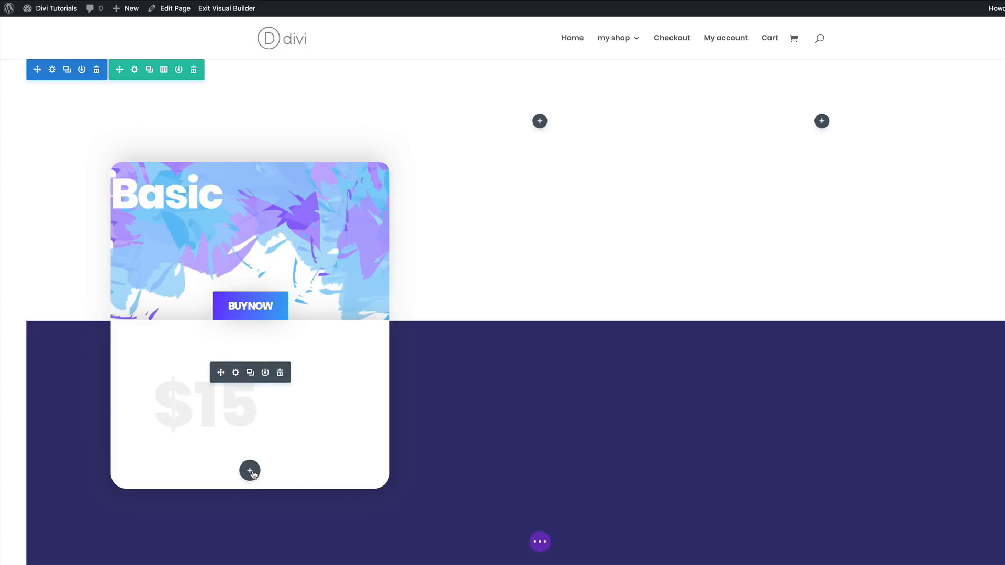
- Insert another Text module directly below the large "$15" price module
{"action": "left_click", "coordinate": [250, 471]}
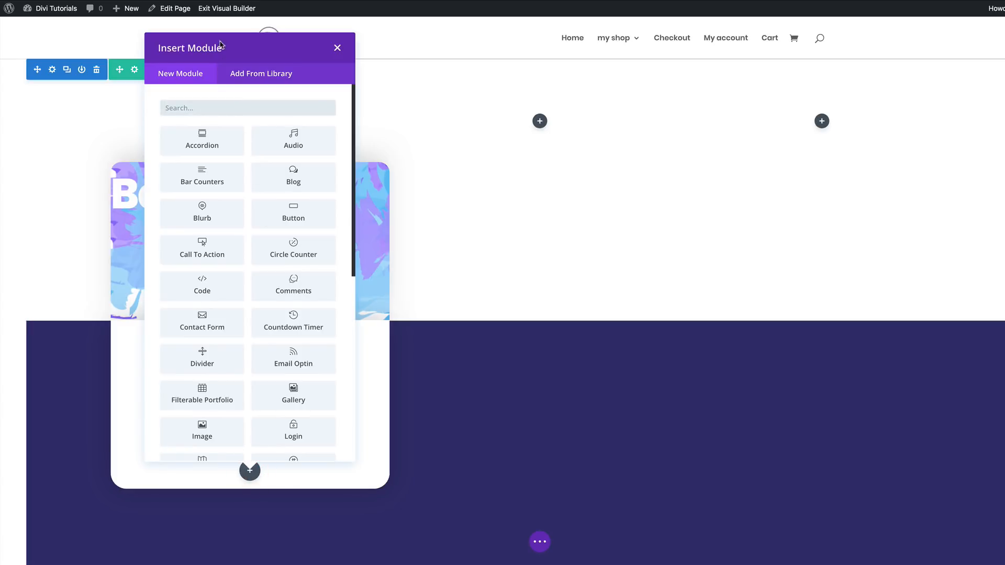
{"action": "left_click", "coordinate": [232, 108]}
{"action": "type", "text": "text"}
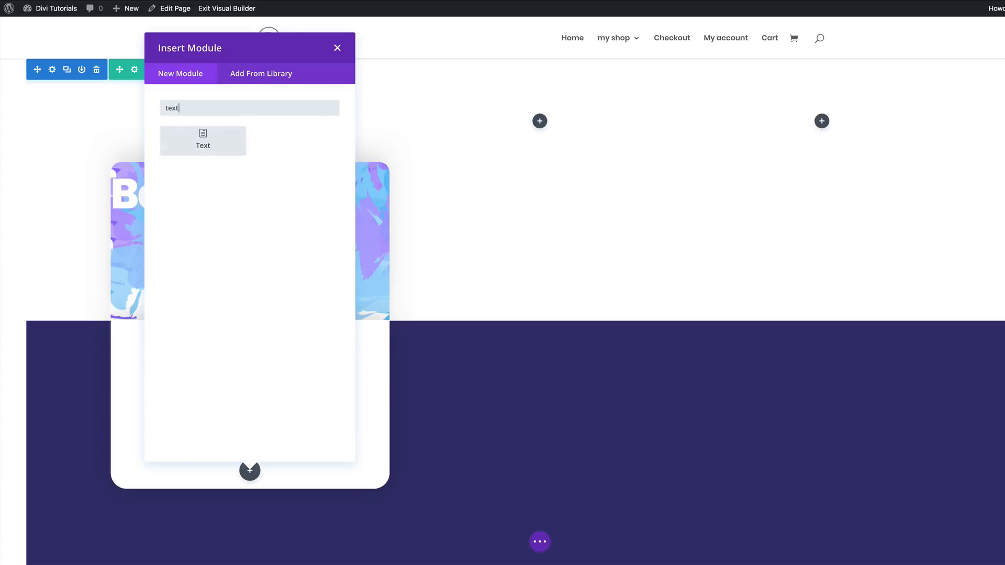
{"action": "left_click", "coordinate": [204, 137]}
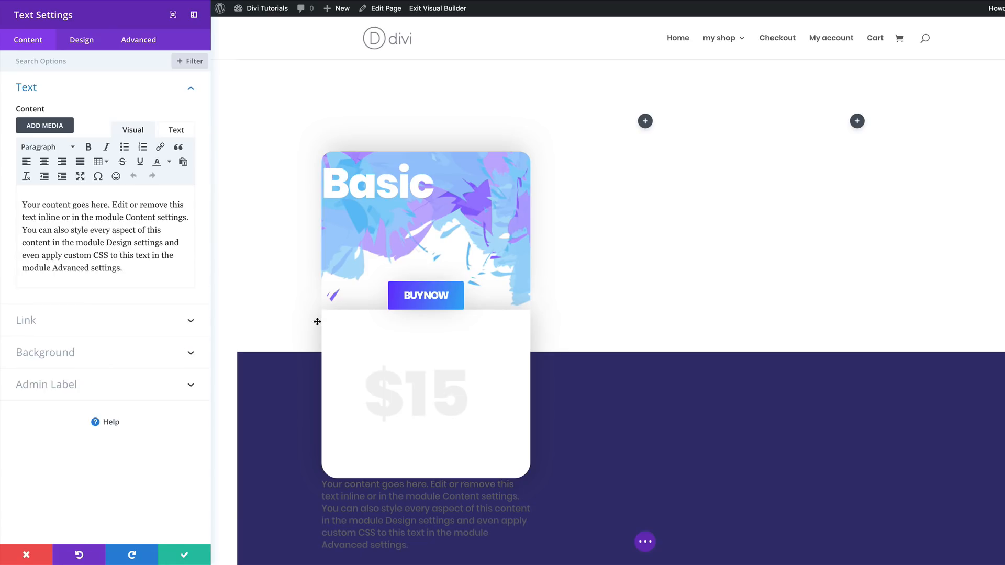
- Replace the placeholder content of the Text module below the card with "$15"
{"action": "left_click_drag", "start_coordinate": [126, 269], "coordinate": [23, 199]}
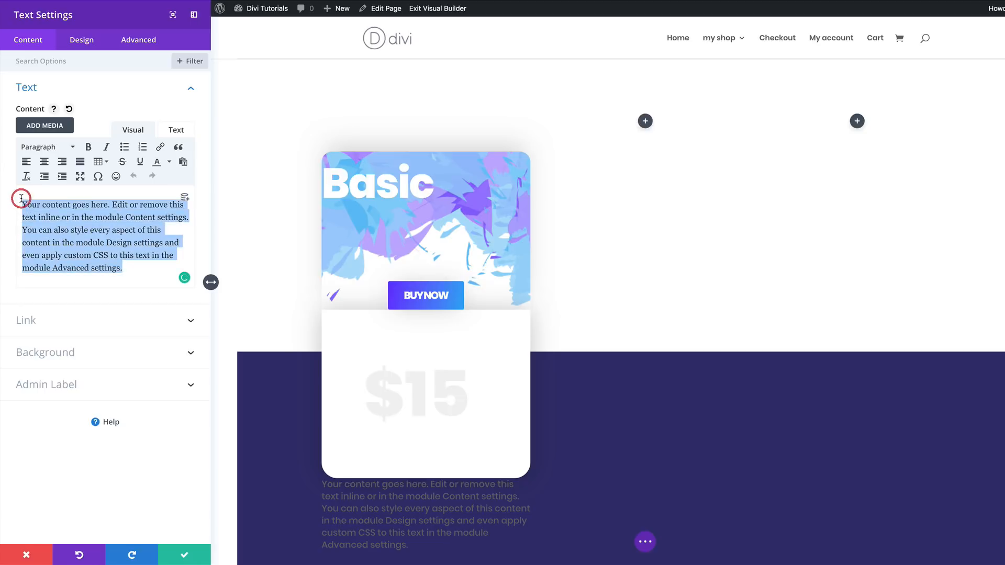
{"action": "type", "text": "$"}
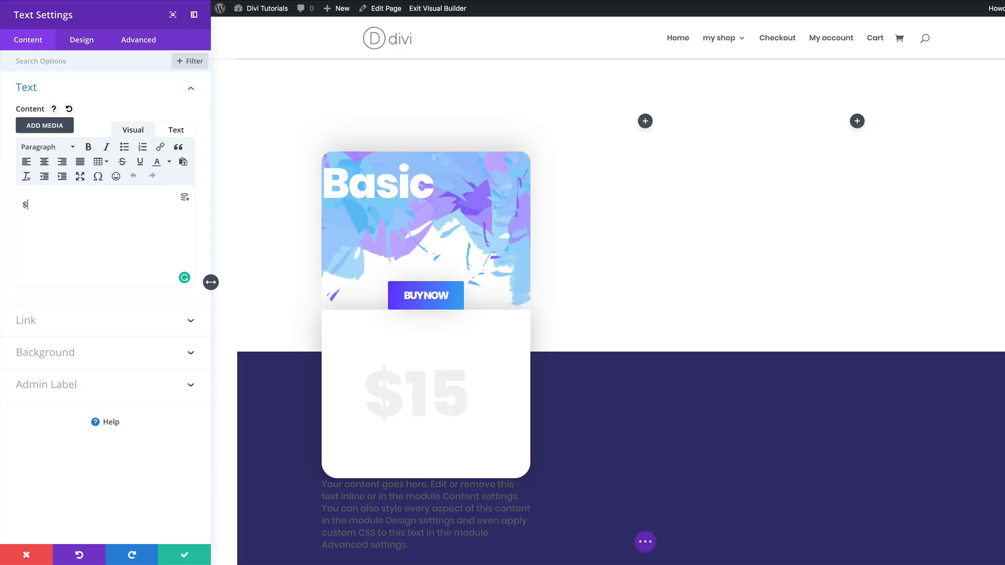
{"action": "type", "text": "15"}
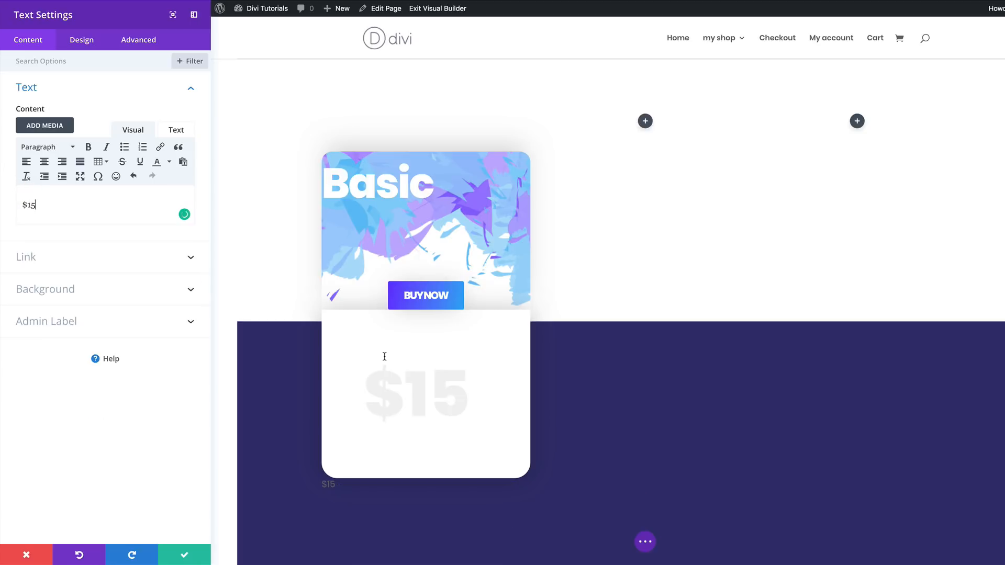
{"action": "left_click", "coordinate": [321, 478]}
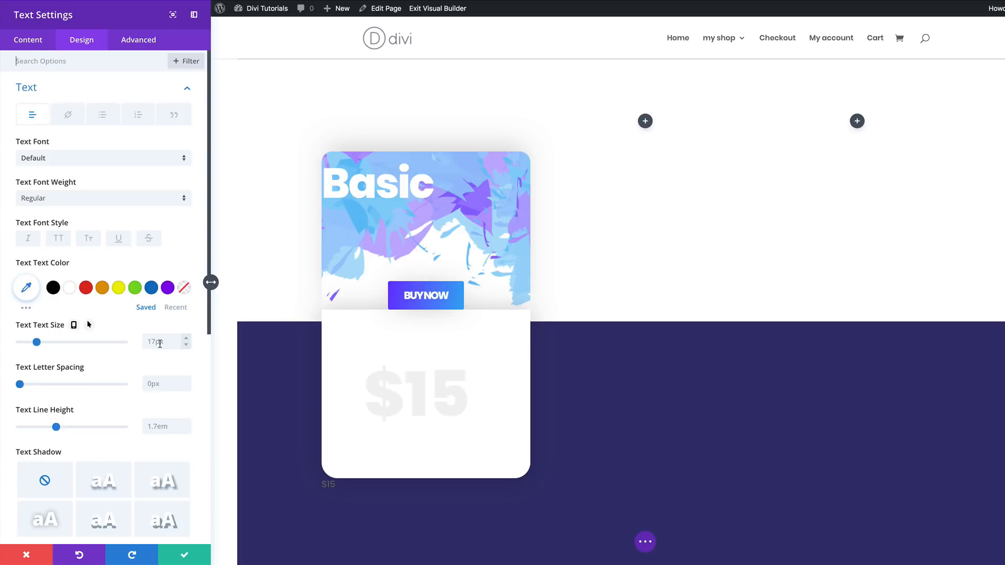
- Style the new "$15" text as 50px, black (#000000) and Ultra Bold with a 1em line height
{"action": "left_click", "coordinate": [159, 344]}
{"action": "type", "text": "50px"}
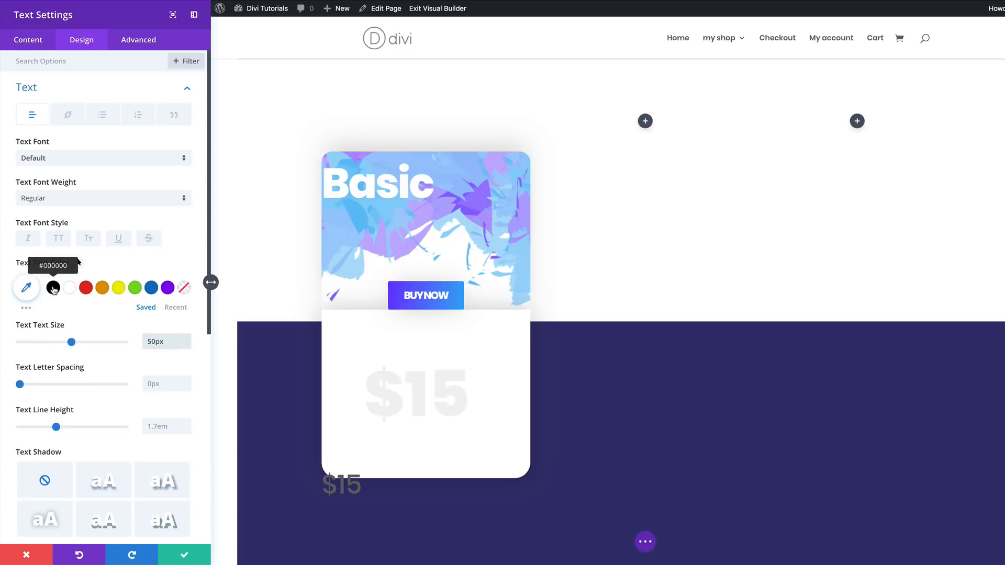
{"action": "left_click", "coordinate": [53, 288]}
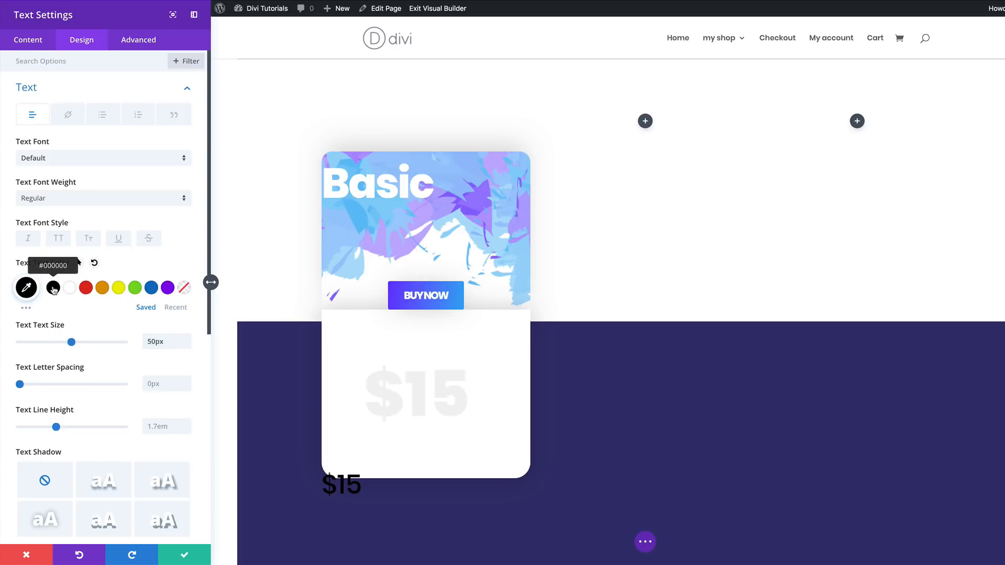
{"action": "left_click", "coordinate": [59, 199]}
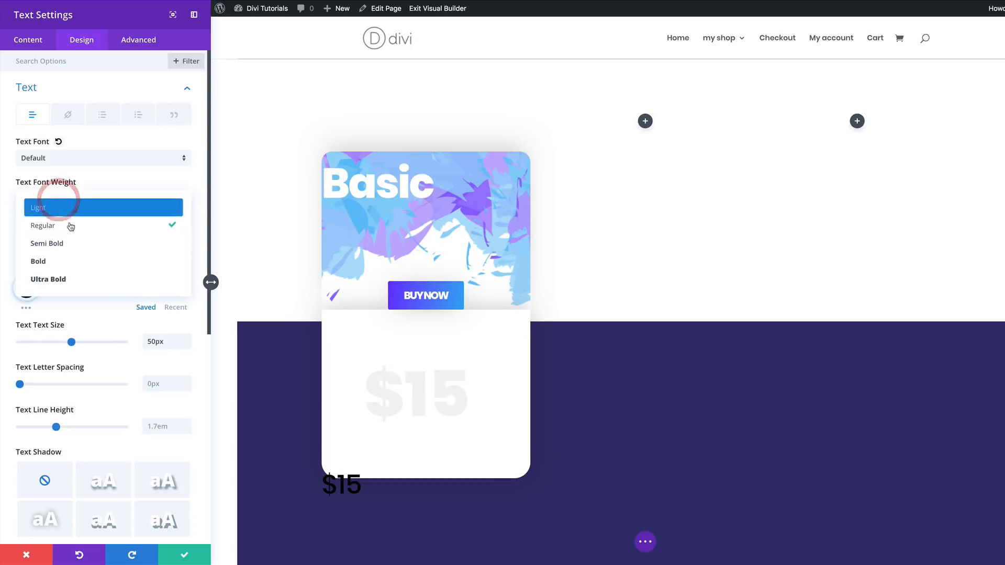
{"action": "left_click", "coordinate": [53, 279]}
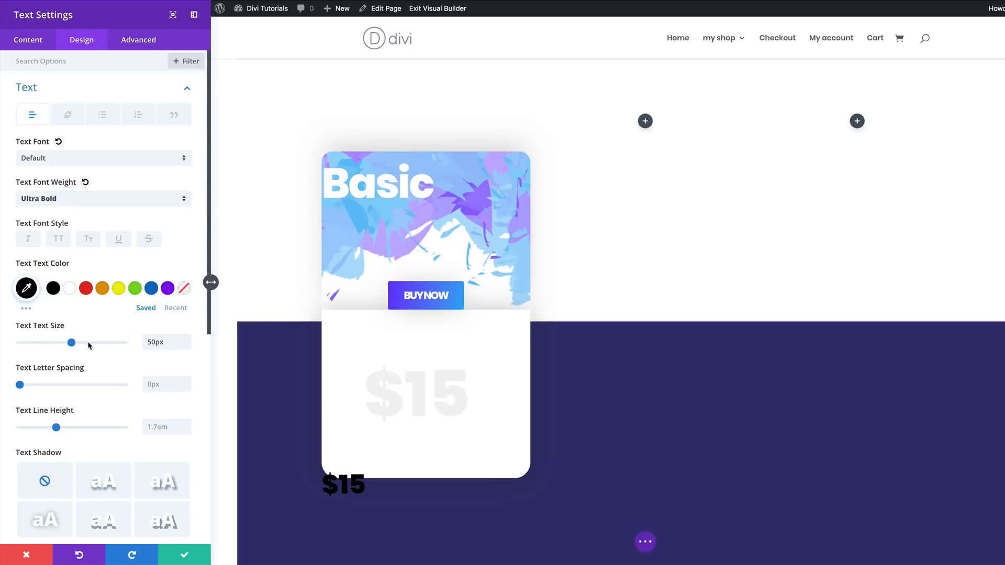
{"action": "left_click", "coordinate": [155, 429]}
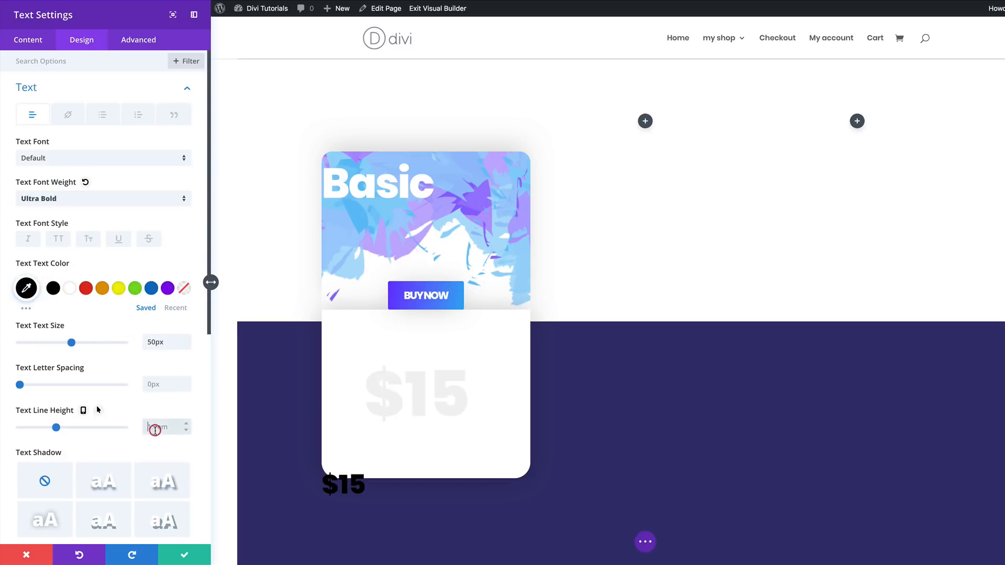
{"action": "type", "text": "1em"}
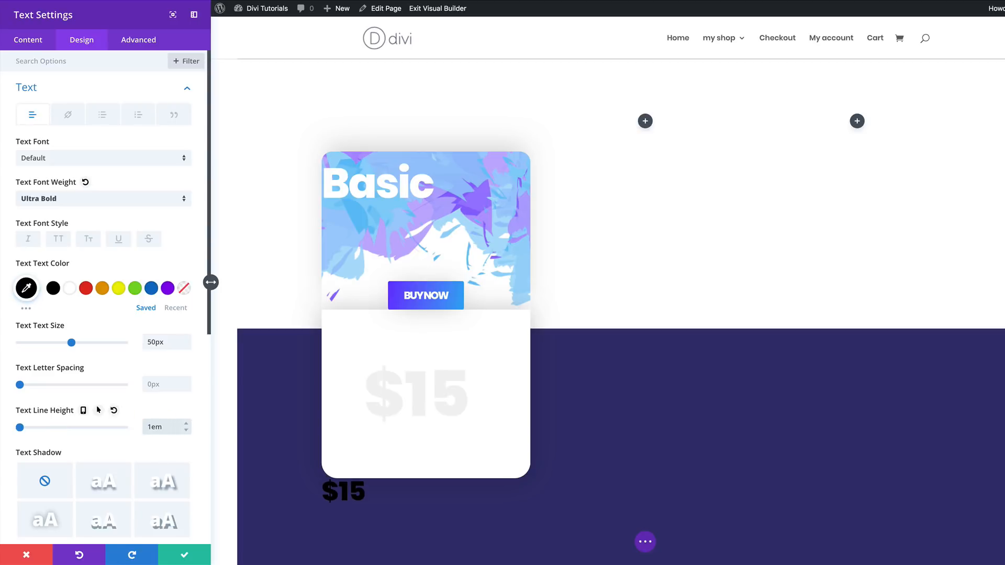
- Set the small "$15" module's top margin to -180px so it overlaps the large faint price
{"action": "scroll", "coordinate": [132, 387], "scroll_direction": "down", "scroll_amount": 3}
{"action": "scroll", "coordinate": [132, 387], "scroll_direction": "down", "scroll_amount": 5}
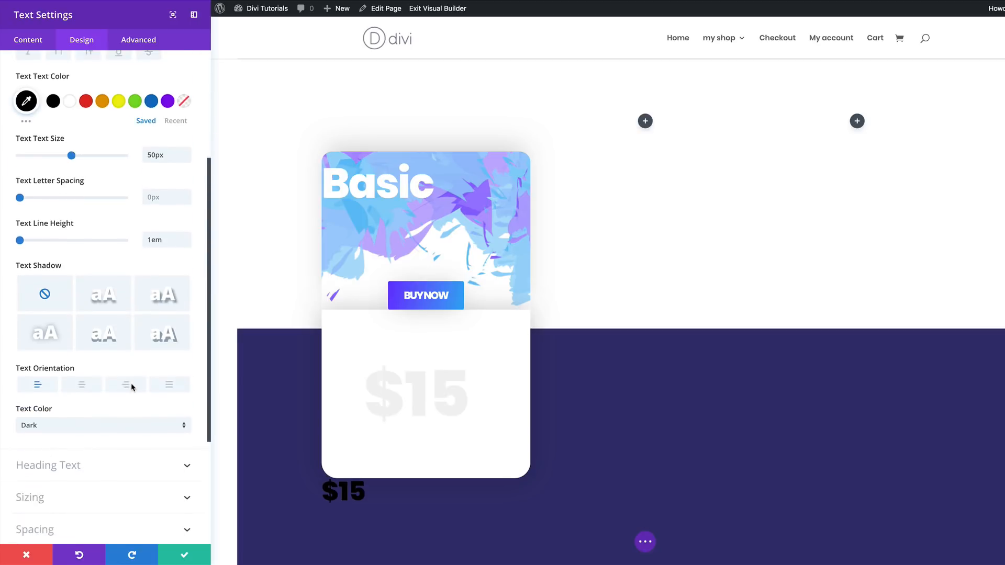
{"action": "left_click", "coordinate": [46, 376]}
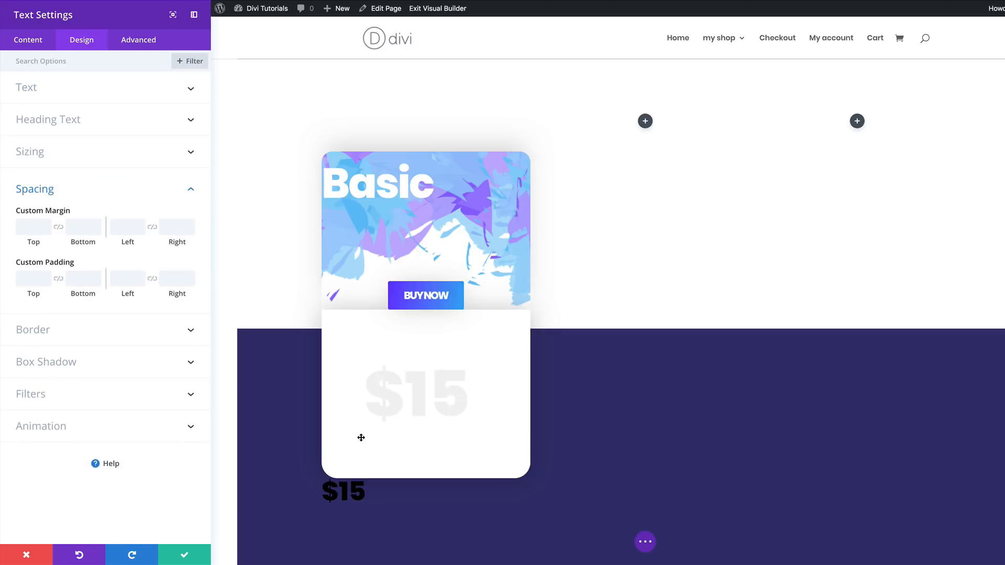
{"action": "left_click", "coordinate": [31, 227]}
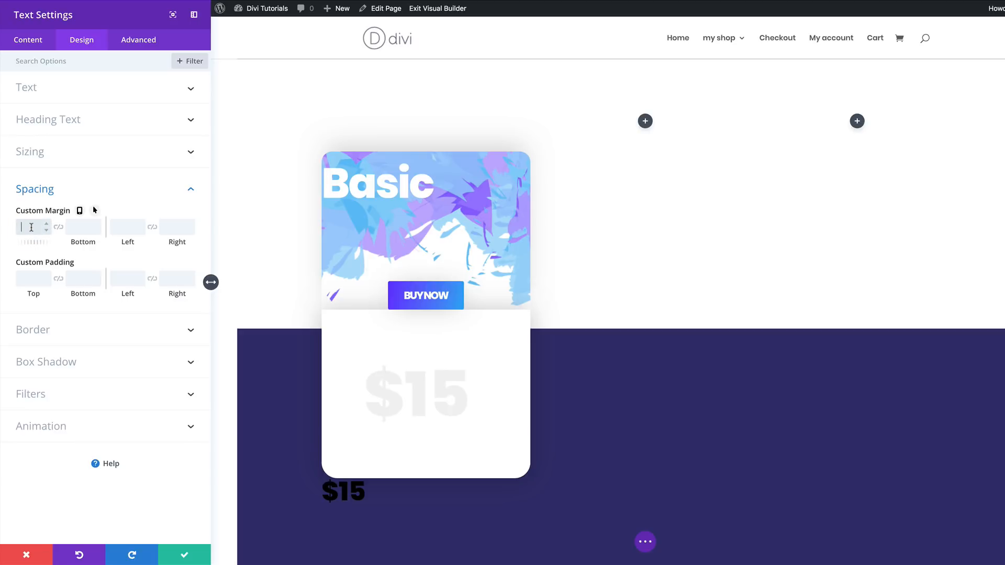
{"action": "type", "text": "-180px"}
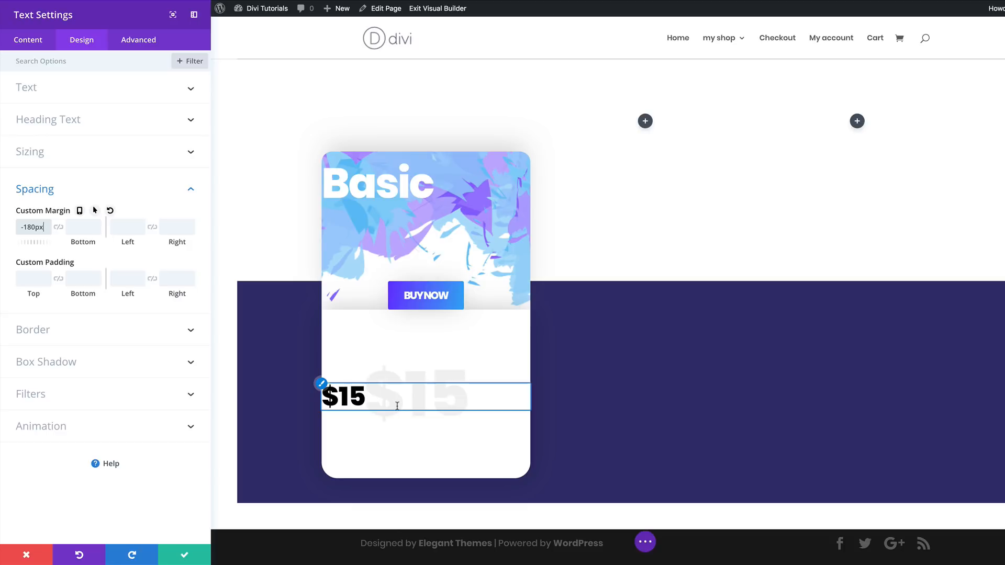
- Enable responsive margins for the small "$15" module, set its tablet bottom margin to 180px, and check the phone margin
{"action": "left_click", "coordinate": [80, 210]}
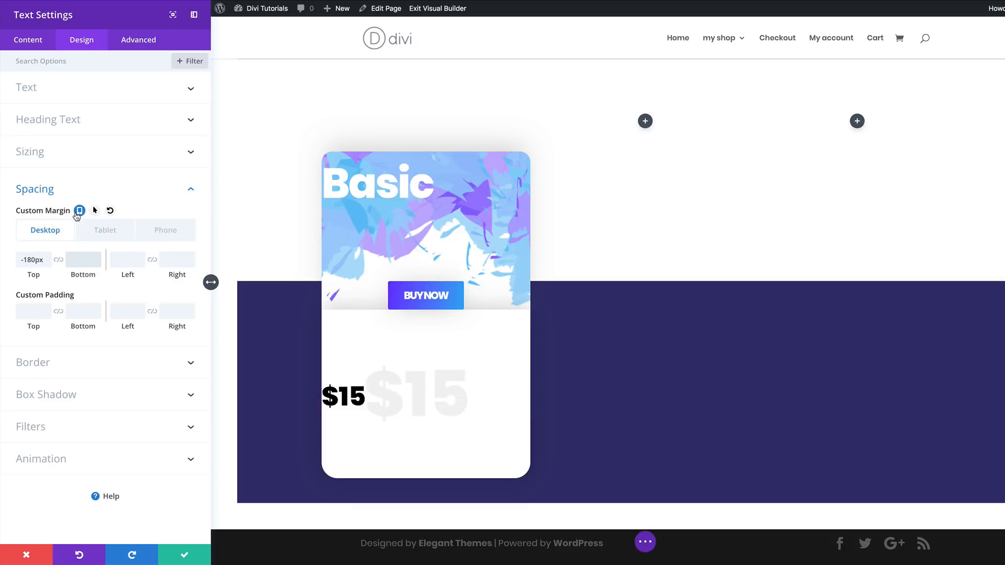
{"action": "left_click", "coordinate": [113, 232]}
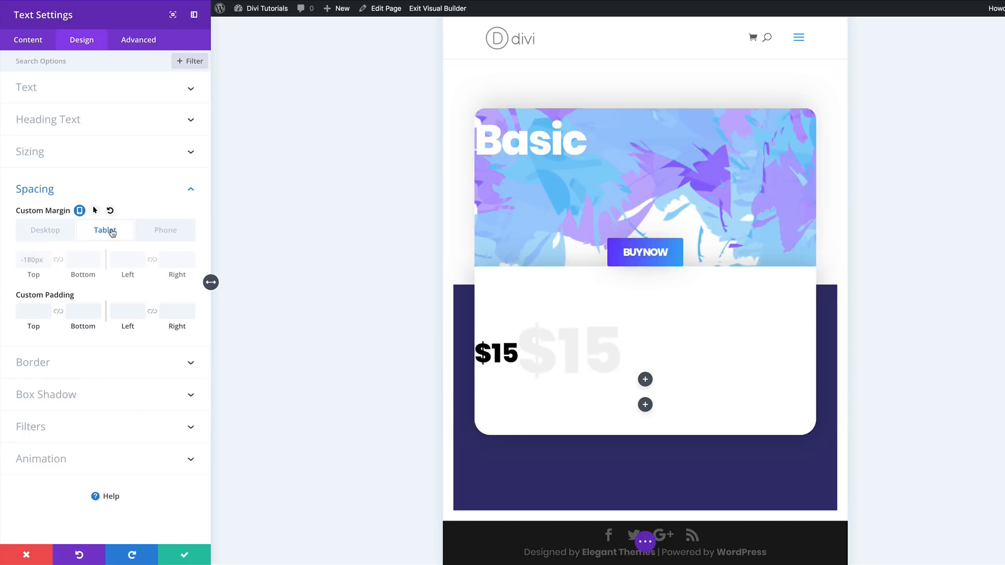
{"action": "left_click", "coordinate": [79, 260]}
{"action": "type", "text": "180px"}
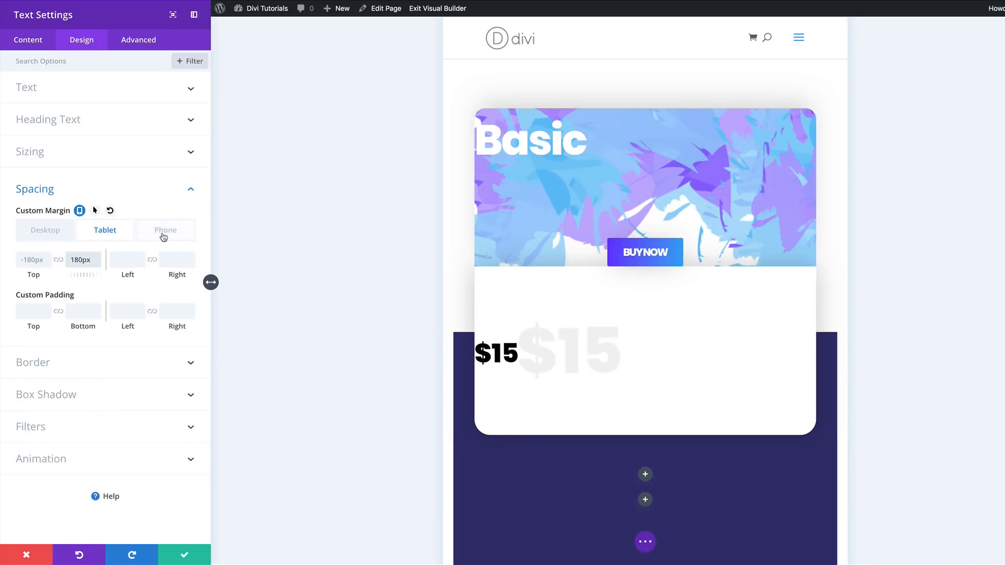
{"action": "left_click", "coordinate": [166, 231]}
{"action": "left_click", "coordinate": [76, 260]}
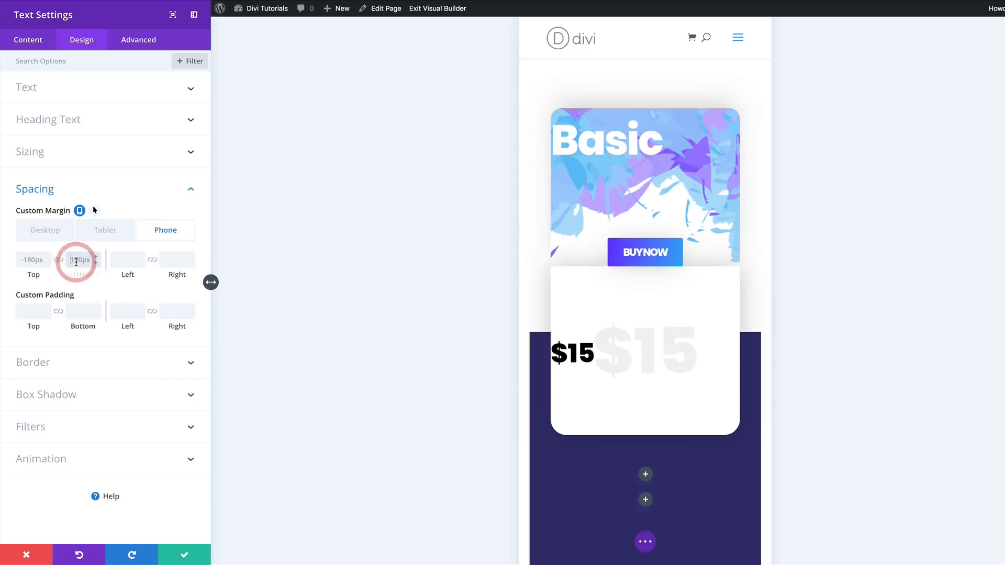
- Give the small "$15" module a desktop left padding of 100px and save its settings
{"action": "left_click", "coordinate": [54, 232]}
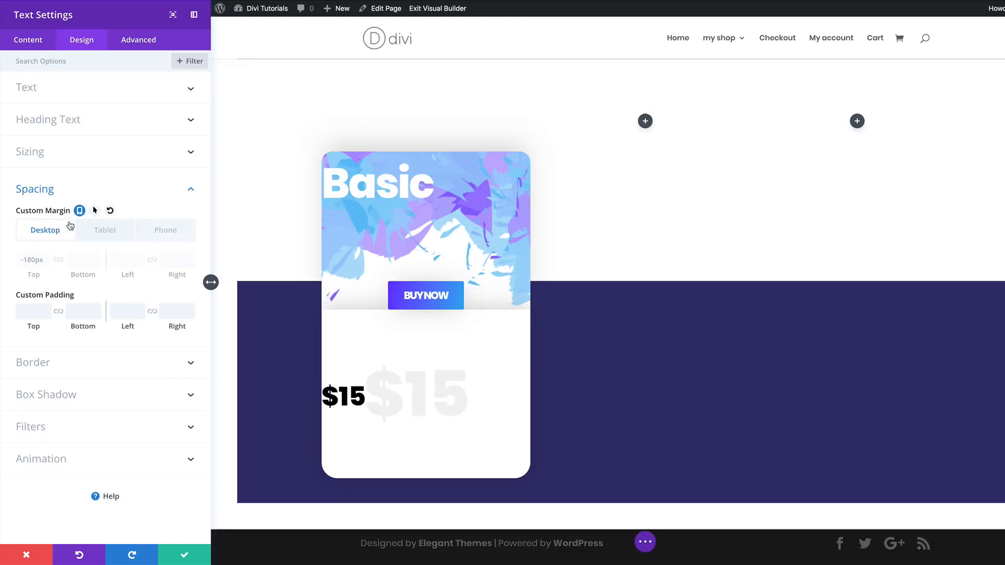
{"action": "left_click", "coordinate": [127, 314]}
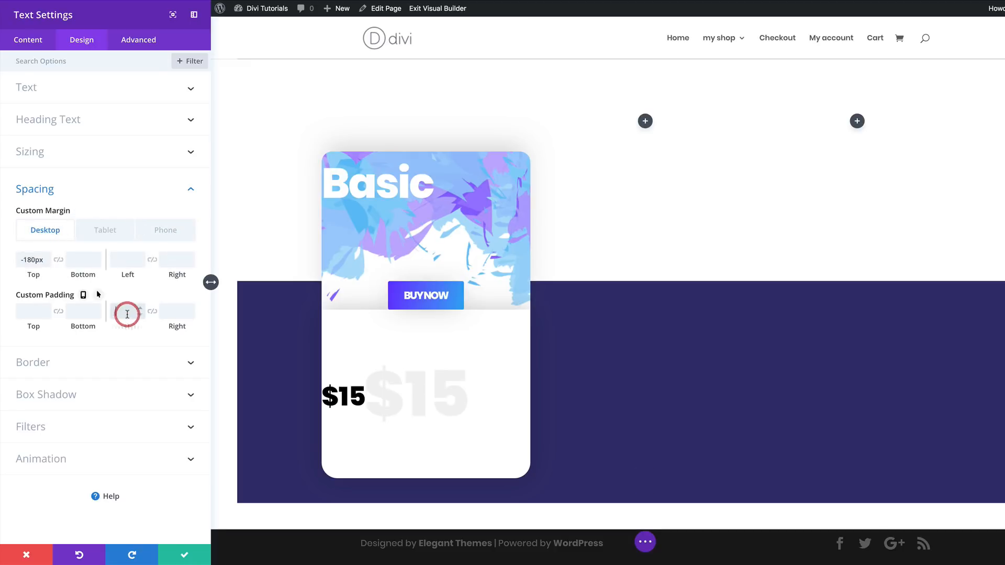
{"action": "type", "text": "100px"}
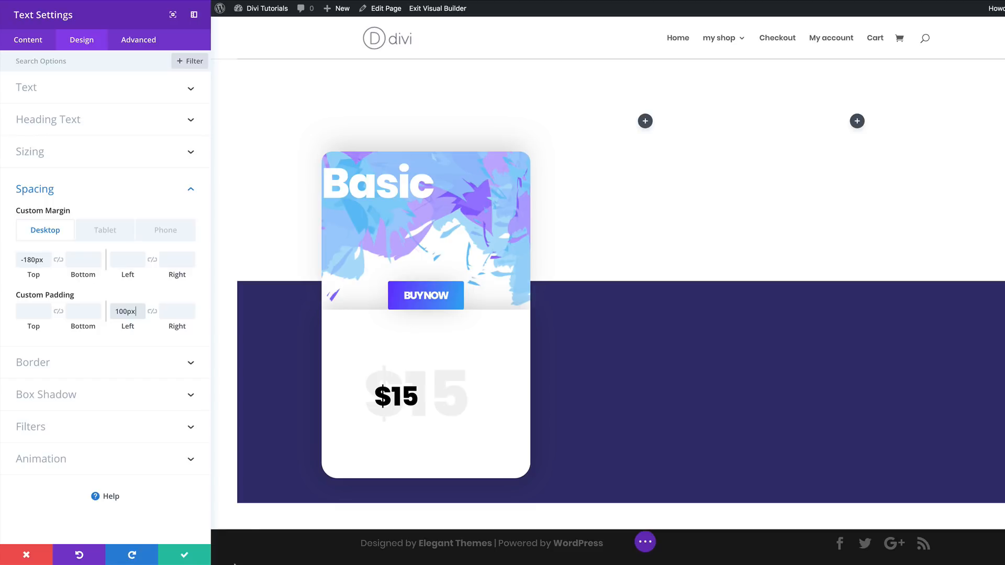
{"action": "left_click", "coordinate": [185, 556]}
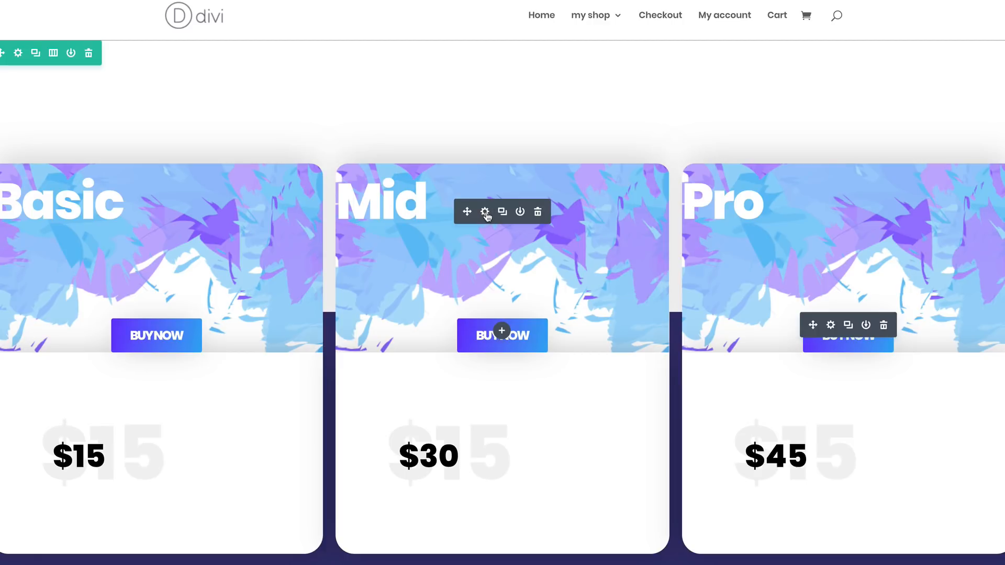
- Replace the "Mid" title module's background image with the pink paint pattern from the media library
{"action": "left_click", "coordinate": [486, 213]}
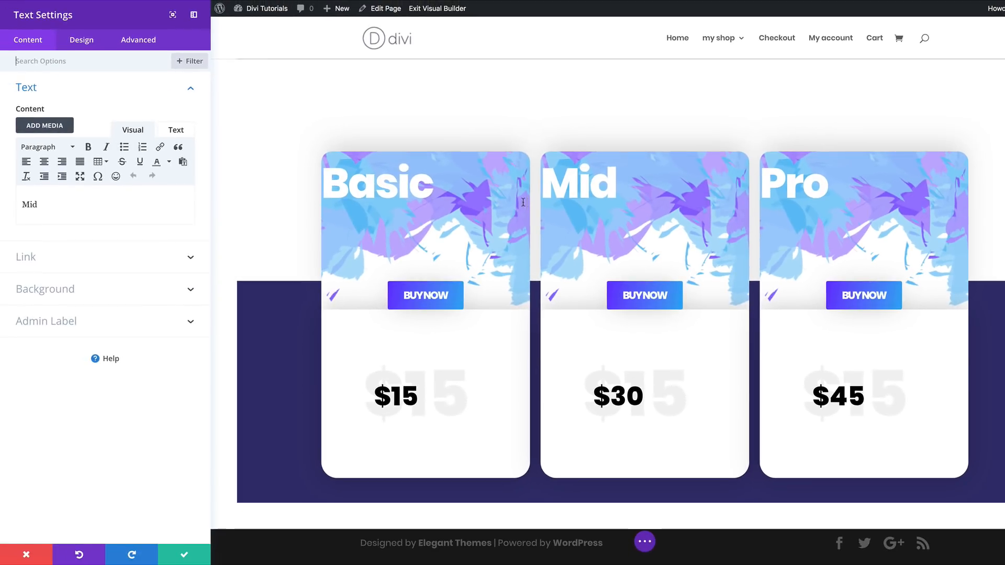
{"action": "left_click", "coordinate": [45, 289]}
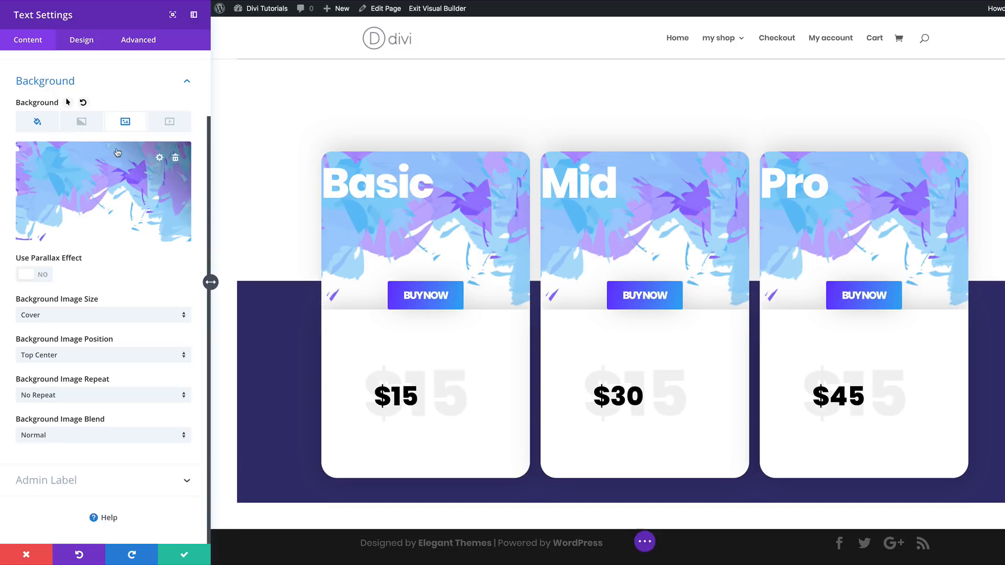
{"action": "left_click", "coordinate": [116, 175]}
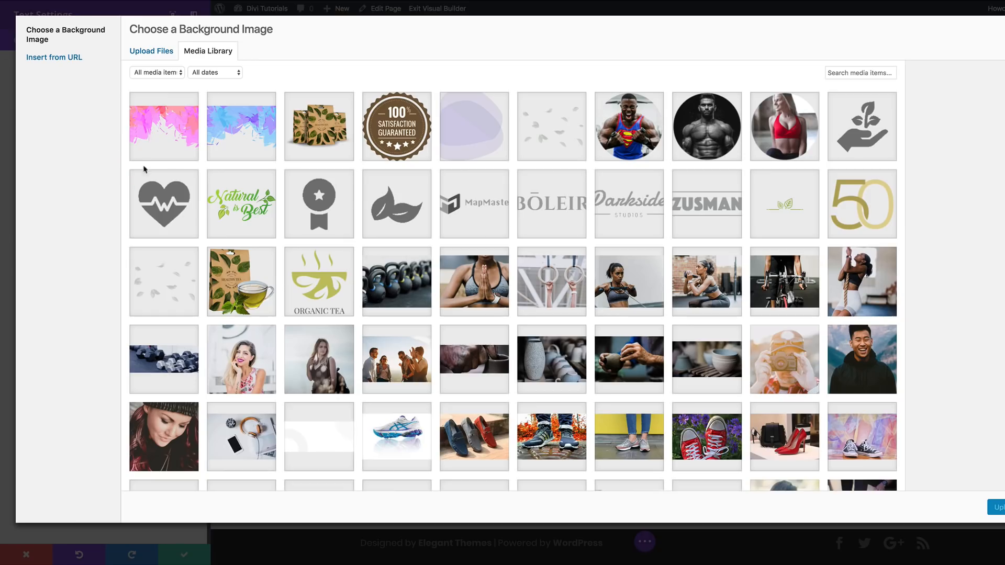
{"action": "left_click", "coordinate": [160, 130]}
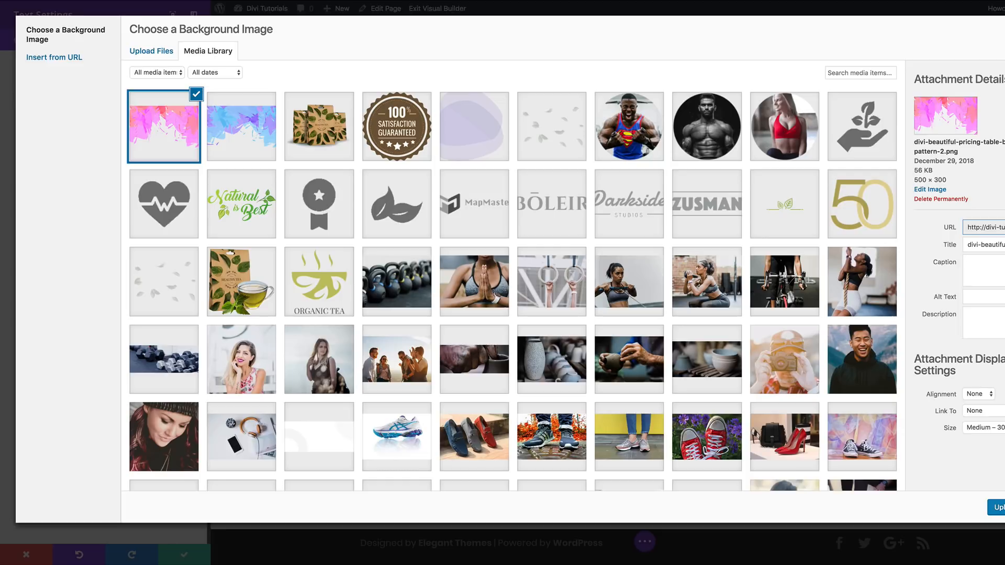
{"action": "left_click", "coordinate": [997, 507]}
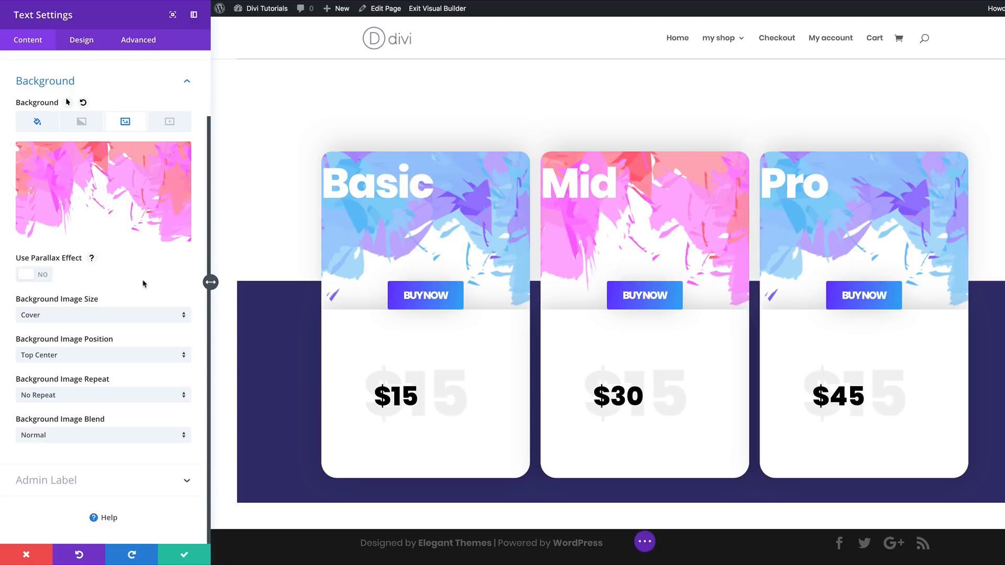
- Clear the "Mid" title module's desktop top margin to raise the middle card, and save the module
{"action": "left_click", "coordinate": [80, 43]}
{"action": "left_click", "coordinate": [44, 188]}
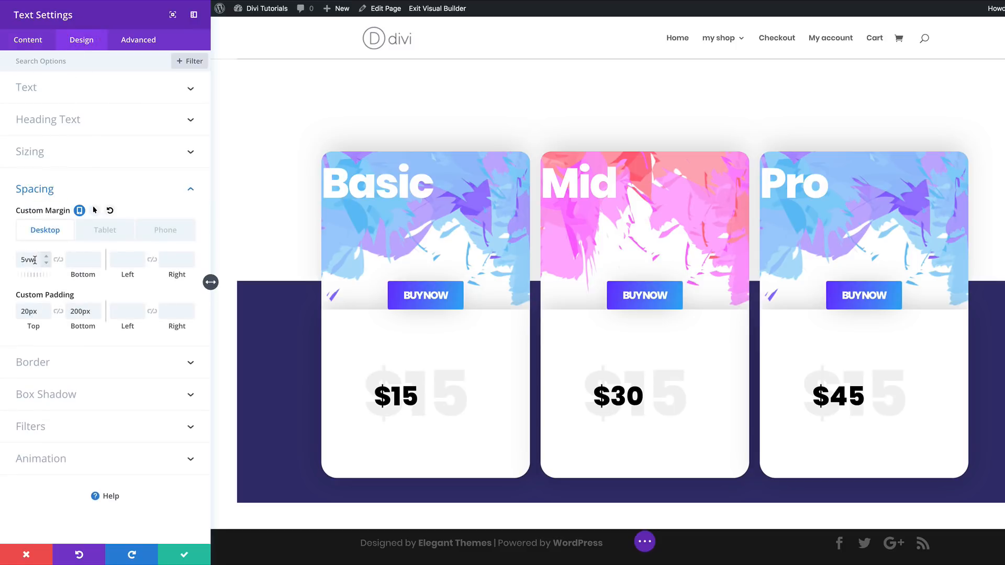
{"action": "double_click", "coordinate": [34, 260]}
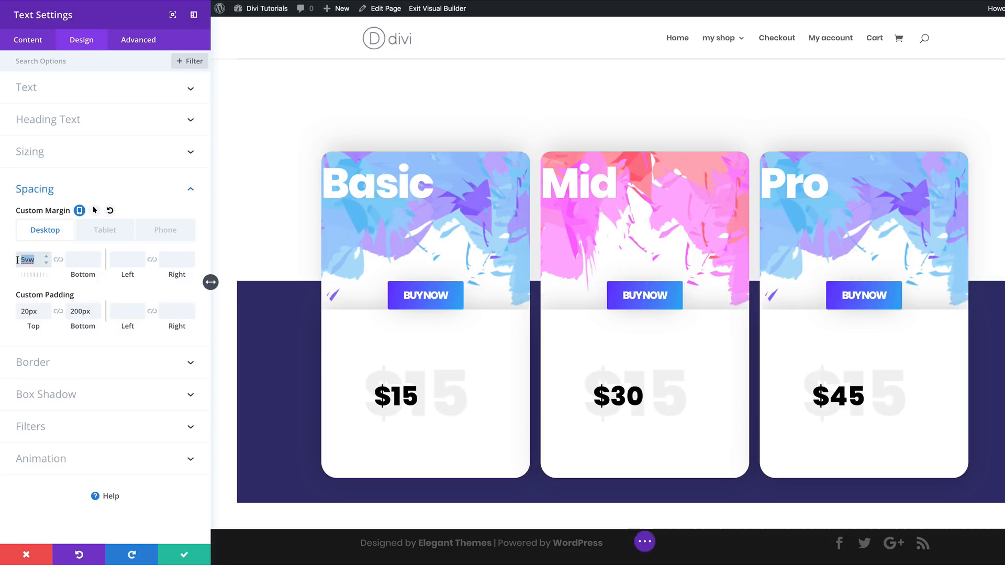
{"action": "key", "text": "BackSpace"}
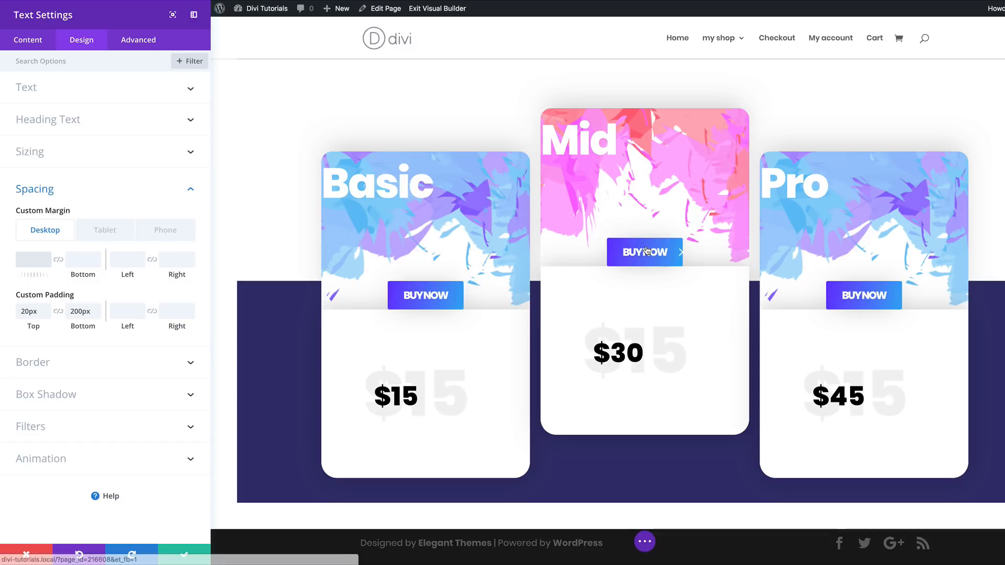
{"action": "left_click", "coordinate": [498, 443]}
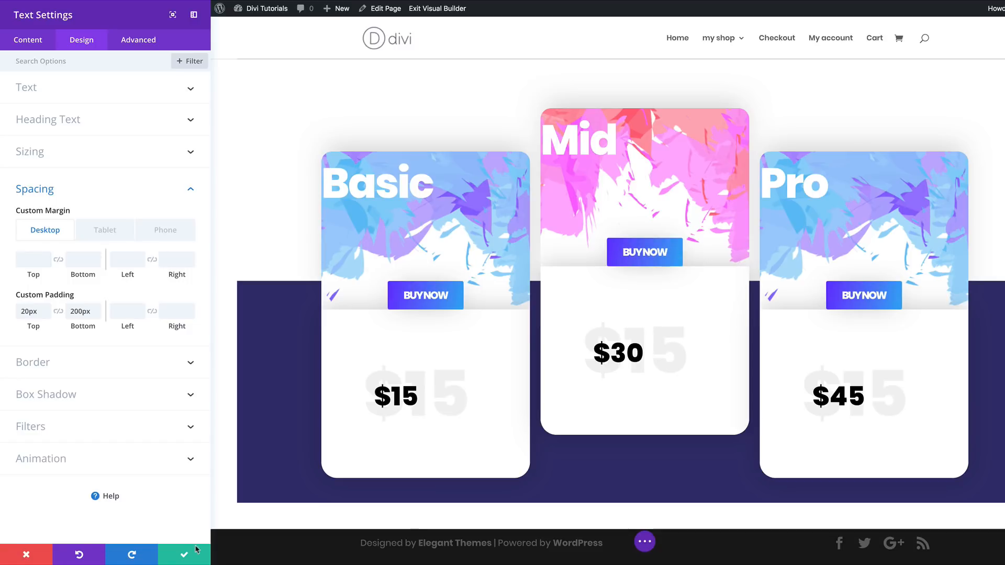
{"action": "left_click", "coordinate": [183, 559]}
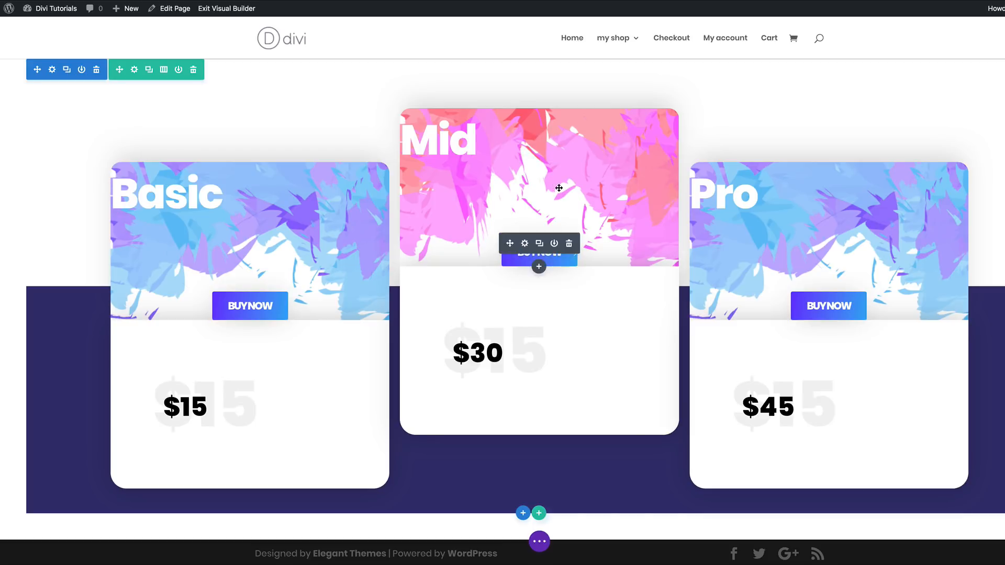
- Set the first background gradient color of the Mid card's BUY NOW button to #fb32ff
{"action": "mouse_move", "coordinate": [534, 250]}
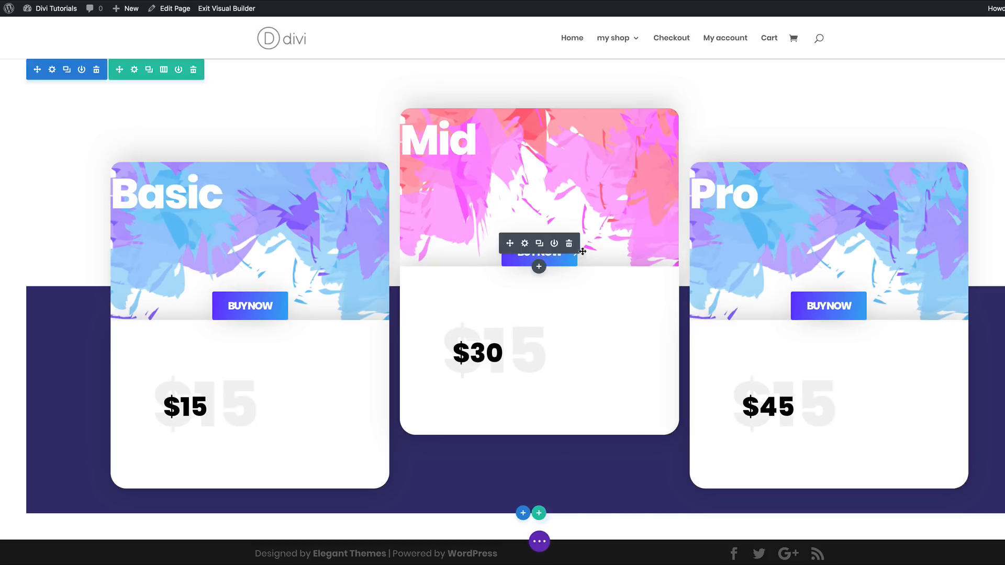
{"action": "left_click", "coordinate": [525, 245]}
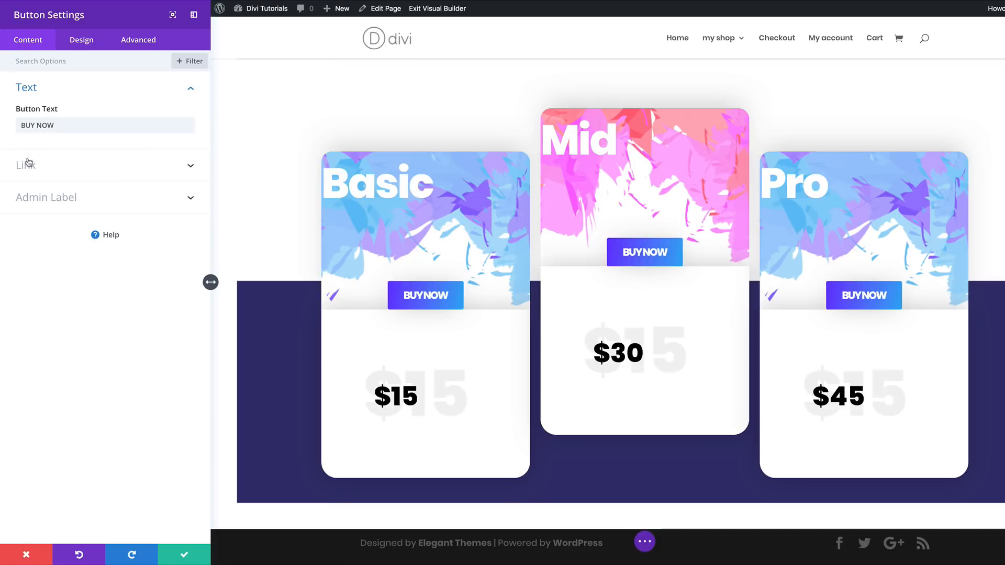
{"action": "left_click", "coordinate": [80, 45]}
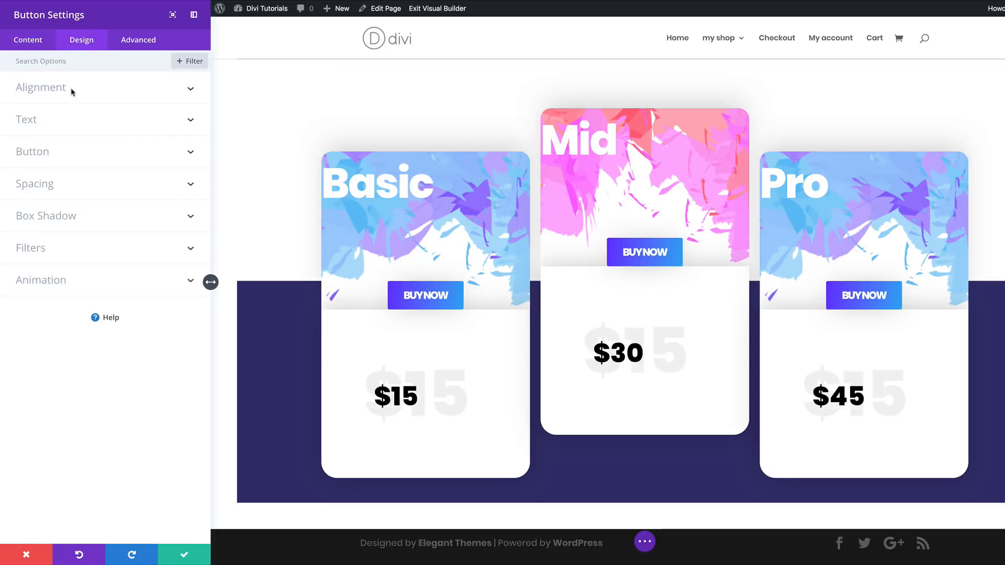
{"action": "left_click", "coordinate": [31, 152]}
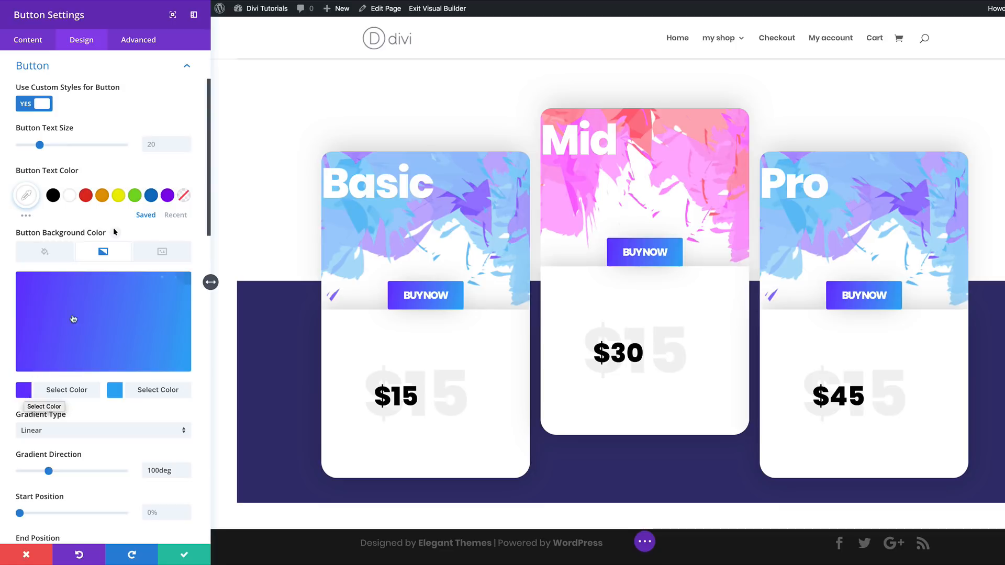
{"action": "left_click", "coordinate": [23, 389]}
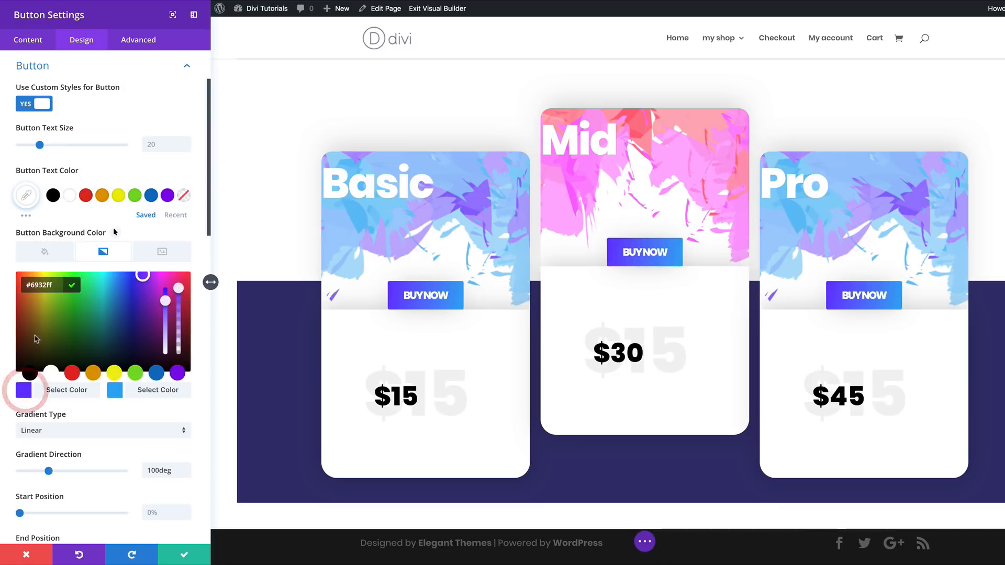
{"action": "left_click", "coordinate": [57, 283]}
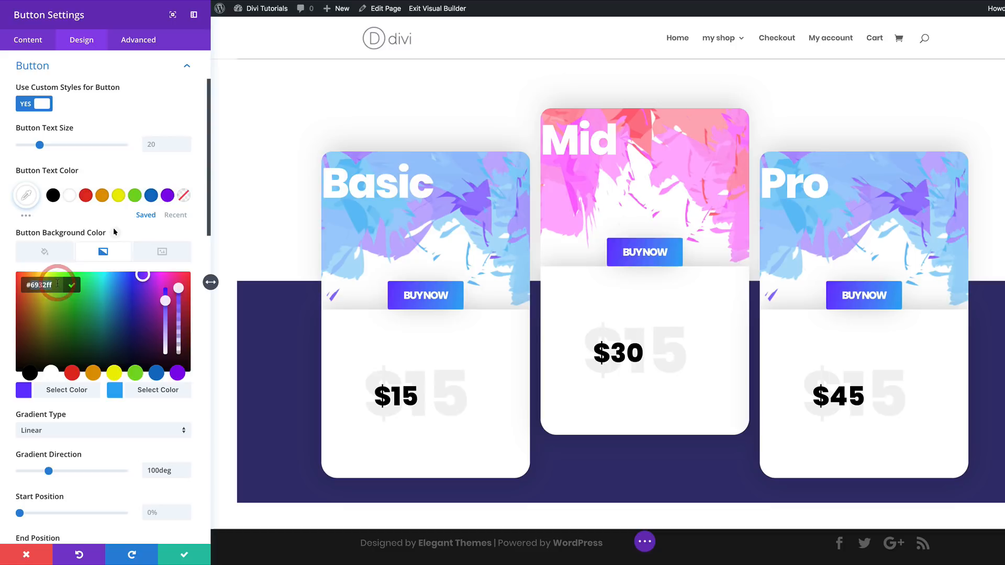
{"action": "key", "text": "super+a"}
{"action": "type", "text": "#fb32ff"}
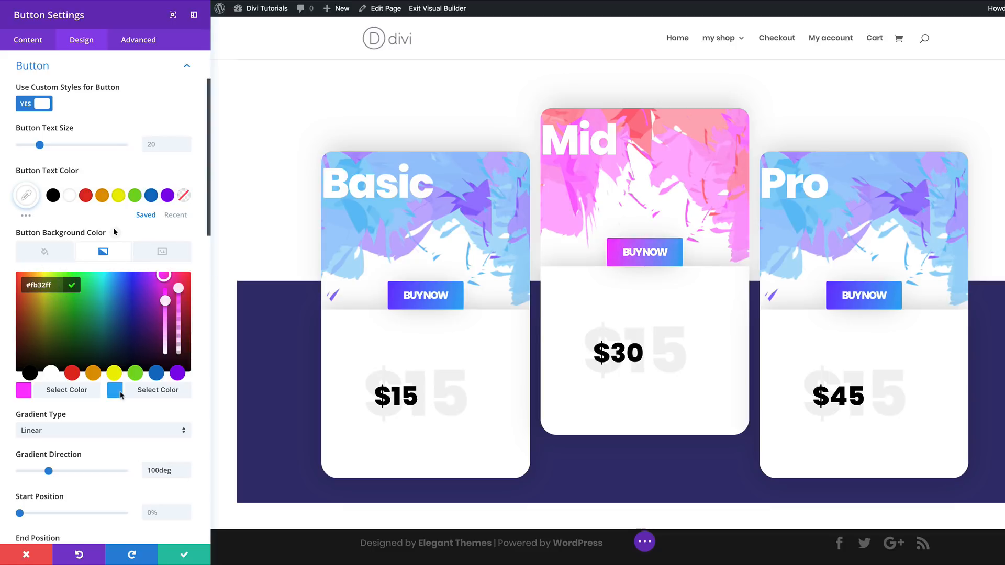
- Set the second gradient color of the Mid card's BUY NOW button to #ff304f and save the button settings
{"action": "left_click", "coordinate": [115, 392]}
{"action": "left_click", "coordinate": [66, 286]}
{"action": "key", "text": "super+a"}
{"action": "type", "text": "#ff304f"}
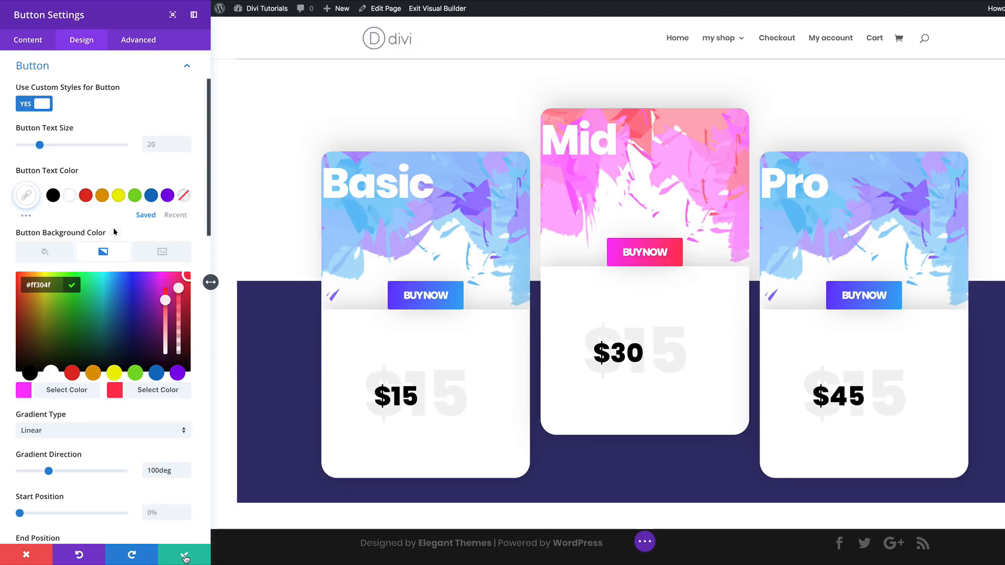
{"action": "left_click", "coordinate": [186, 559]}
{"action": "left_click", "coordinate": [185, 559]}
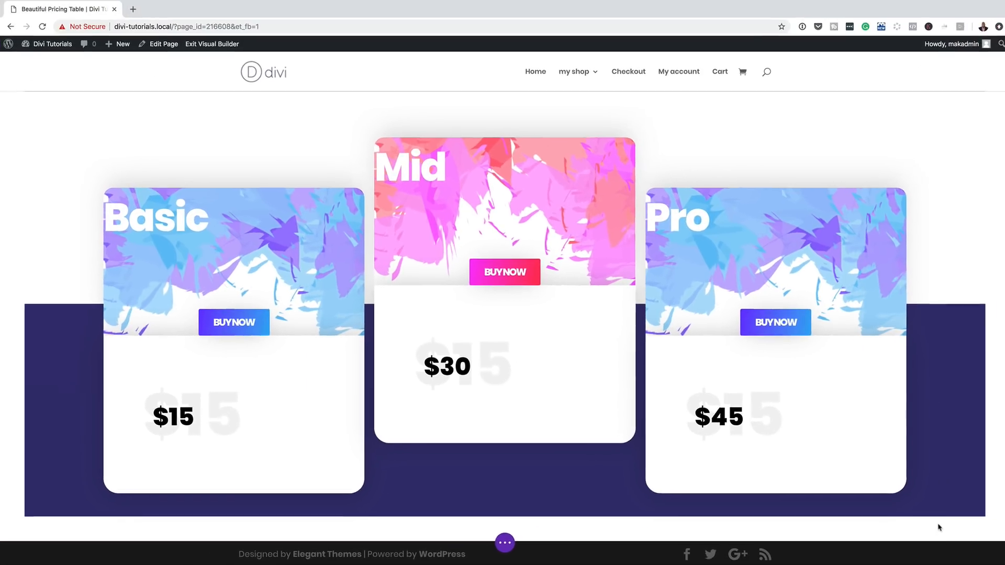